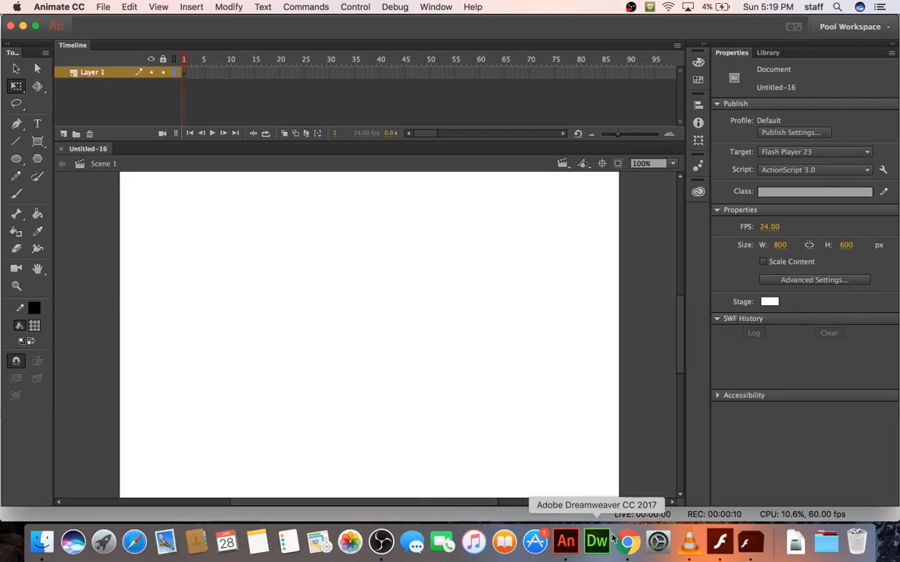
- Switch to Chrome and run a Google Images search for "landscape" in a new tab
click(627, 541)
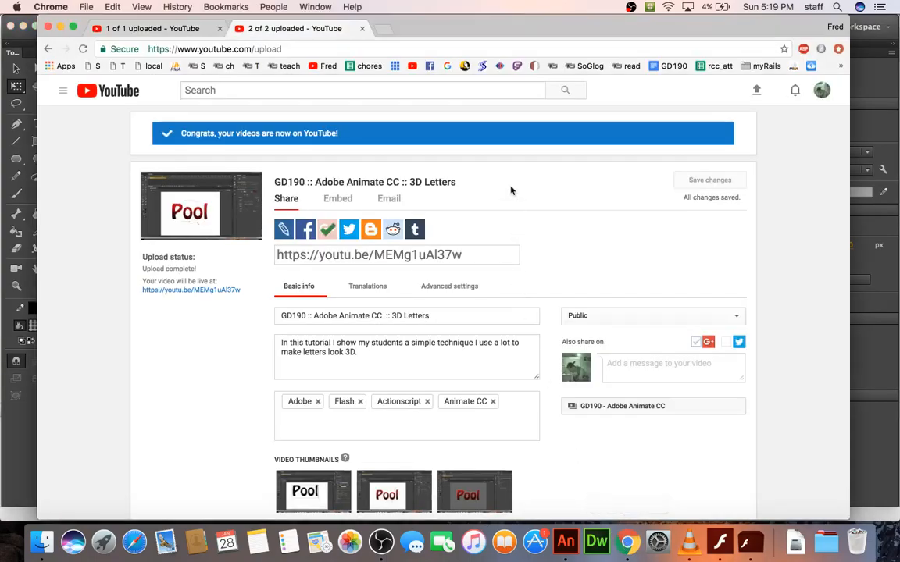
click(385, 31)
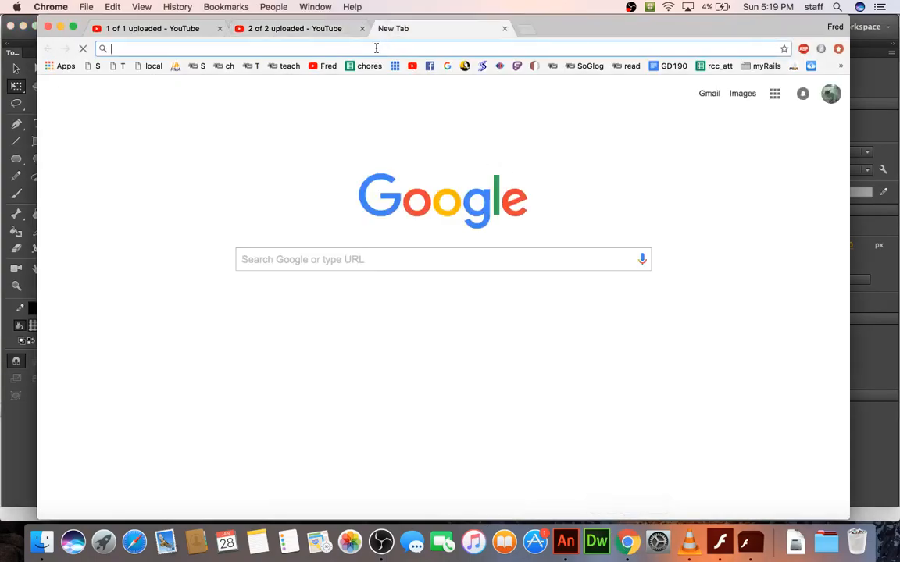
text(landscape)
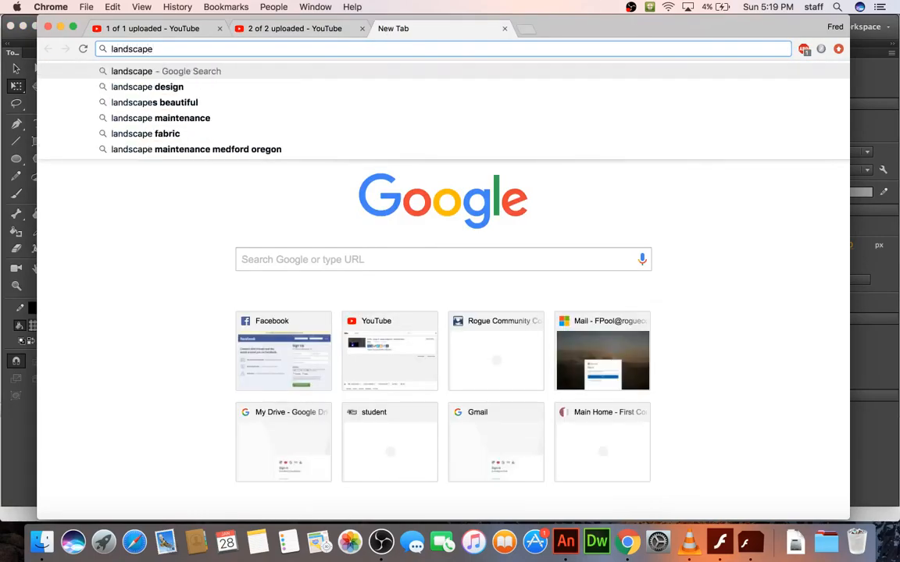
key(Return)
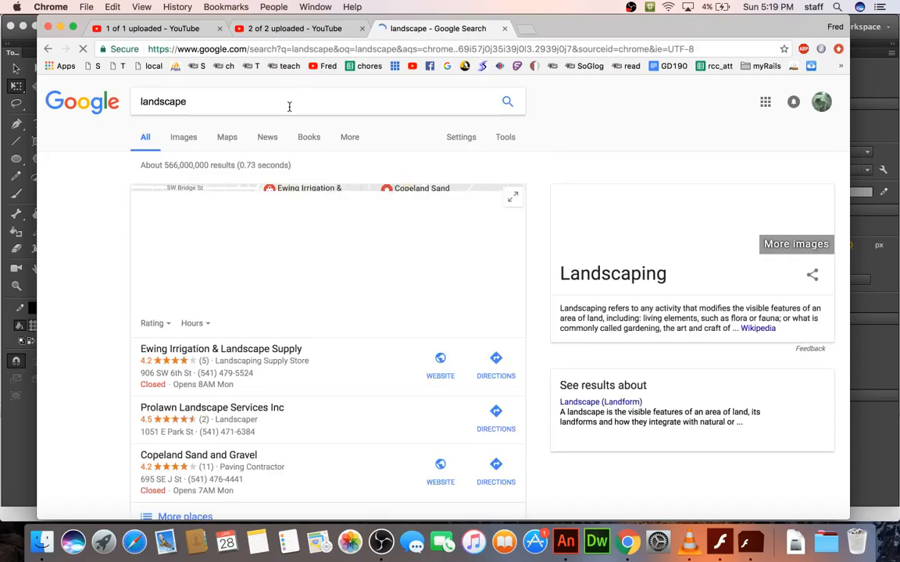
click(186, 155)
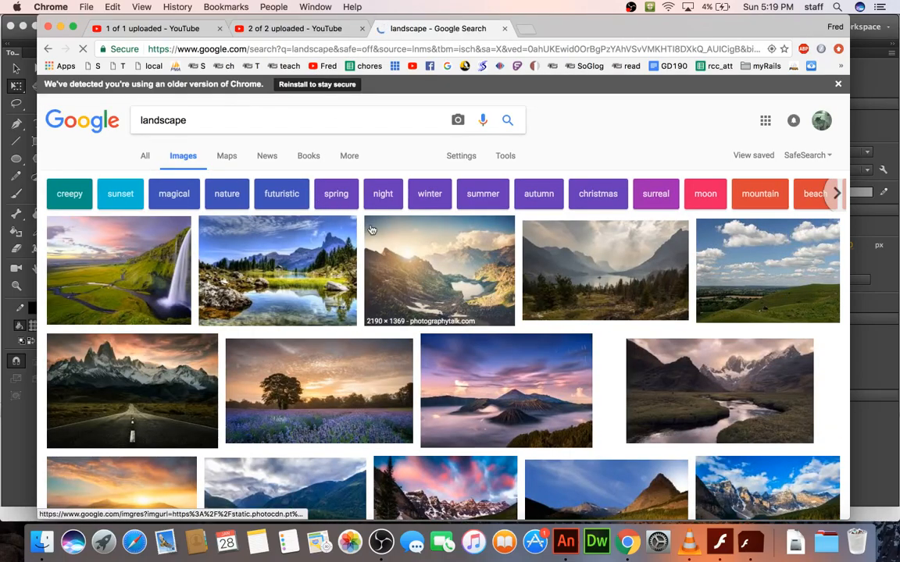
- Browse the landscape image results and refine the search to "landscape barren"
scroll(401, 237, down, 2)
scroll(401, 237, down, 10)
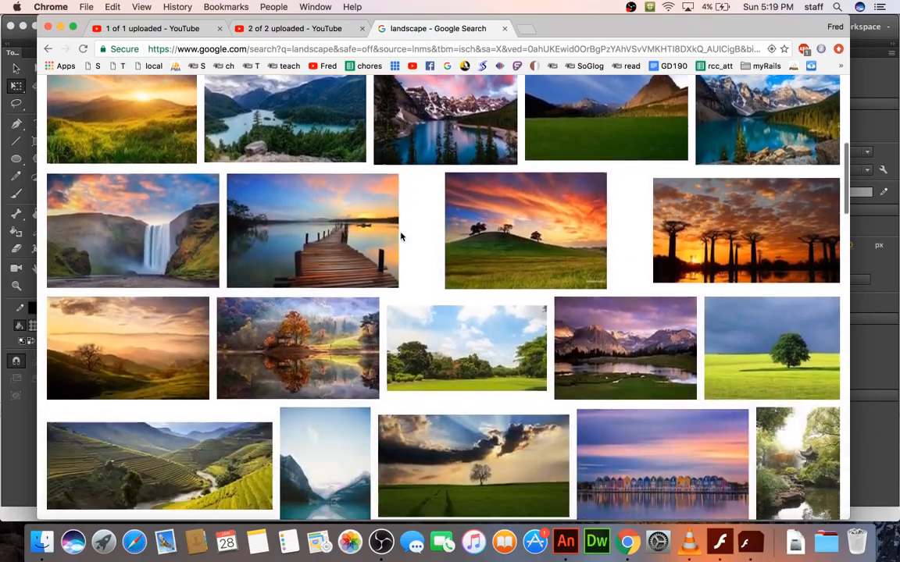
scroll(401, 237, down, 8)
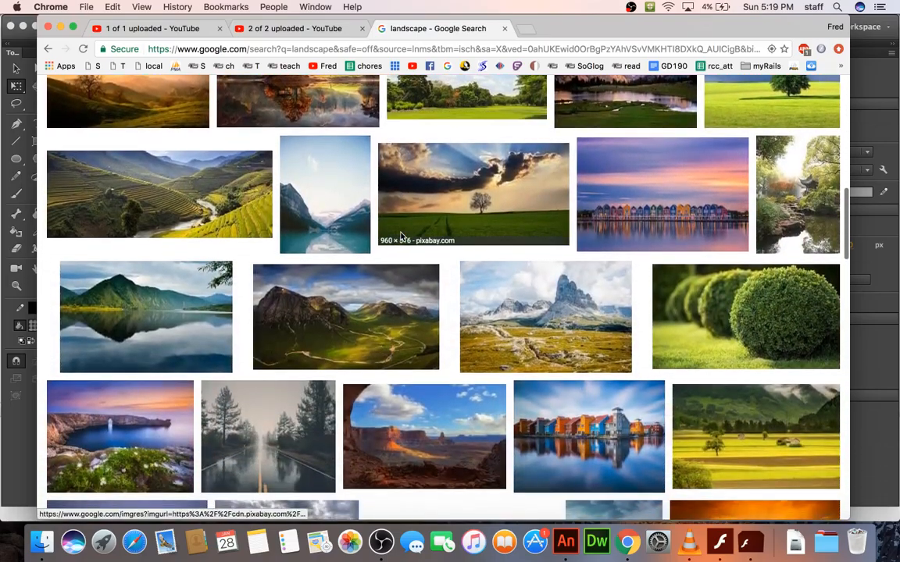
scroll(401, 236, up, 20)
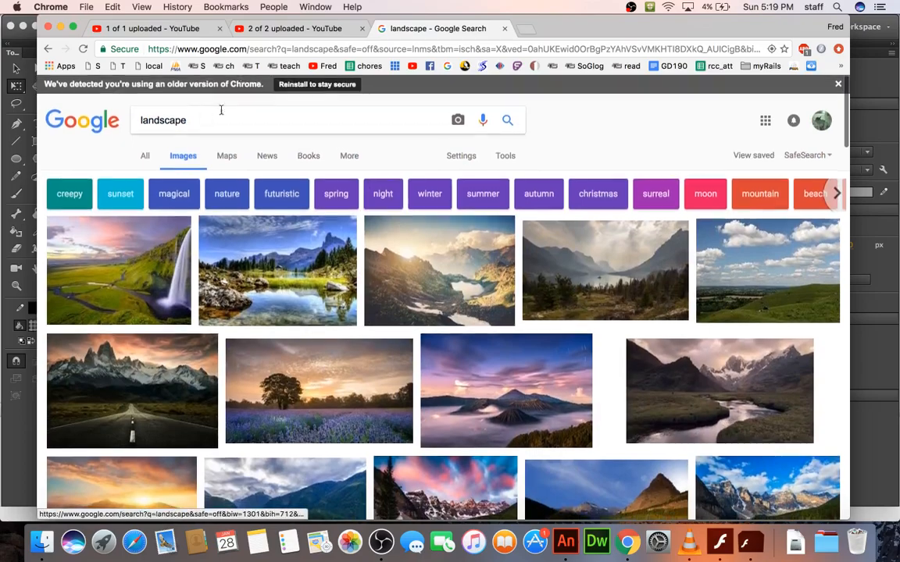
text(barren)
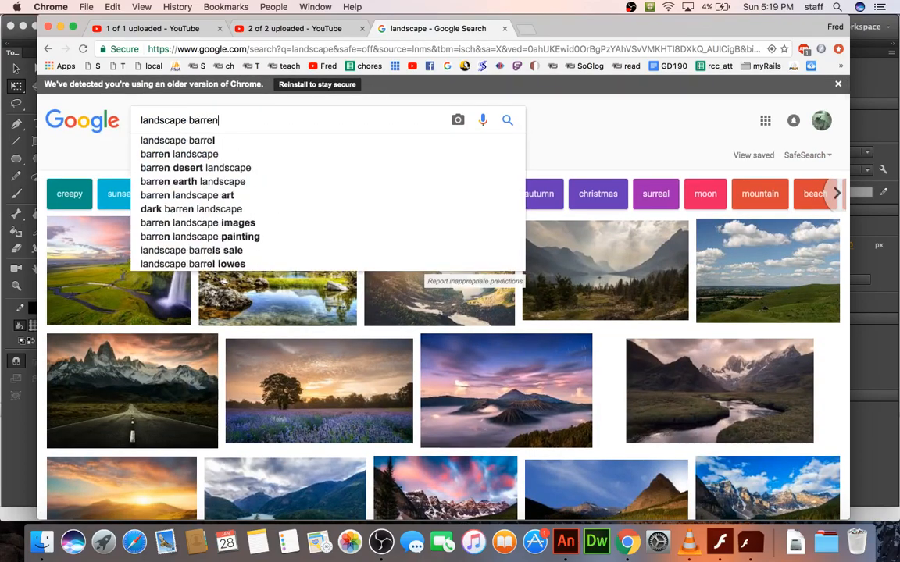
key(Return)
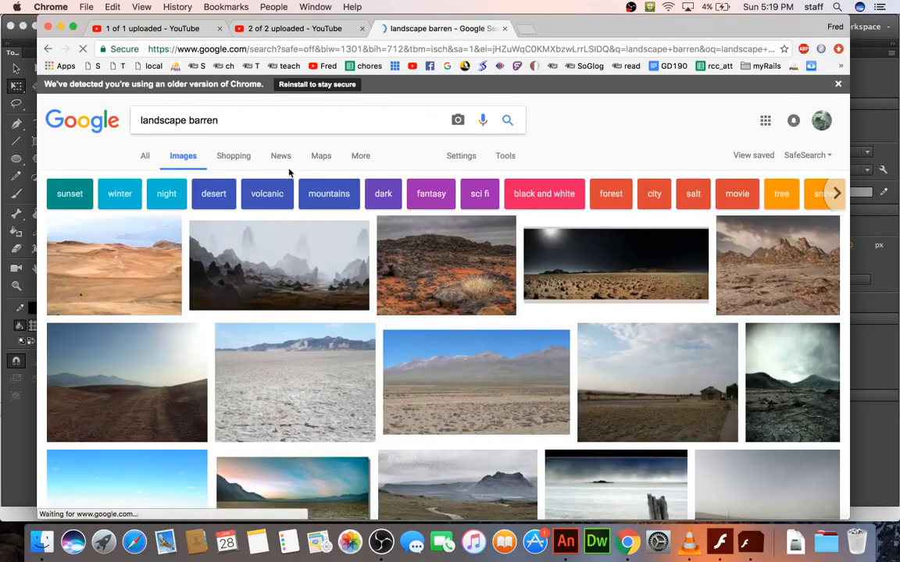
- Copy the picture of the barren landscape near Bourke and paste it onto the stage in Animate CC
scroll(404, 240, down, 5)
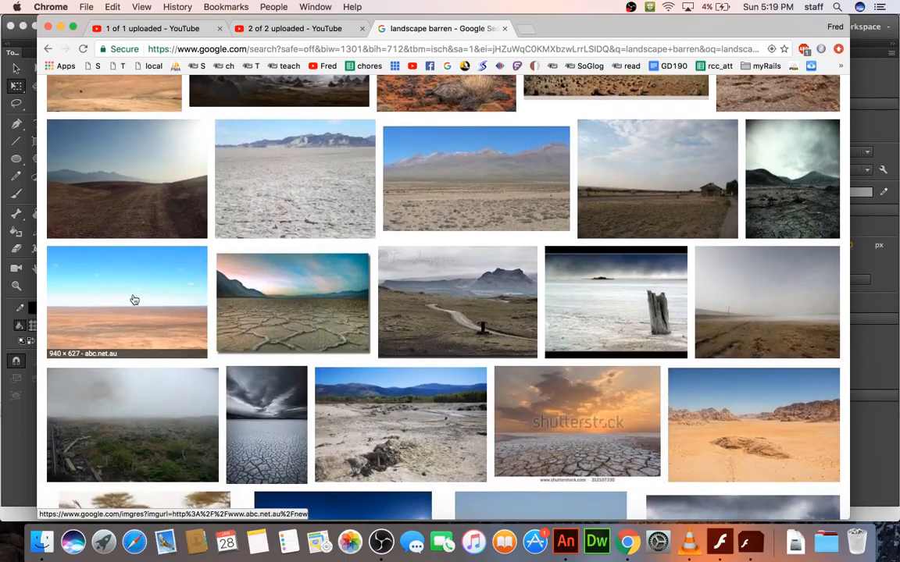
click(143, 300)
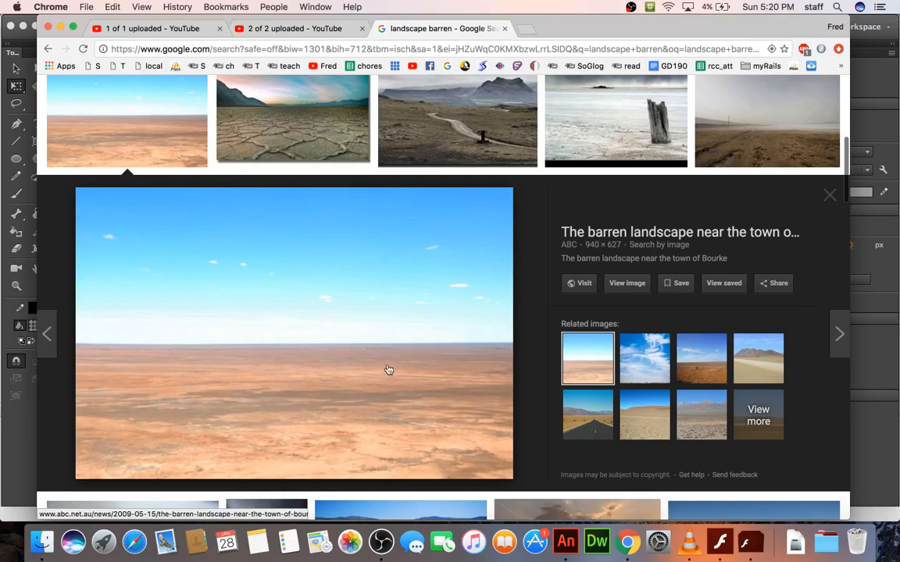
right_click(330, 343)
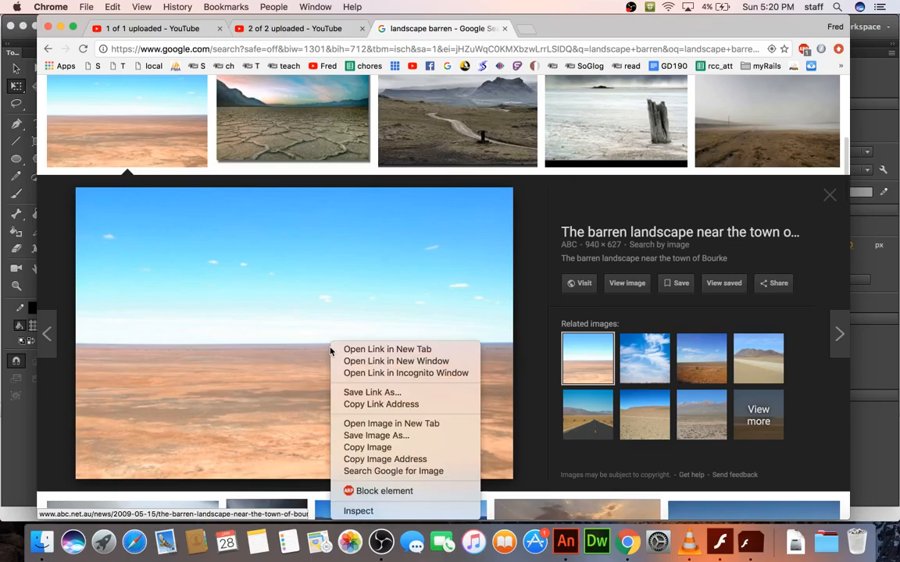
click(367, 448)
click(566, 541)
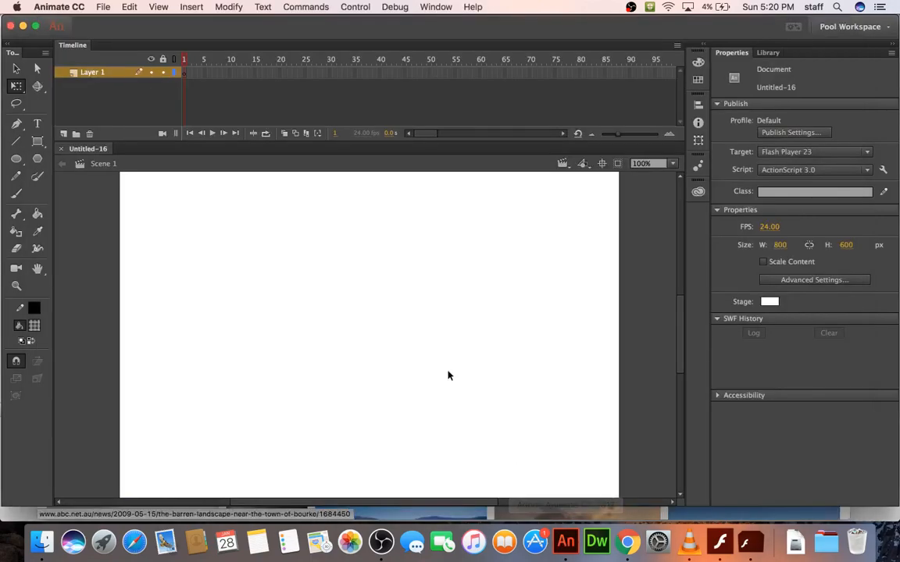
key(super+v)
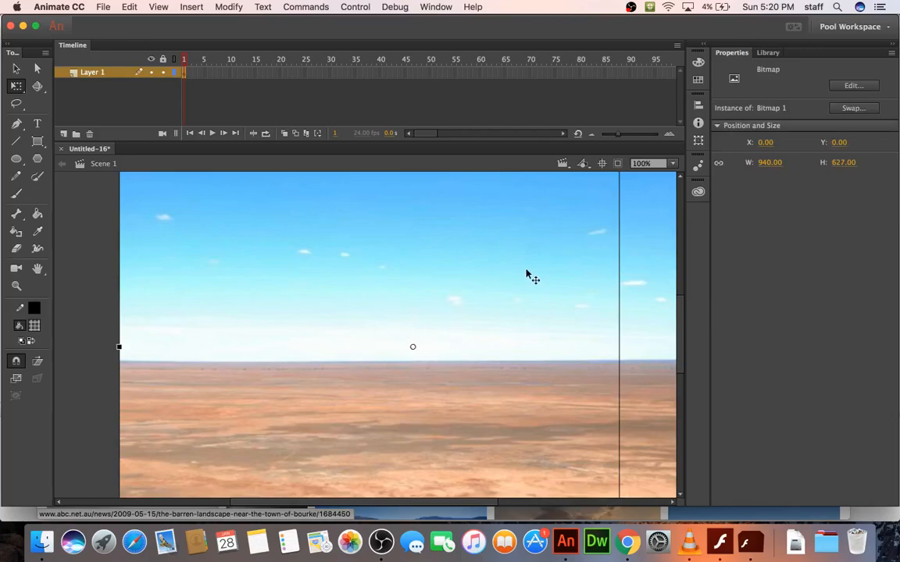
- Match the bitmap's width and height to the stage and align it to the stage's left and top edges
key(super+k)
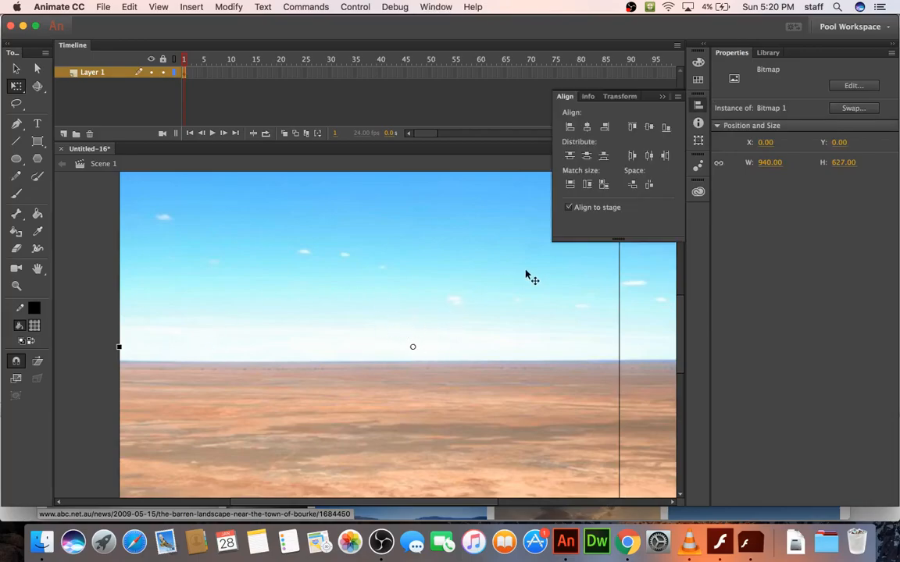
click(571, 185)
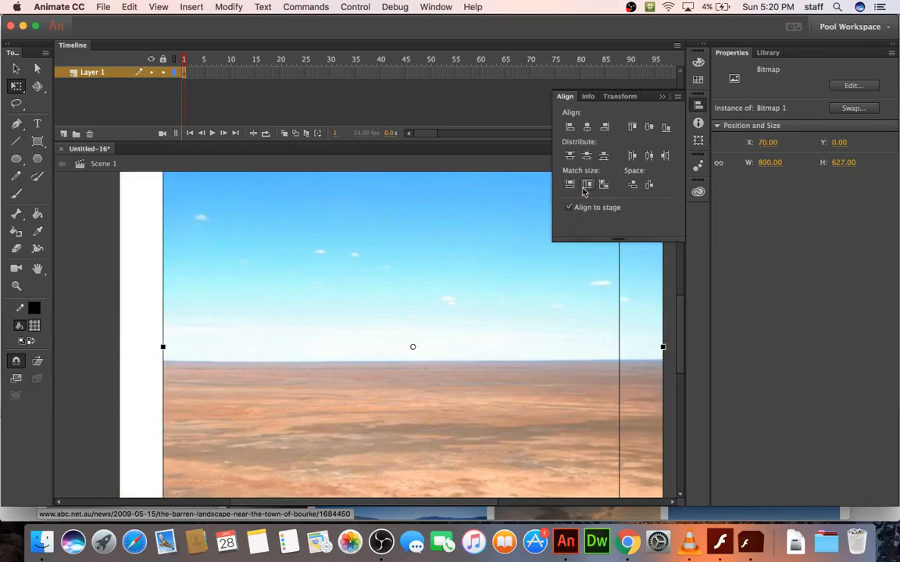
click(586, 185)
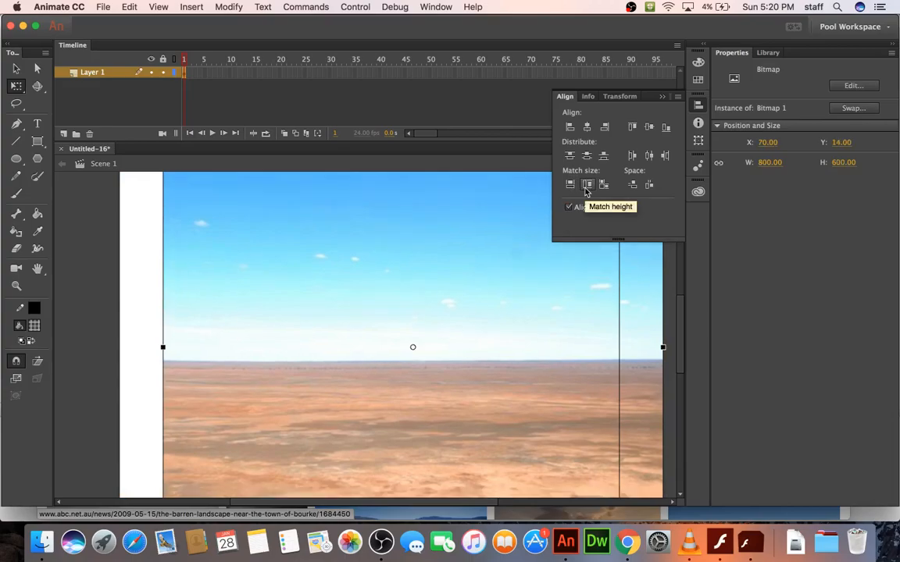
click(569, 127)
click(633, 127)
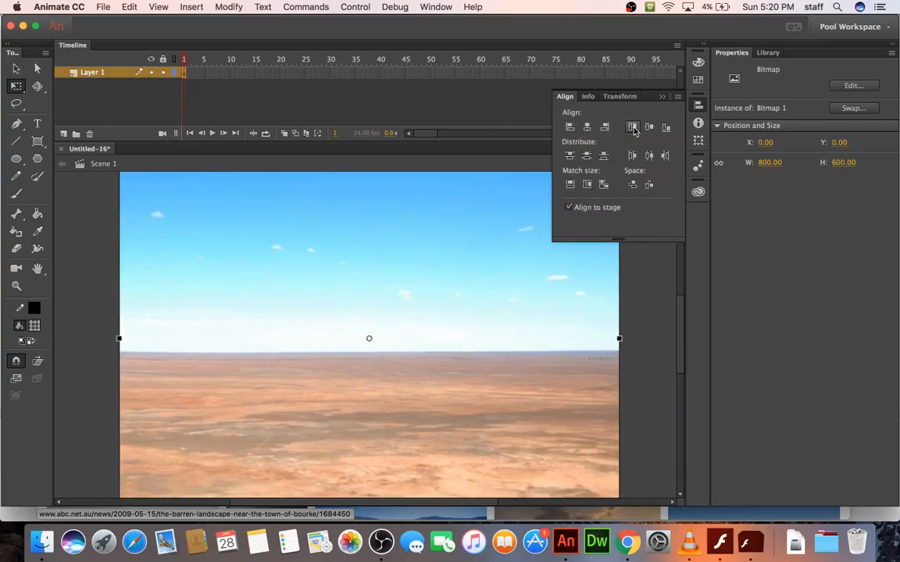
click(646, 261)
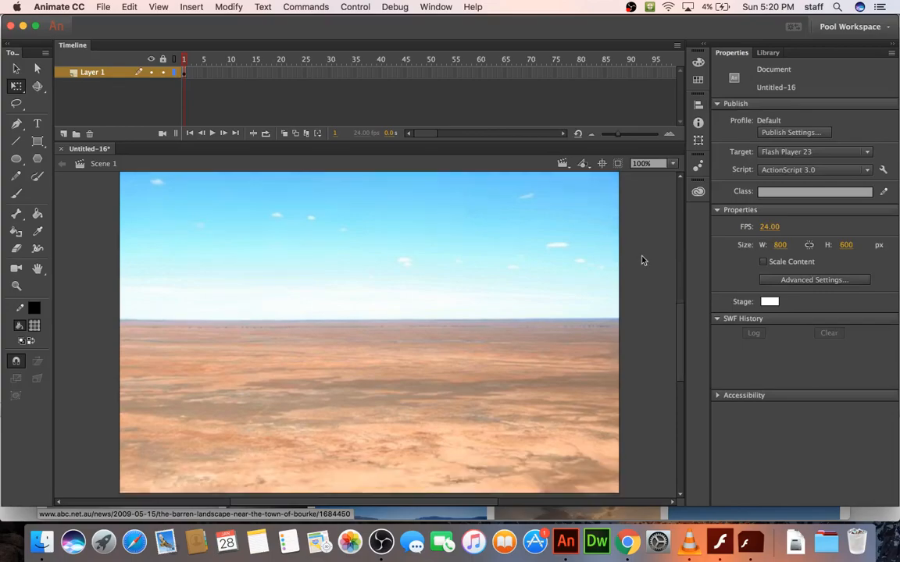
scroll(642, 260, up, 3)
key(super+k)
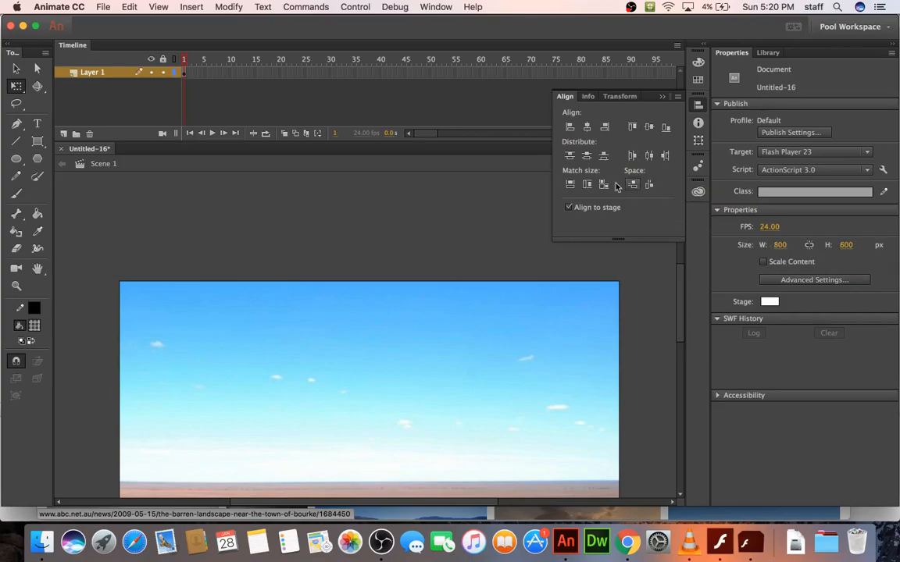
click(502, 245)
scroll(503, 246, down, 7)
scroll(503, 245, up, 5)
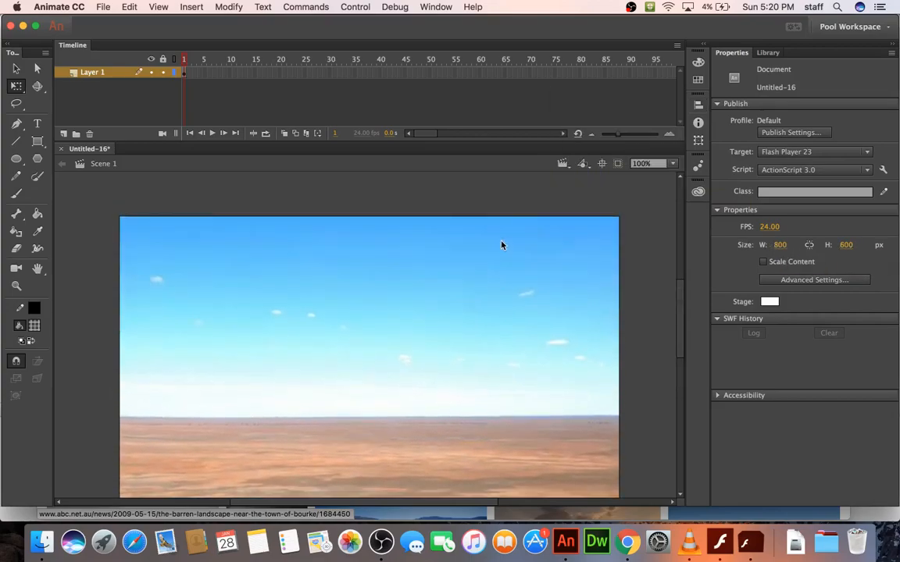
scroll(502, 245, down, 1)
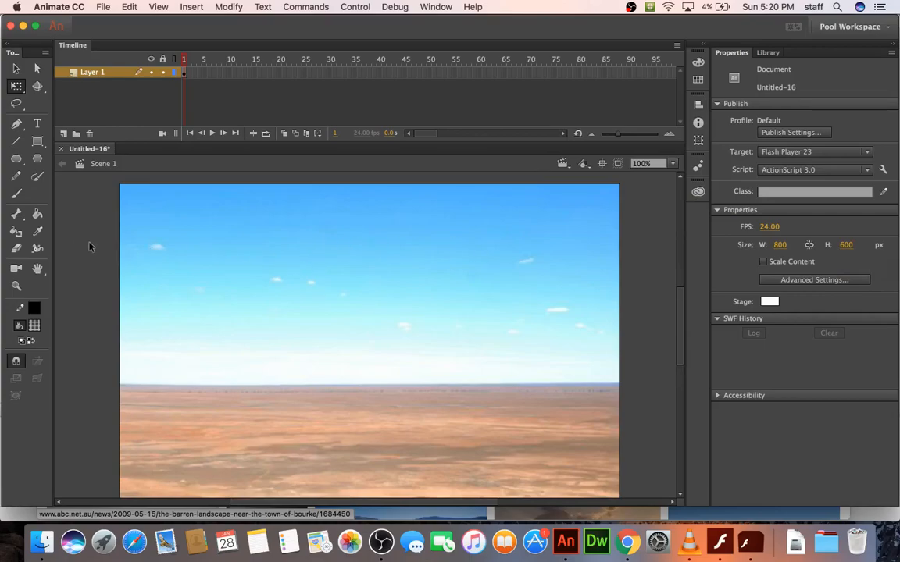
- Convert the bitmap to a movie clip symbol named land with top-left registration and open the symbol for editing
click(181, 249)
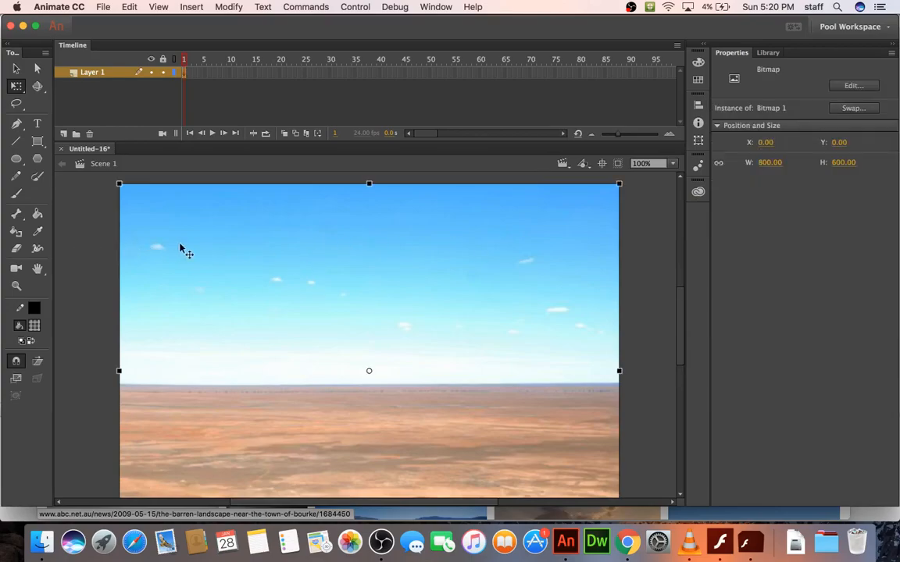
key(F8)
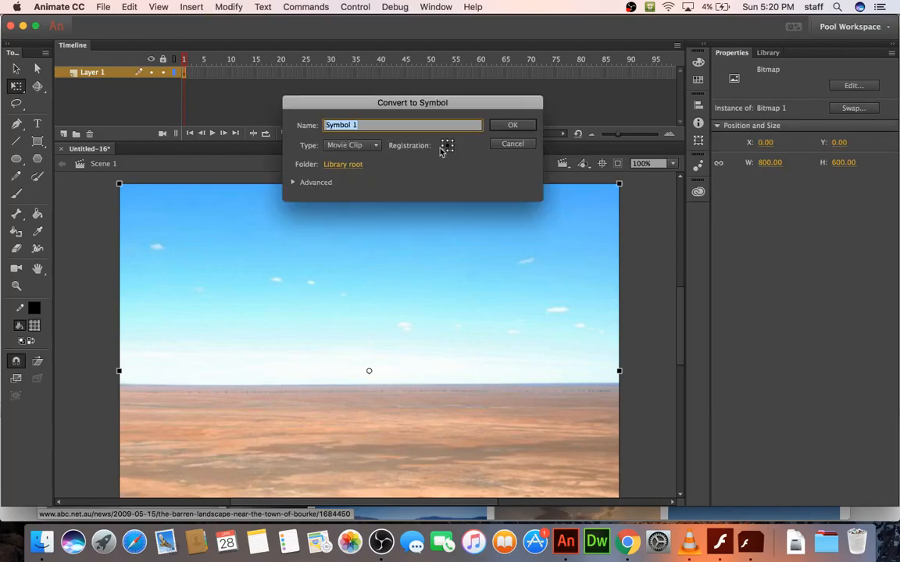
click(443, 142)
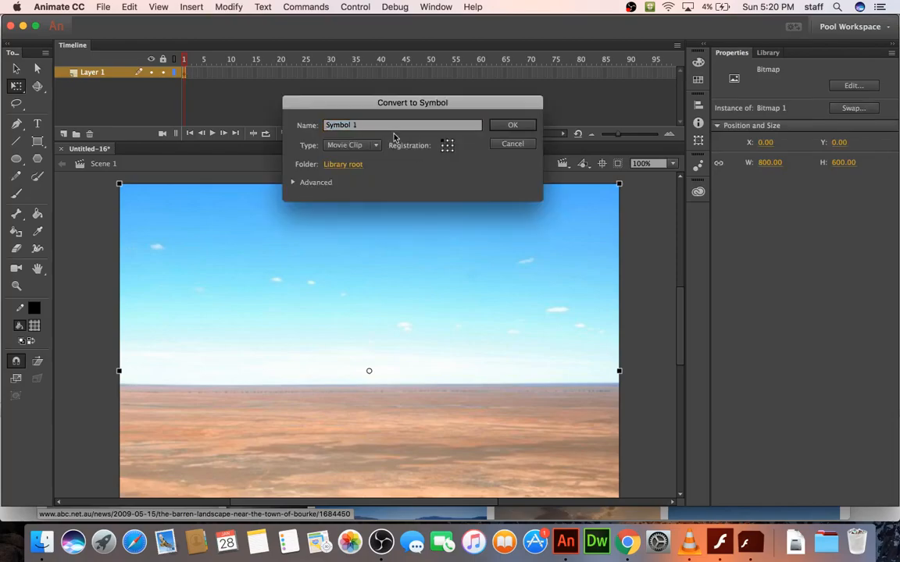
click(326, 125)
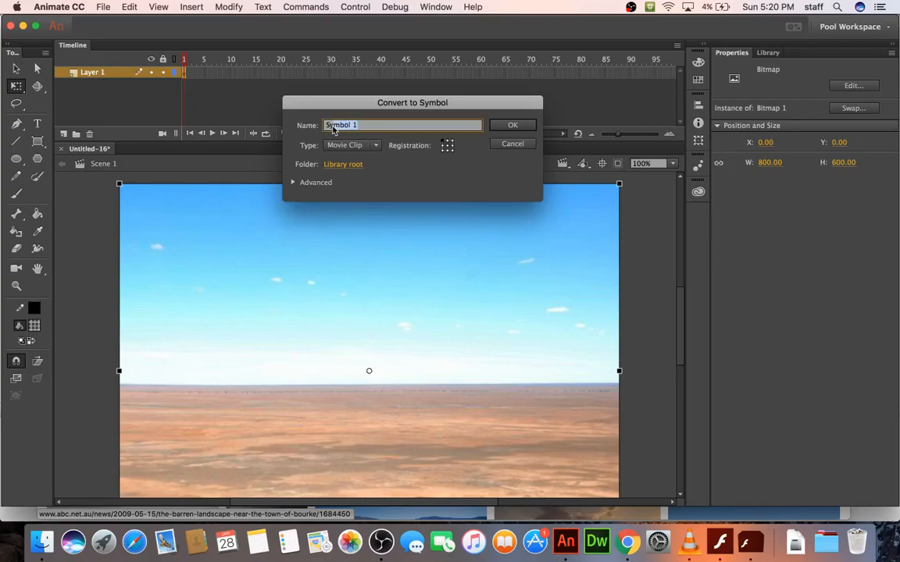
text(land)
key(Return)
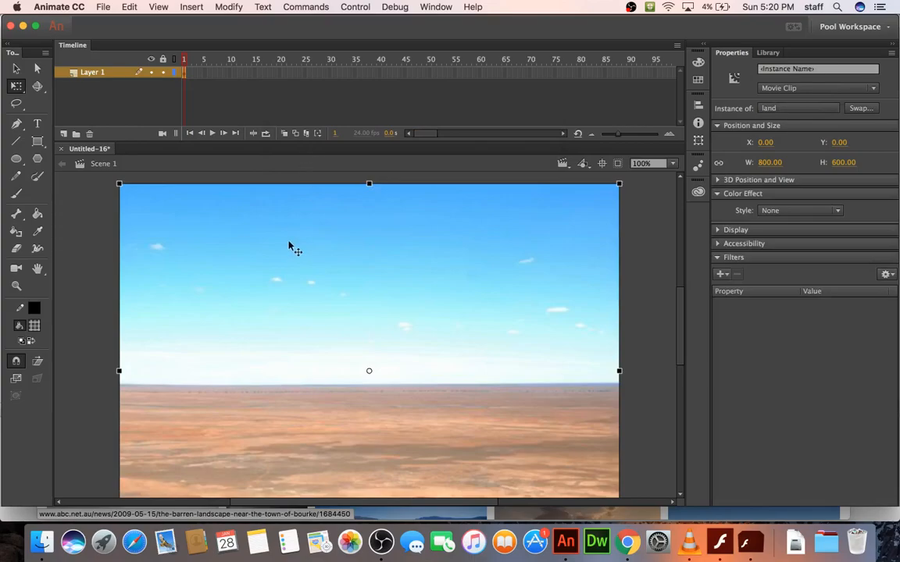
double_click(288, 248)
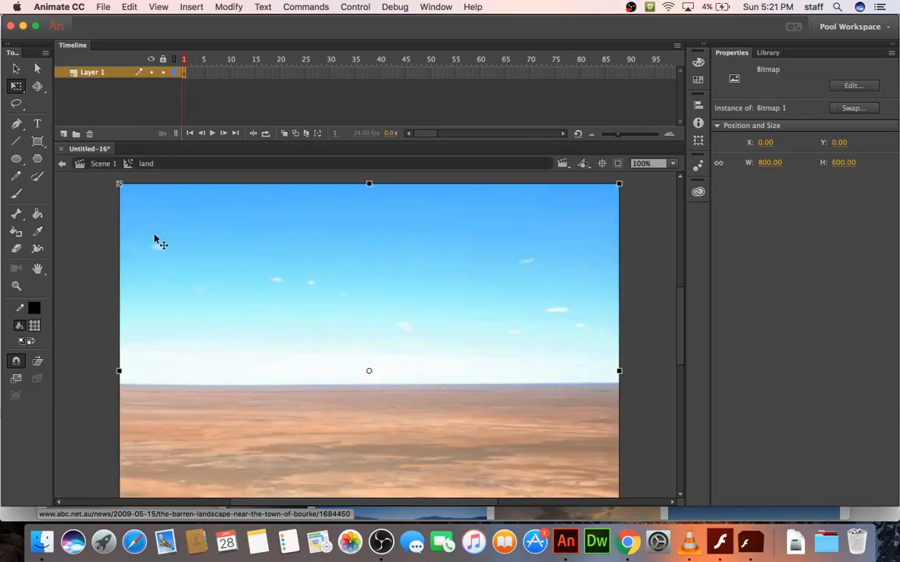
right_click(132, 205)
click(383, 234)
drag(241, 232, 573, 303)
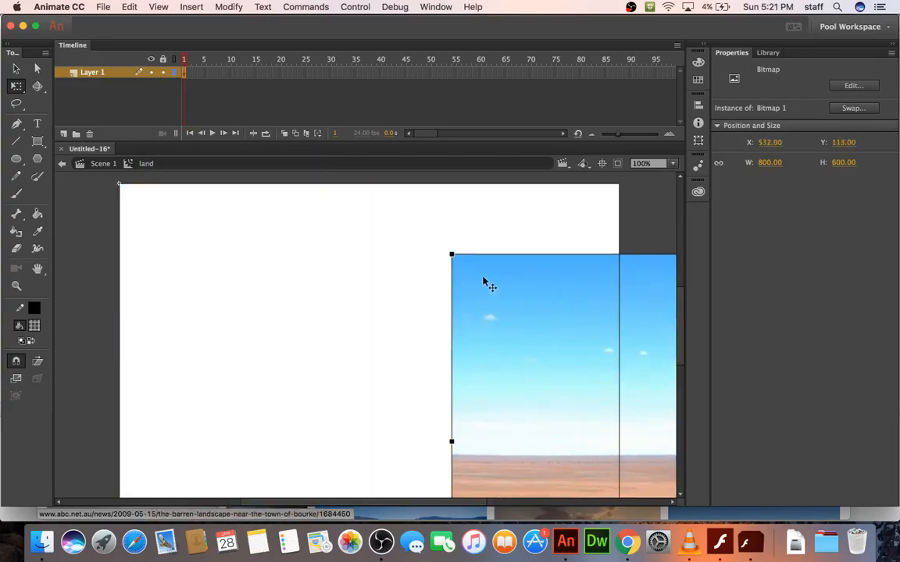
key(super+z)
drag(173, 240, 592, 320)
key(super+z)
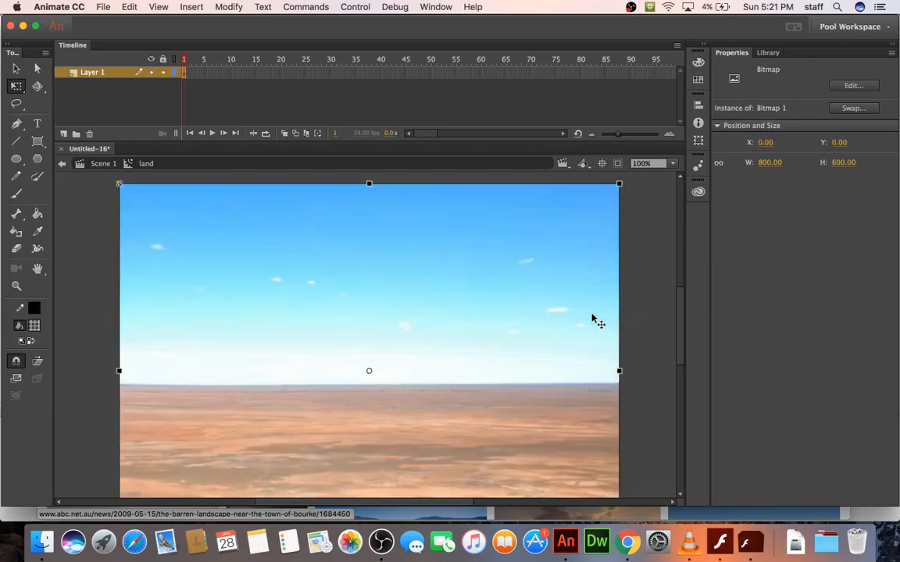
right_click(142, 201)
click(406, 273)
right_click(378, 261)
click(298, 254)
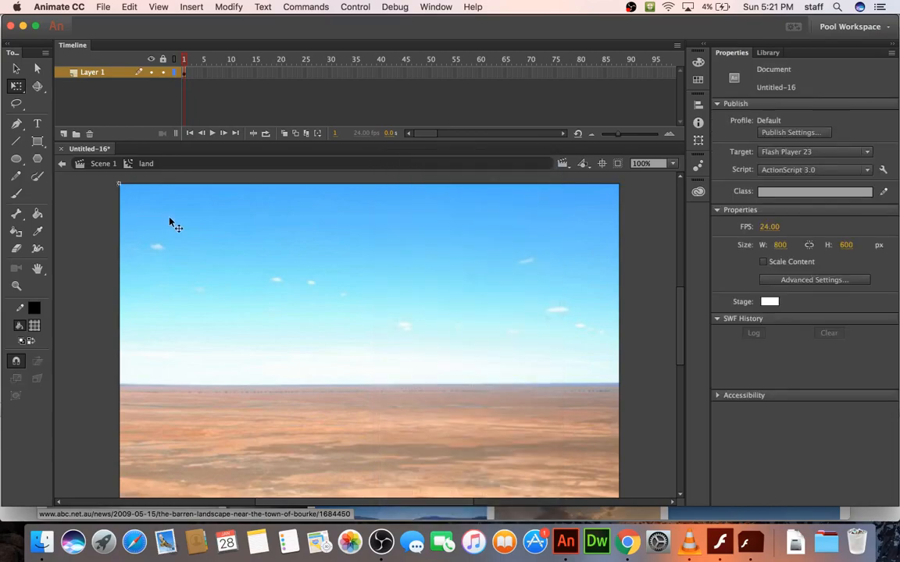
- Duplicate the bitmap inside the land symbol and place the copy flush against the original's right edge at X 800, Y 0
drag(225, 249, 640, 211)
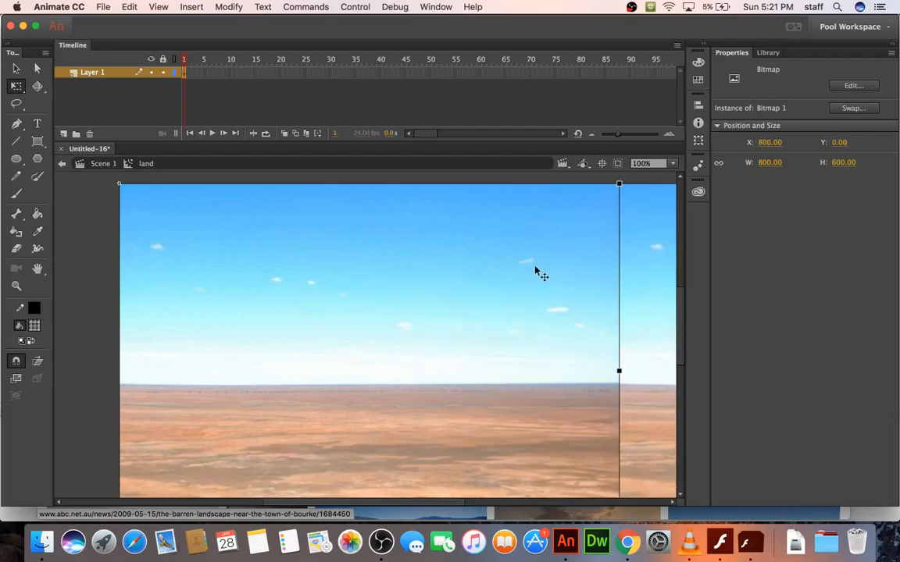
key(super+3)
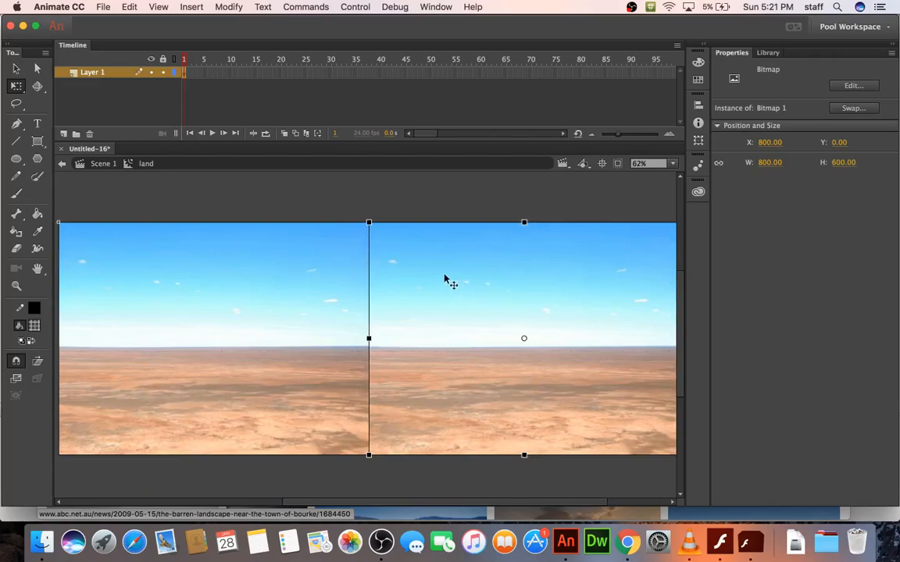
click(342, 184)
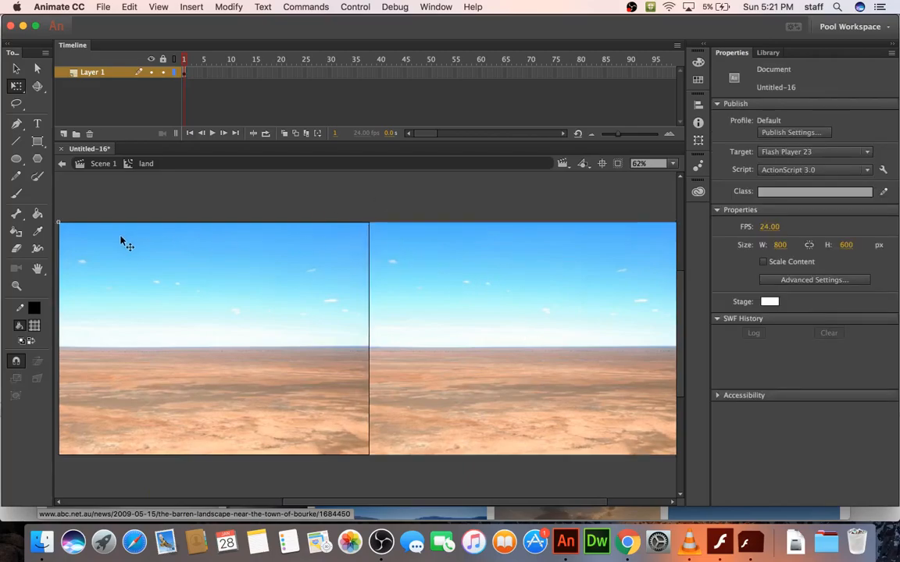
- Duplicate the second bitmap in the land symbol and place the copy flush against its right edge at X 1600, Y 0
mouse_move(382, 237)
mouse_down()
mouse_move(405, 257)
mouse_move(384, 240)
mouse_up()
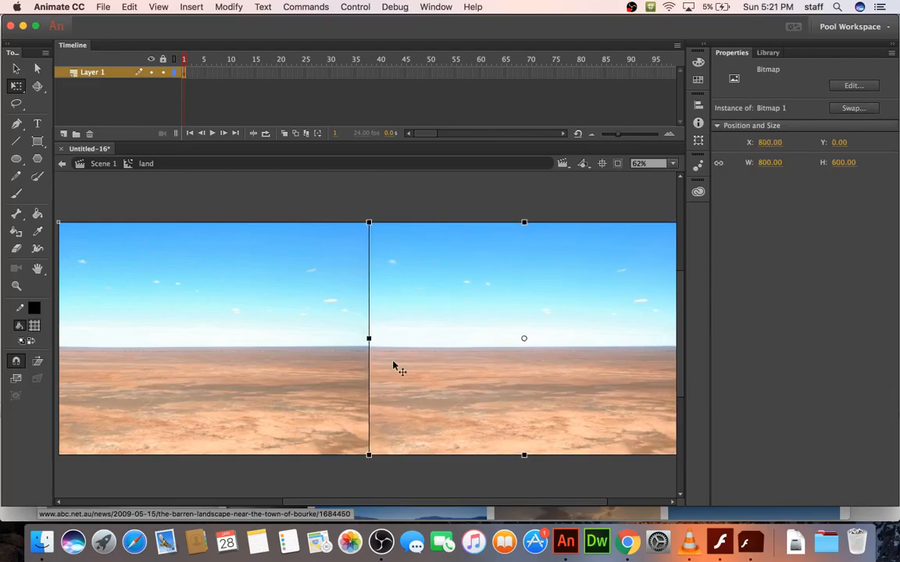
key(super+2)
key(super+4)
key(super+3)
drag(372, 506, 455, 506)
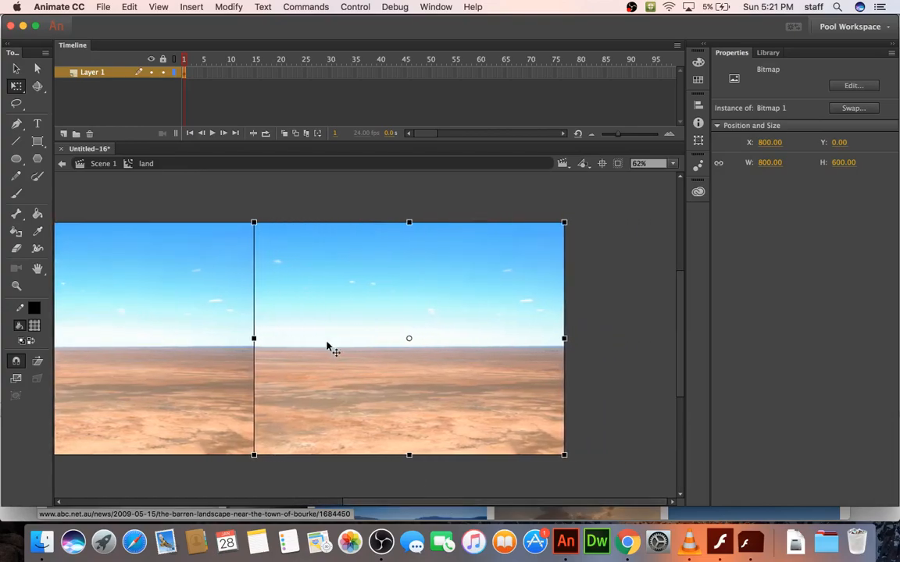
drag(267, 240, 580, 242)
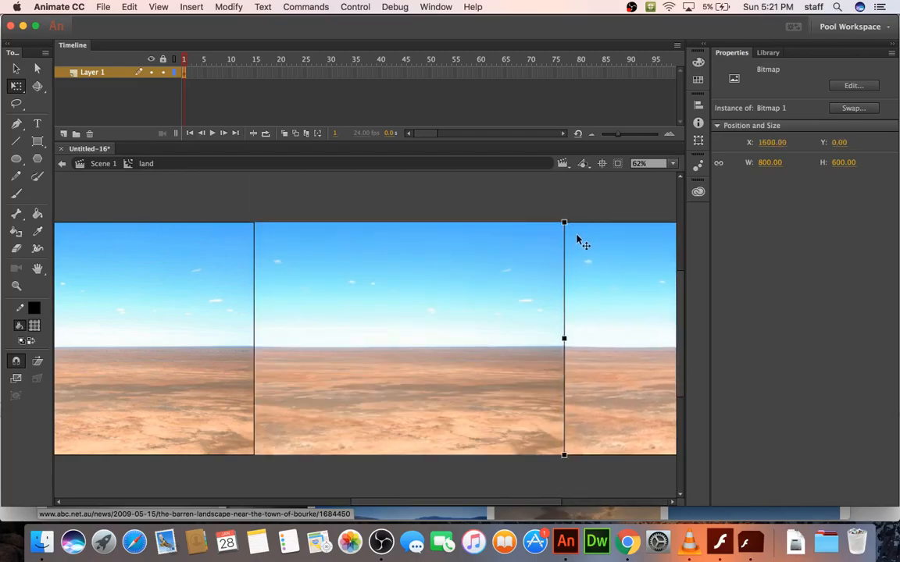
- Flip the middle bitmap horizontally so its edges mirror the neighbouring copies
click(441, 206)
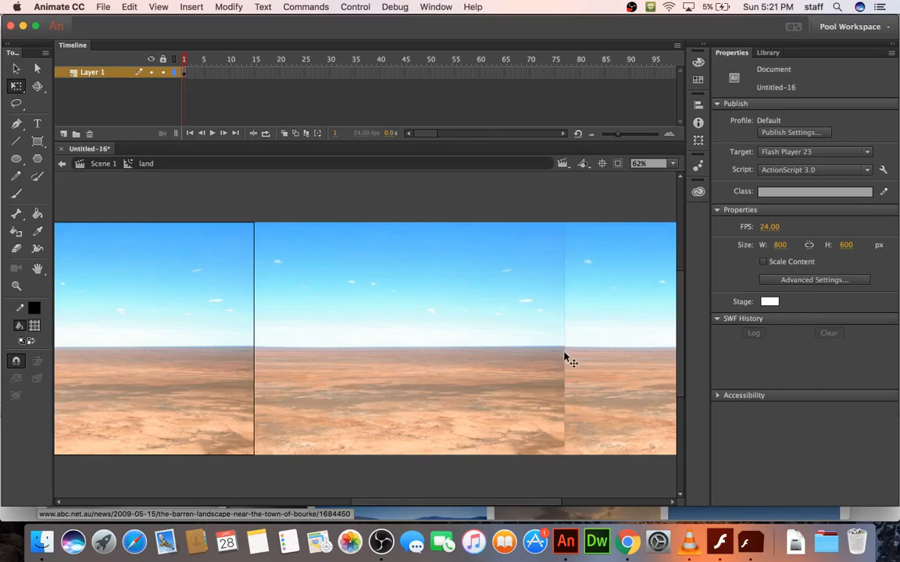
click(424, 320)
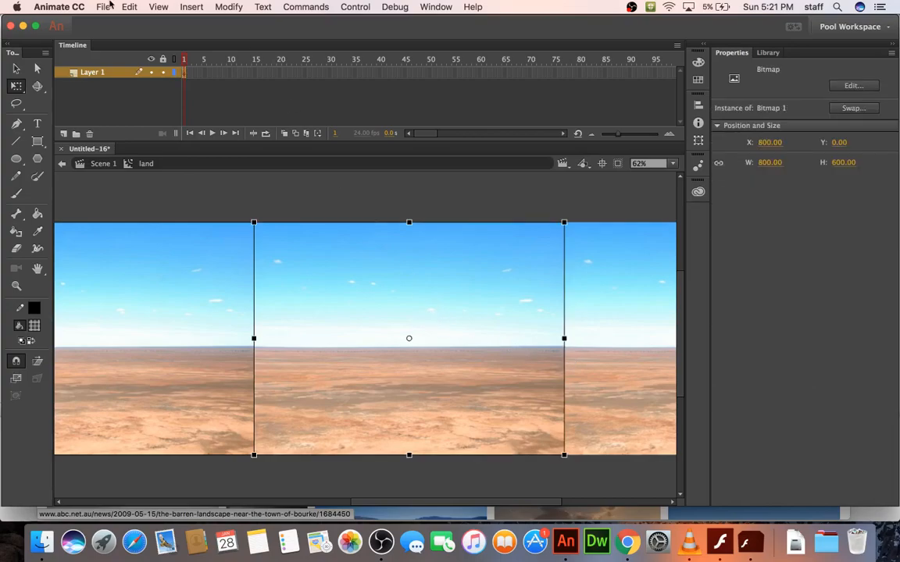
click(228, 7)
mouse_move(233, 162)
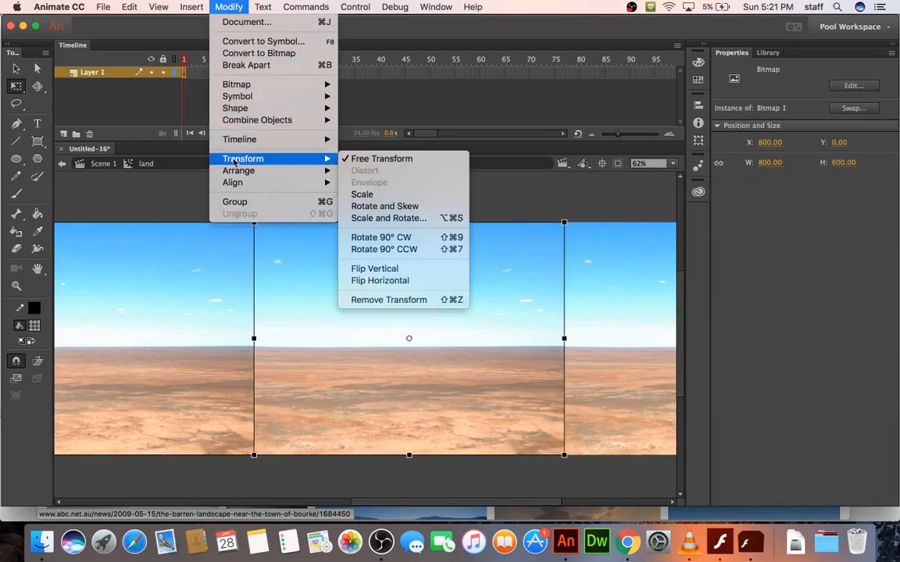
click(380, 281)
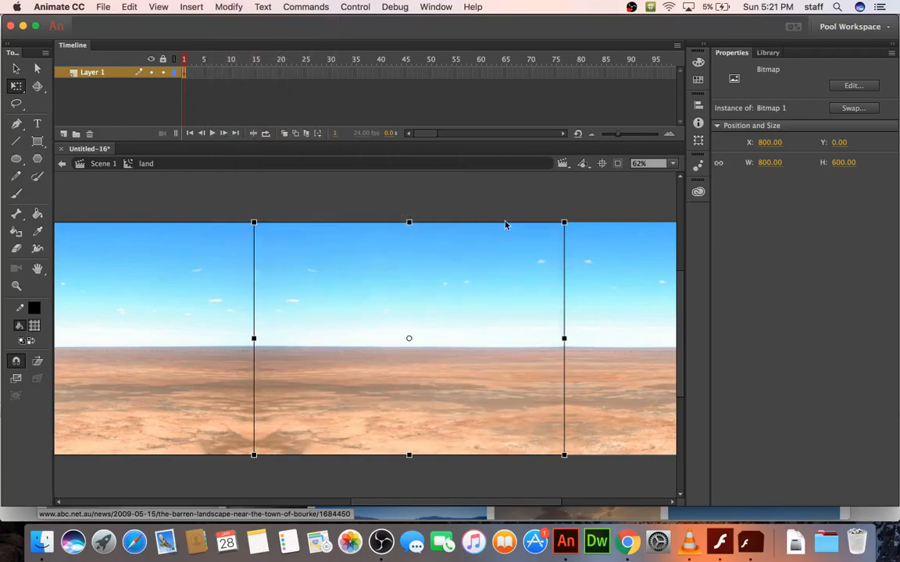
click(511, 207)
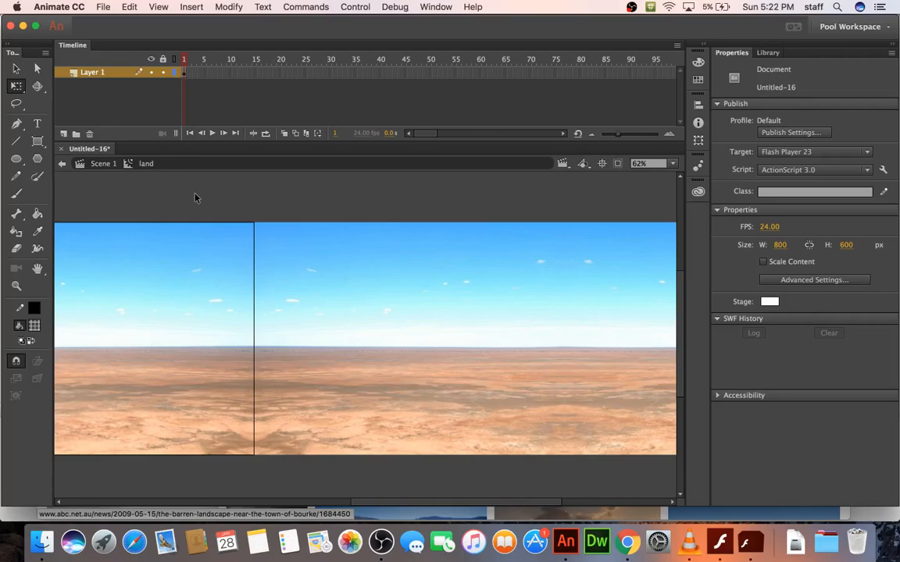
- Save the document as infiniteScrollingBackground in the Animate Document (*.fla) format
key(super+s)
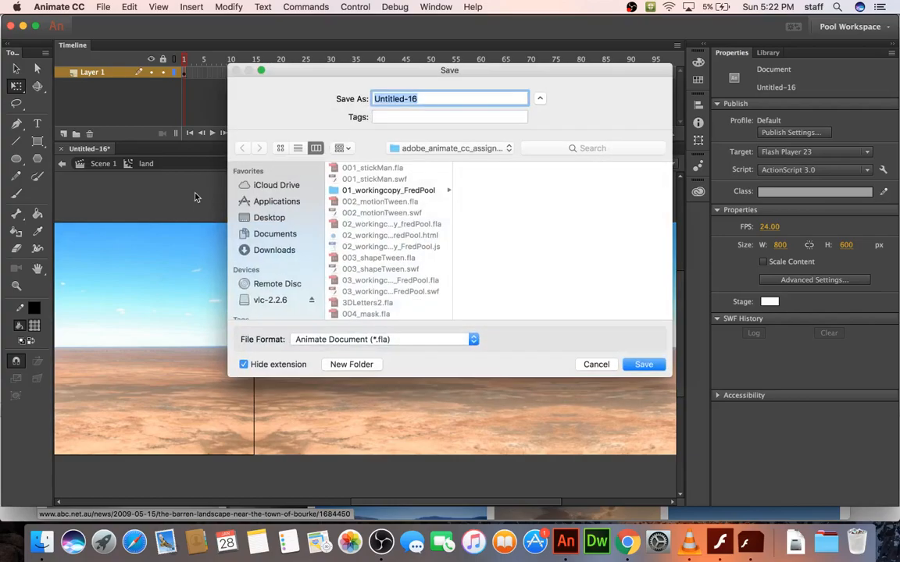
text(infiniteScrollingBackground)
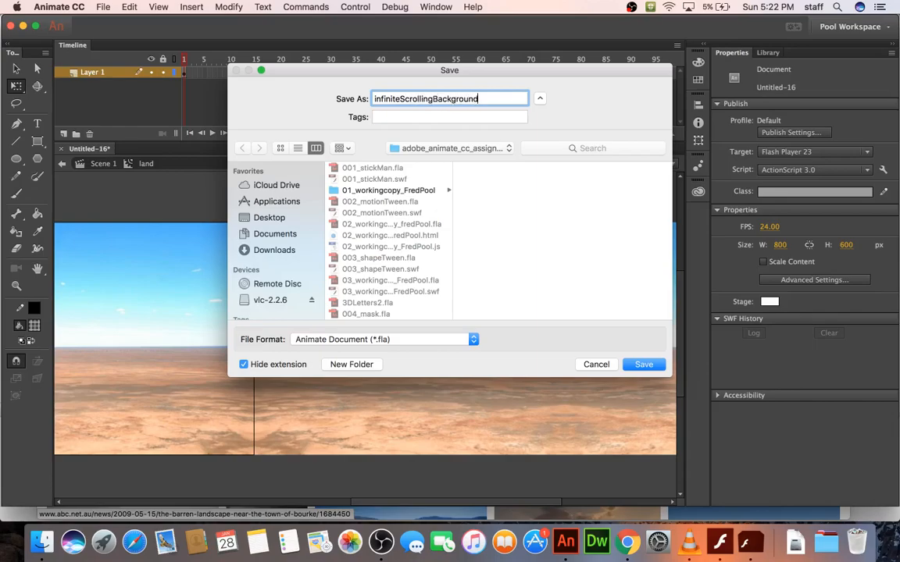
key(Return)
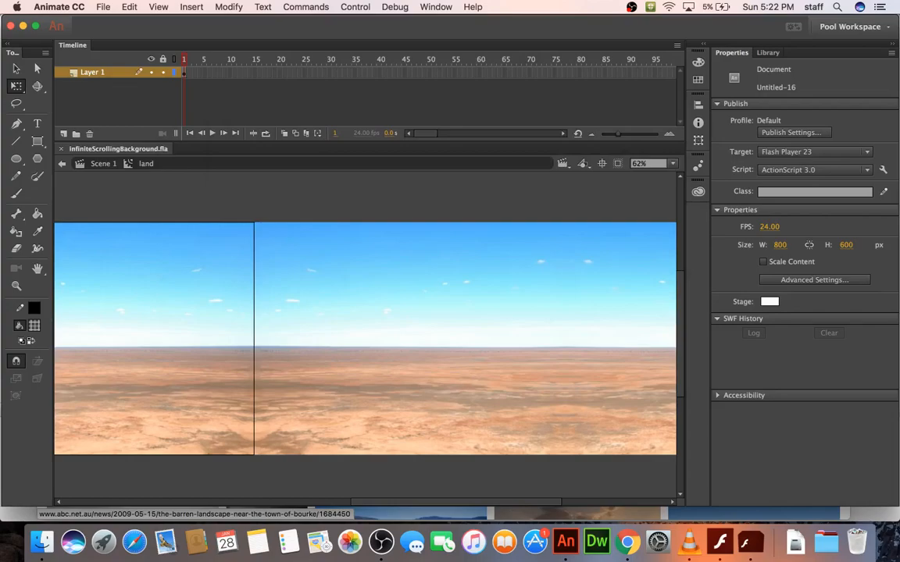
- Select all three bitmaps inside the land symbol and convert them to a movie clip symbol named landscape
scroll(194, 199, up, 2)
drag(195, 221, 654, 317)
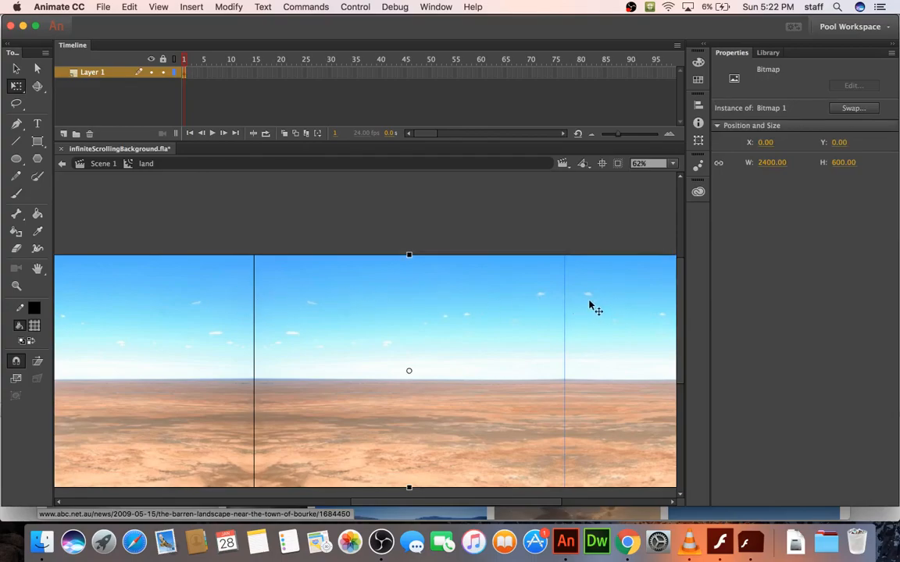
key(F8)
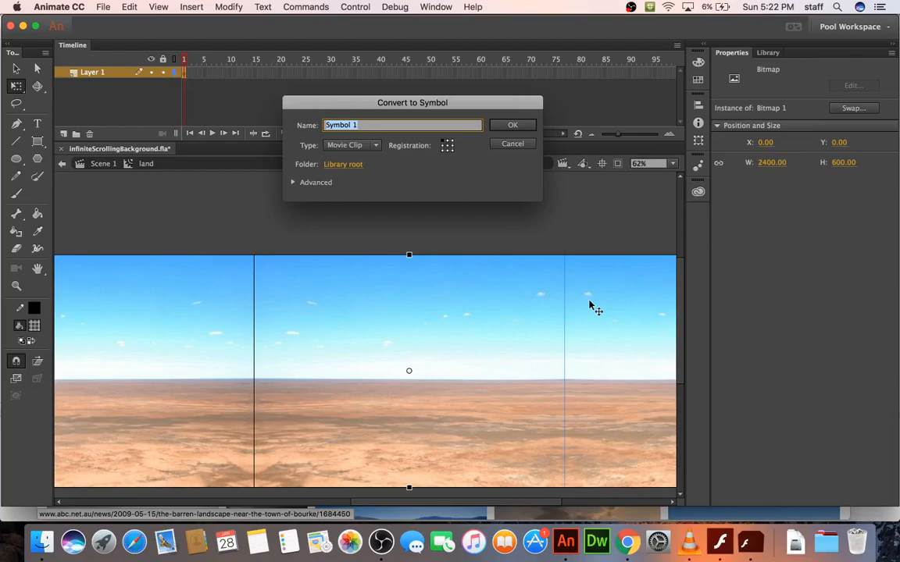
text(land)
key(Return)
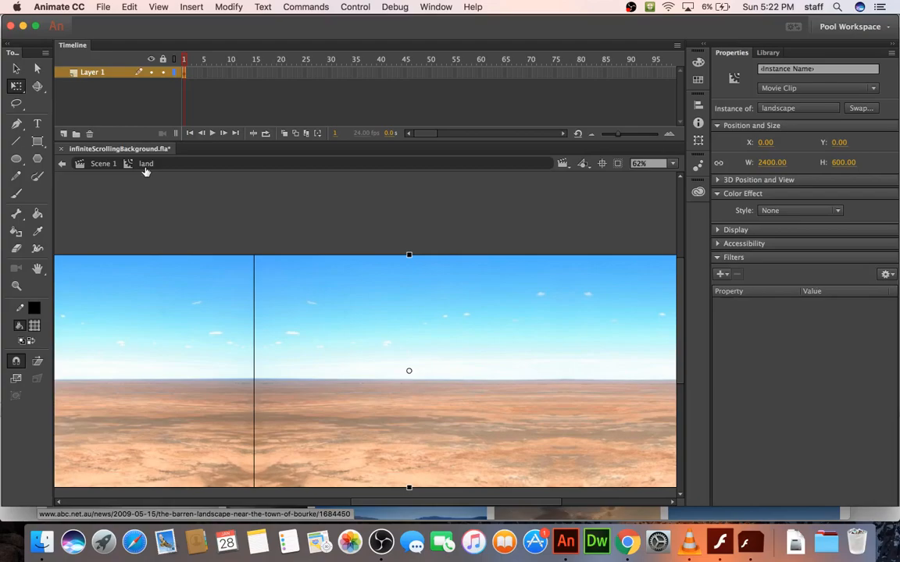
- Rename the library symbol land as land_mover and the landscape symbol as landscape_images
click(766, 53)
double_click(748, 207)
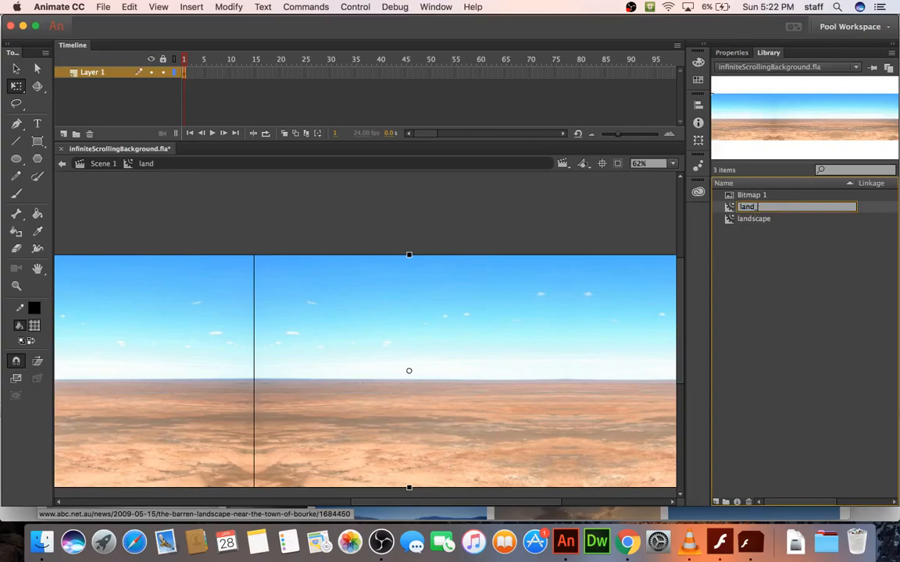
text(_mover)
key(Return)
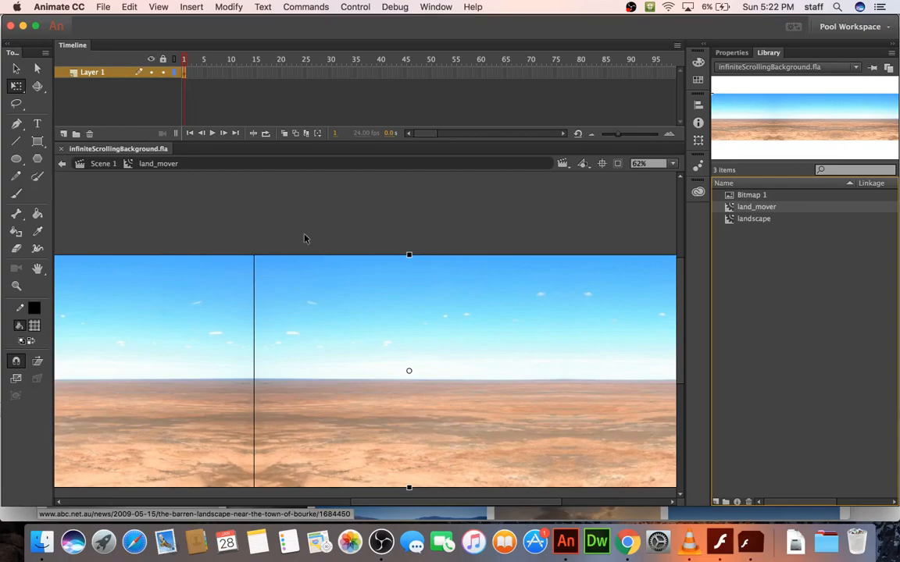
double_click(746, 221)
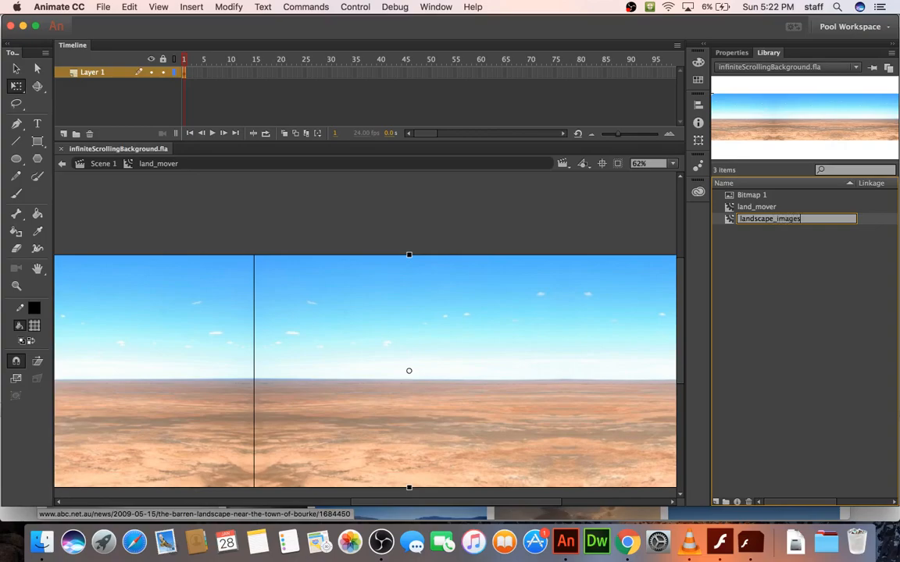
key(Return)
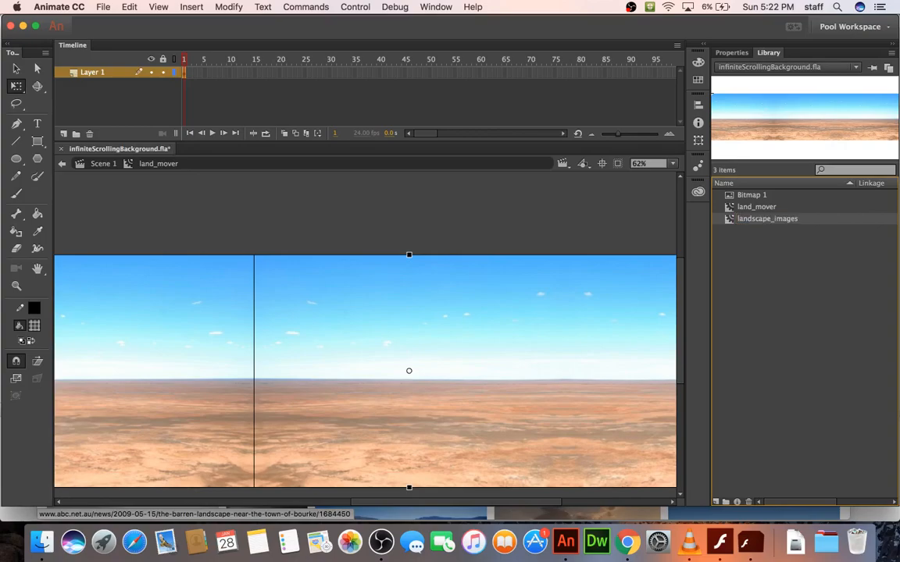
click(755, 209)
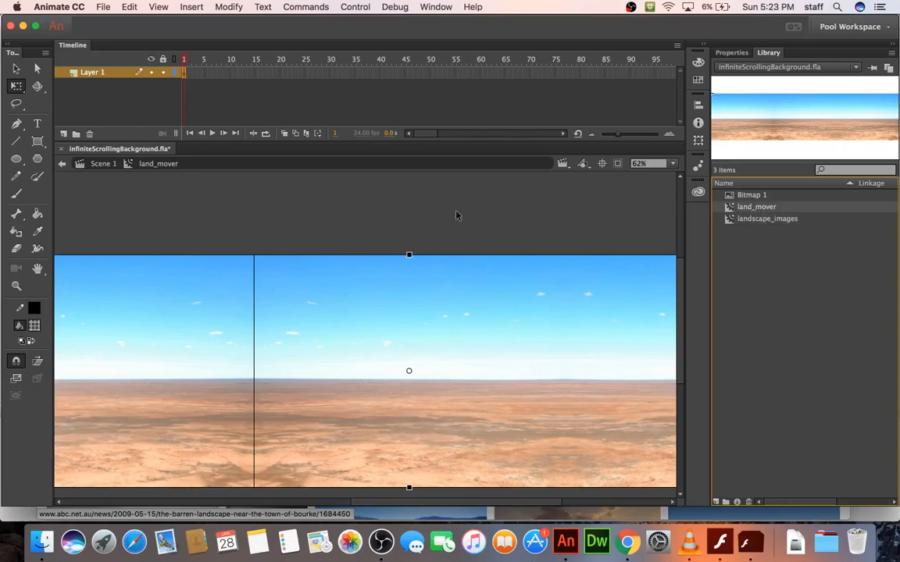
- Examine the symbol nesting from Scene 1 through land_mover into landscape_images and return to the land_mover timeline
click(105, 165)
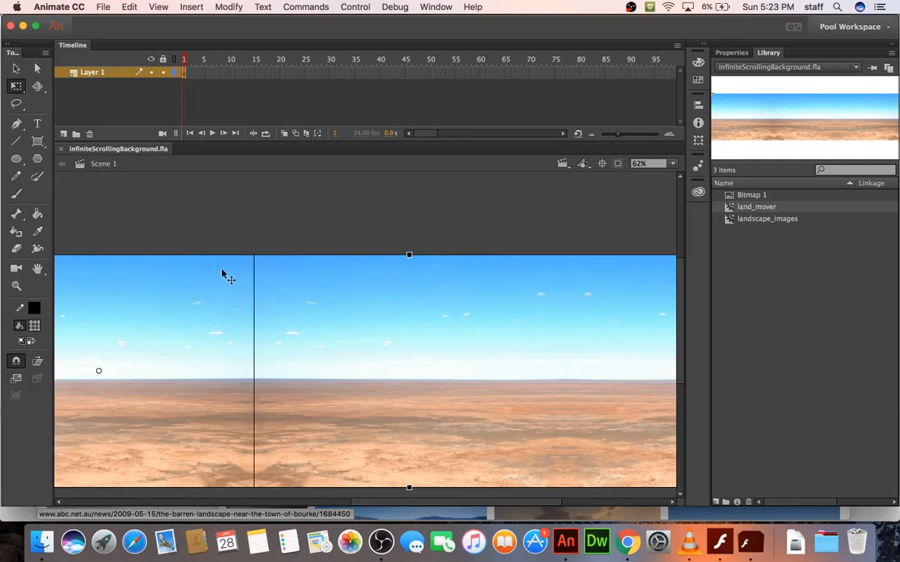
double_click(312, 273)
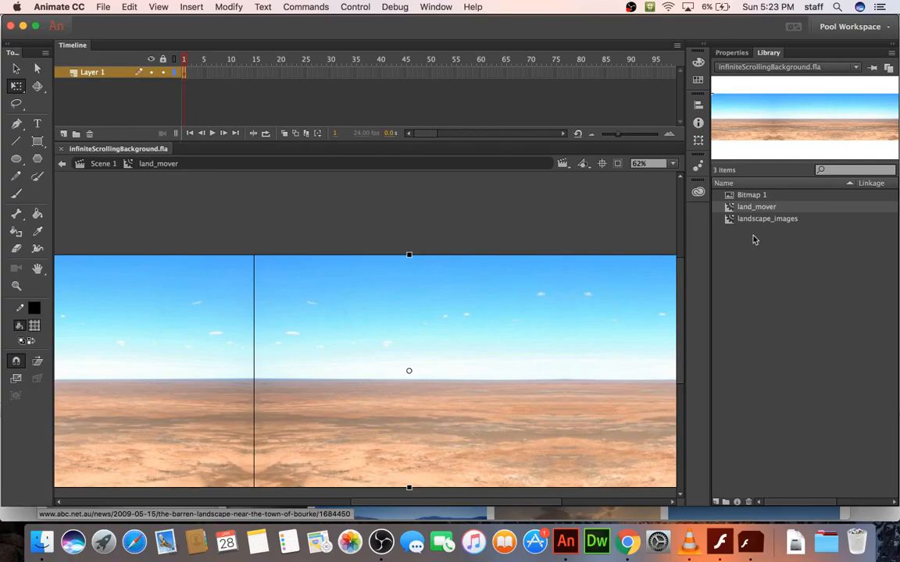
double_click(401, 298)
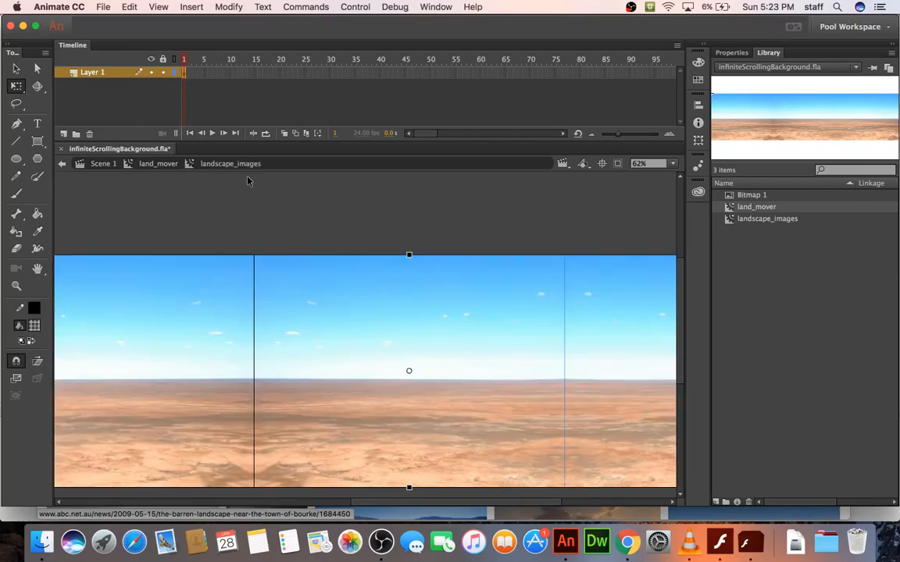
drag(317, 281, 318, 249)
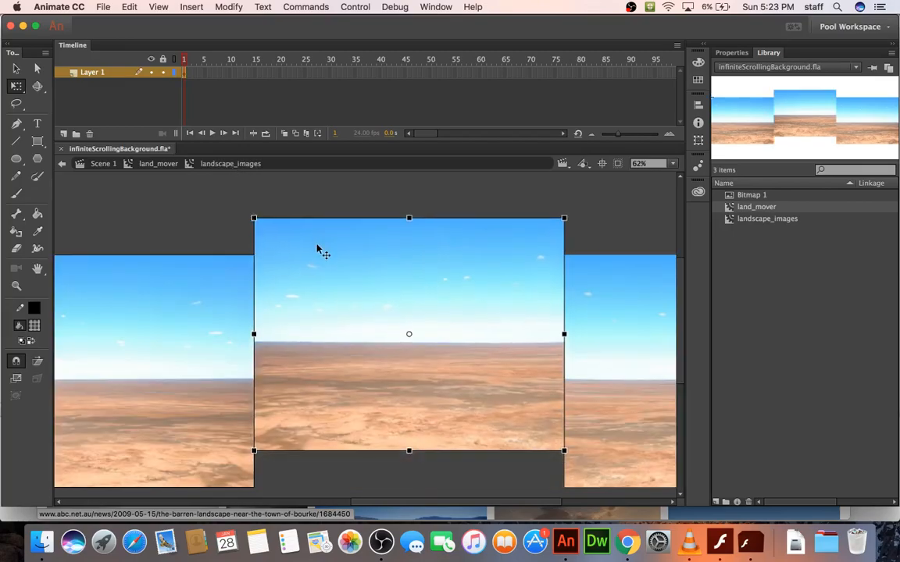
key(ctrl+z)
click(297, 234)
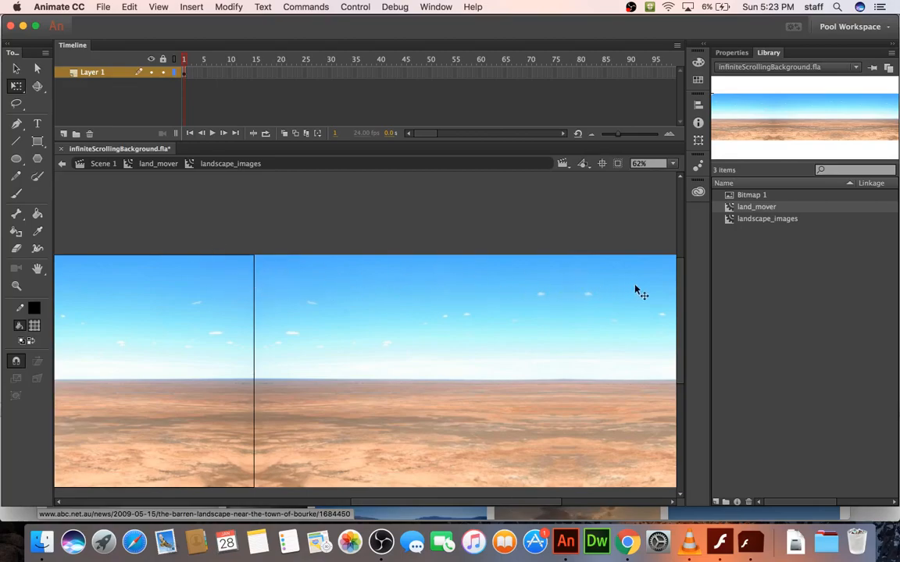
click(157, 167)
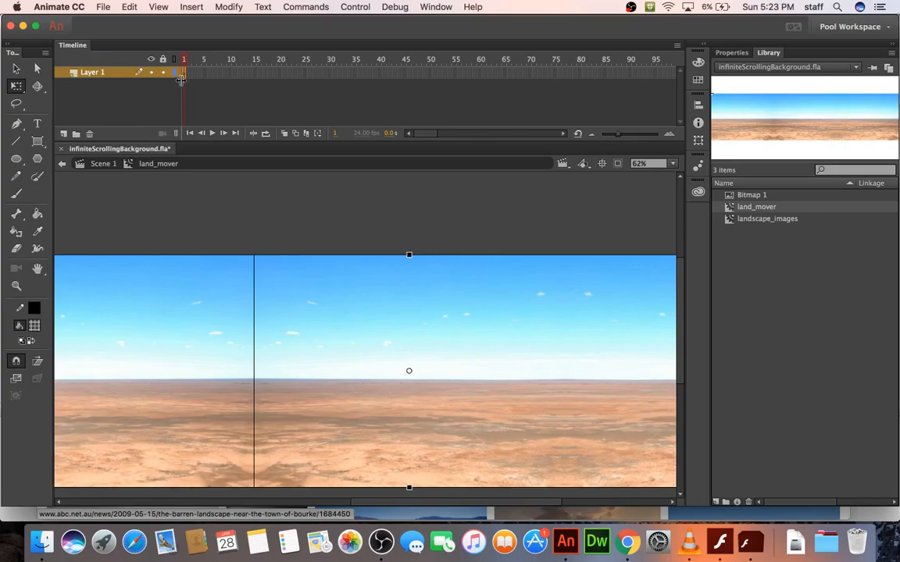
- Insert a keyframe at frame 85 of Layer 1 in land_mover and create a classic tween from frame 1
click(604, 73)
right_click(603, 75)
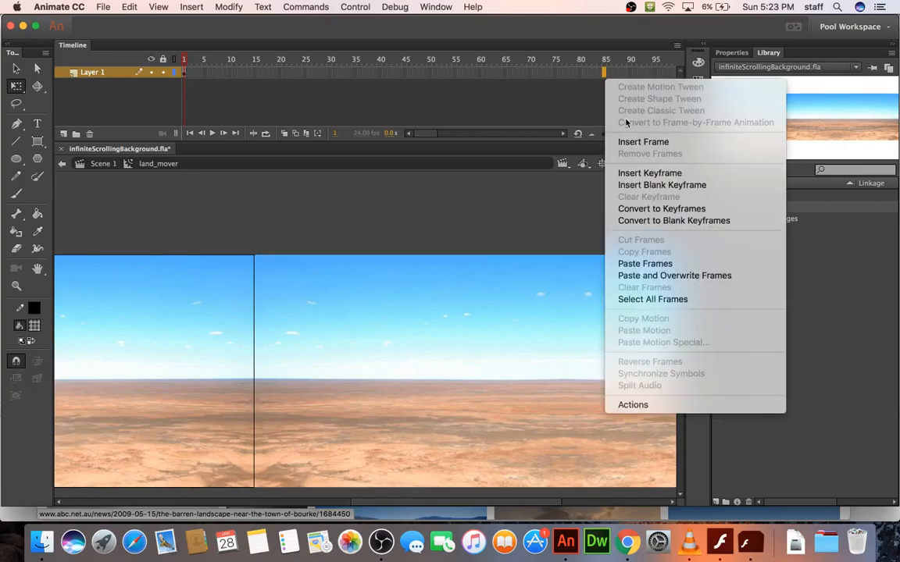
click(641, 173)
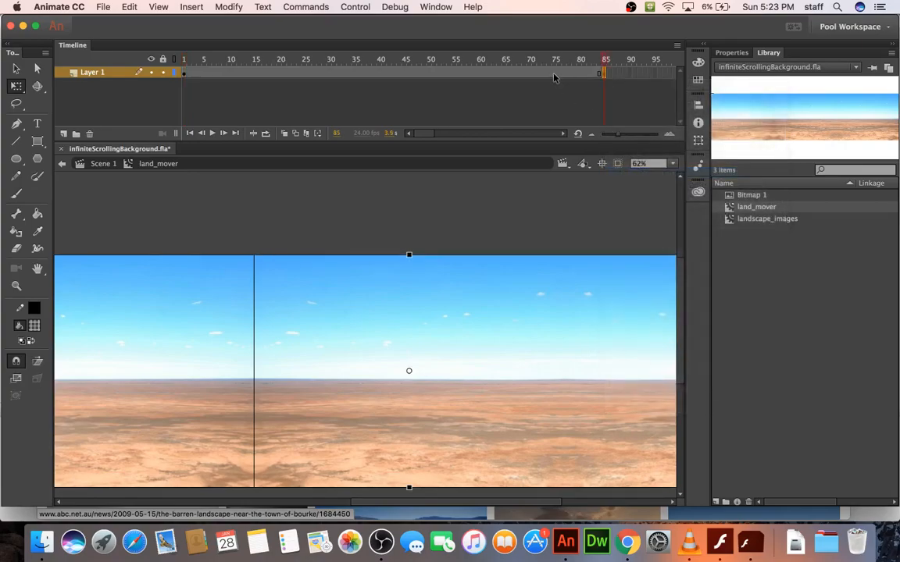
click(531, 73)
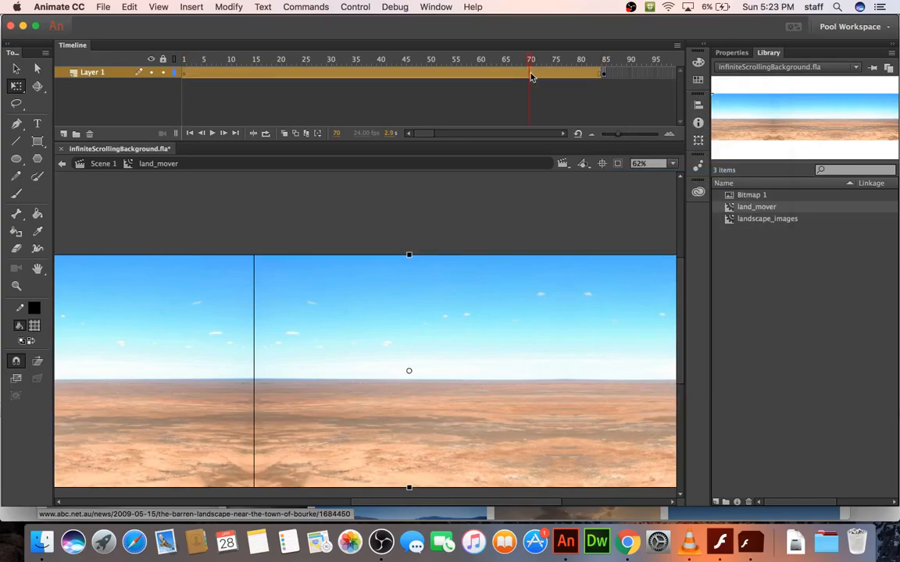
right_click(531, 75)
click(547, 107)
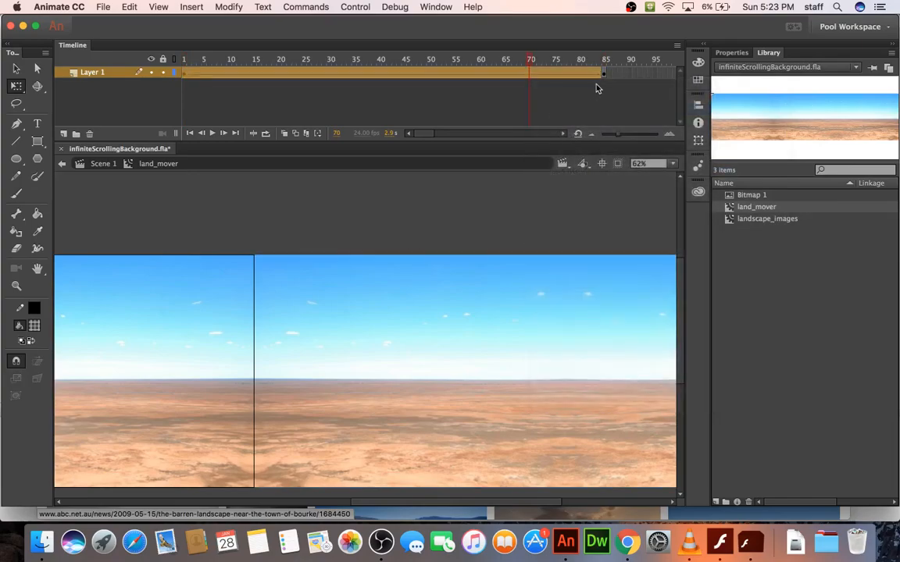
click(193, 93)
click(184, 75)
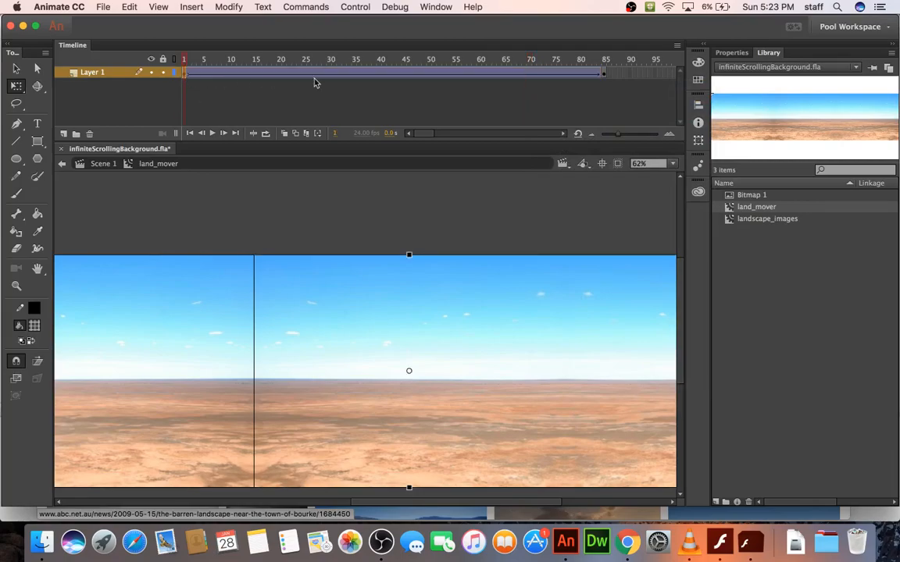
- At frame 85, move the landscape leftward until the third image covers the stage and its right edge meets the stage's right edge
click(605, 74)
drag(587, 295, 280, 299)
drag(504, 297, 227, 297)
click(326, 229)
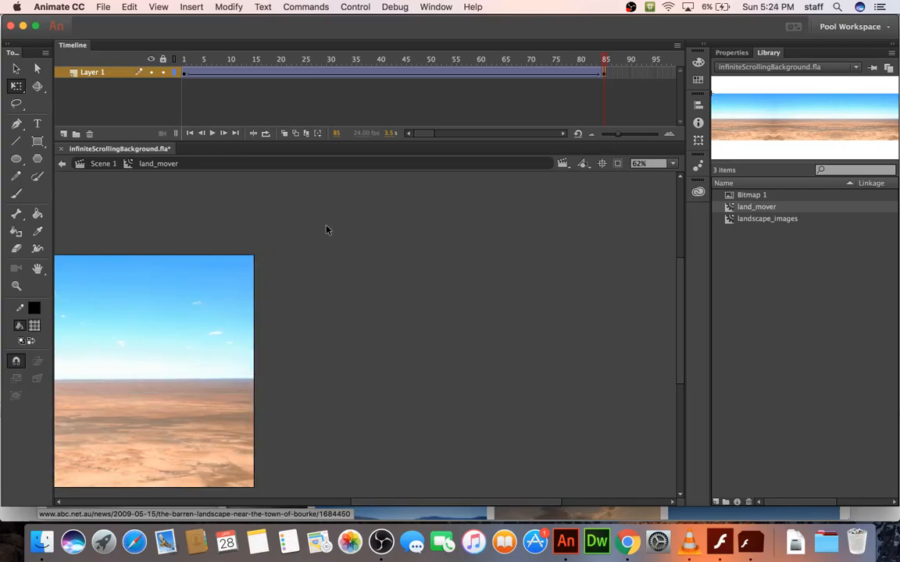
- Compare the landscape's position at frames 1 and 85 and test the movie to check the scrolling loop
click(185, 60)
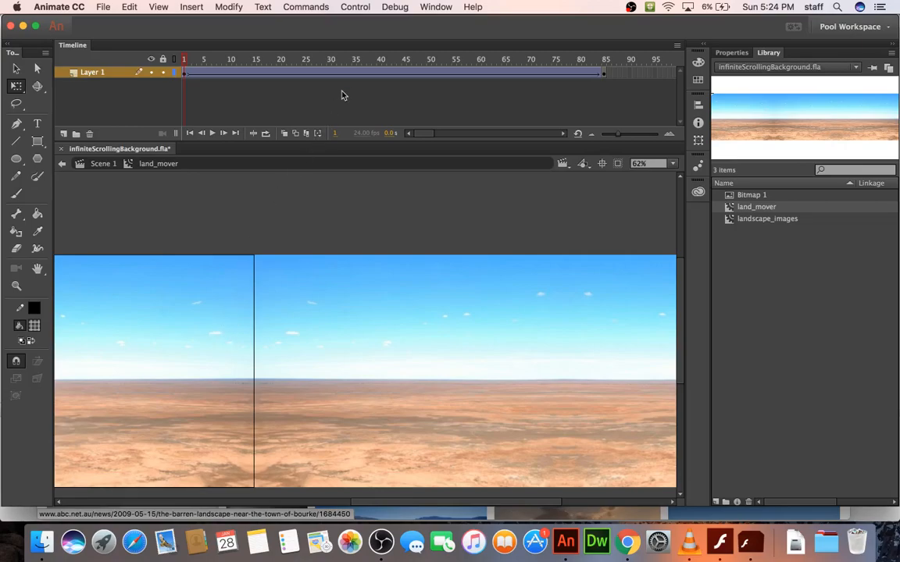
click(604, 74)
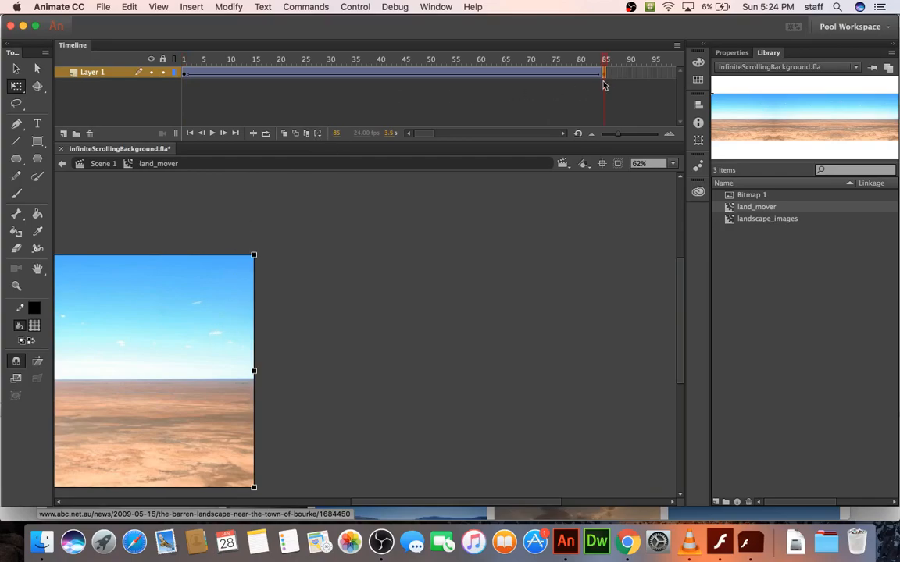
click(185, 74)
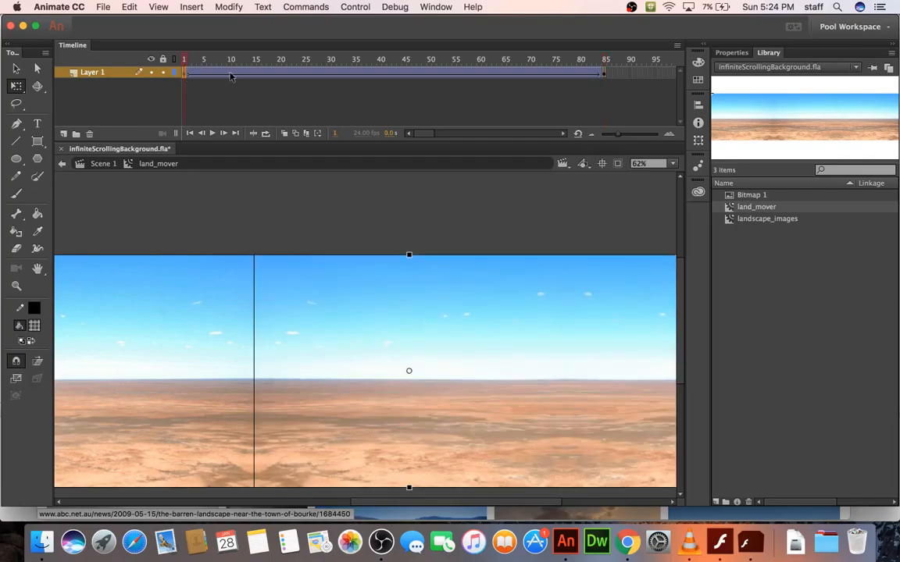
key(super+Return)
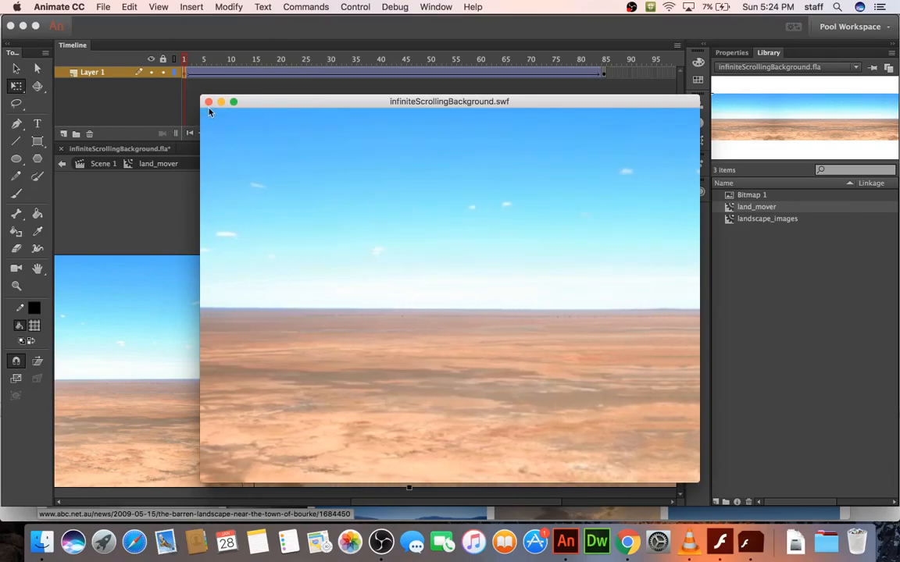
- Lengthen the land_mover tween by inserting frames repeatedly over frames 9 to 70, and test the movie's scrolling speed
click(209, 102)
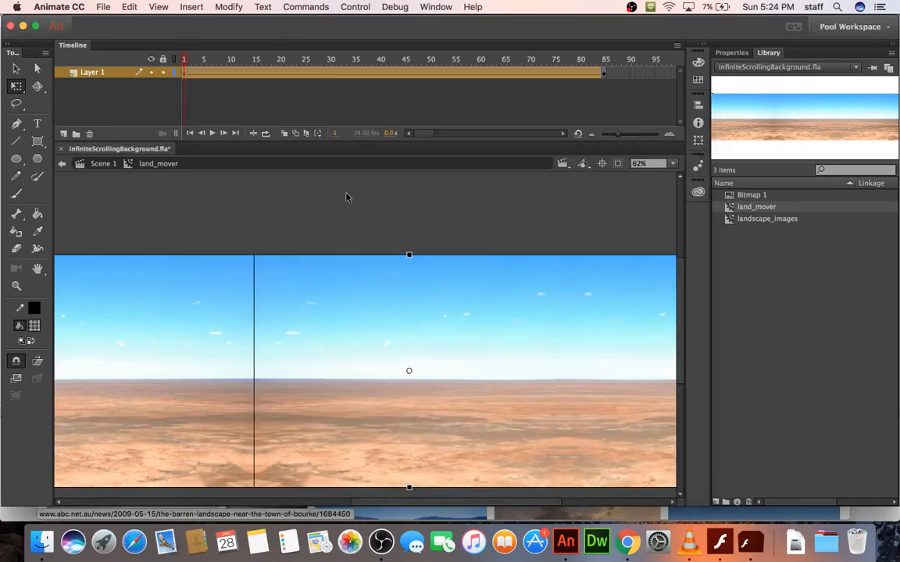
click(348, 197)
drag(190, 64, 318, 66)
drag(226, 75, 530, 81)
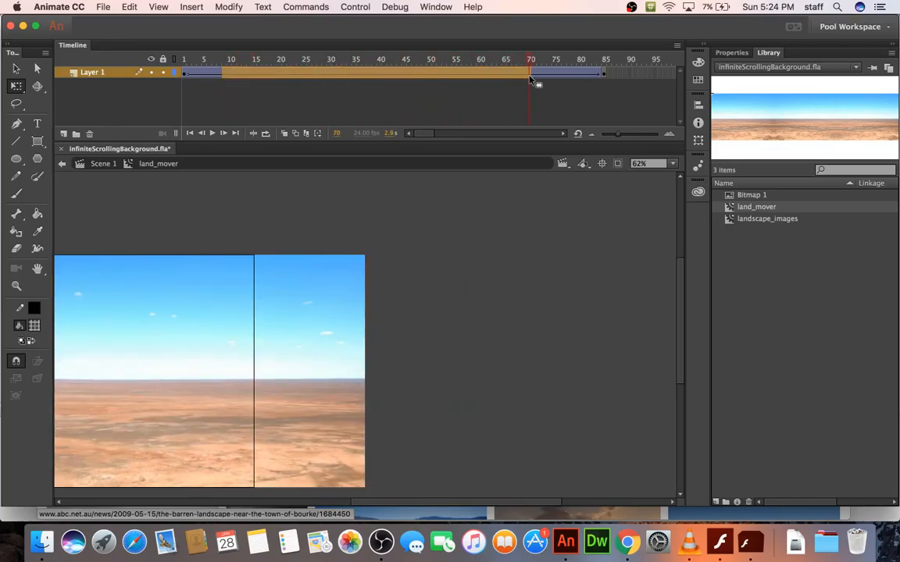
key(F5)
key(F5)
key(F5)
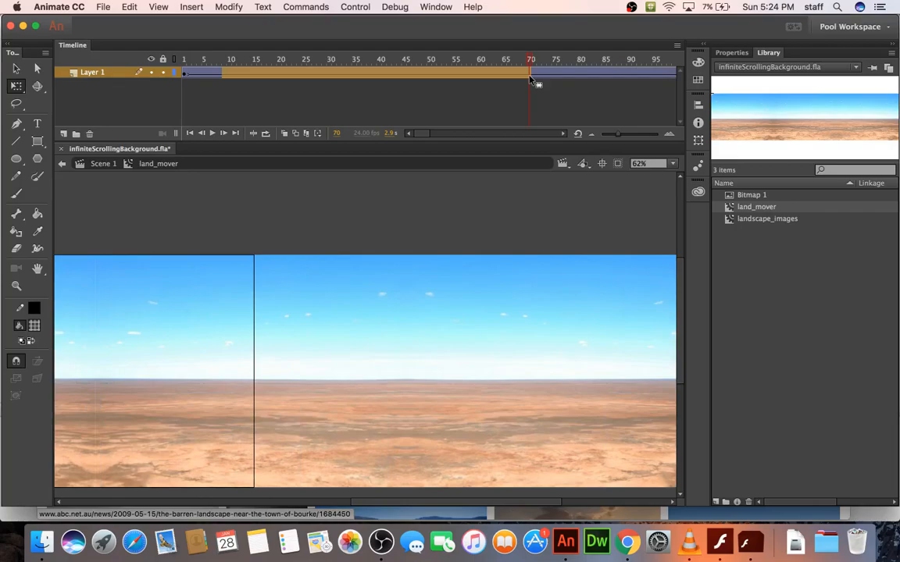
key(super+Return)
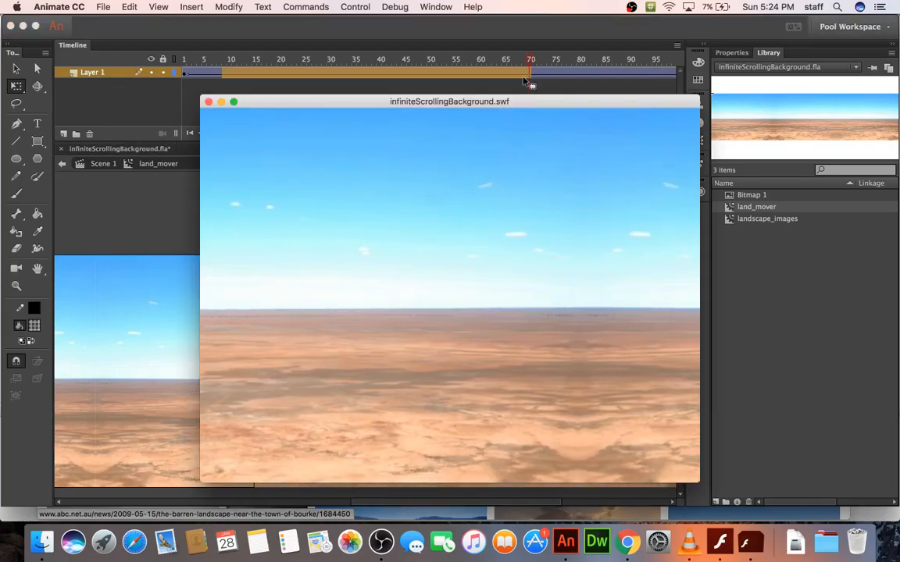
click(208, 103)
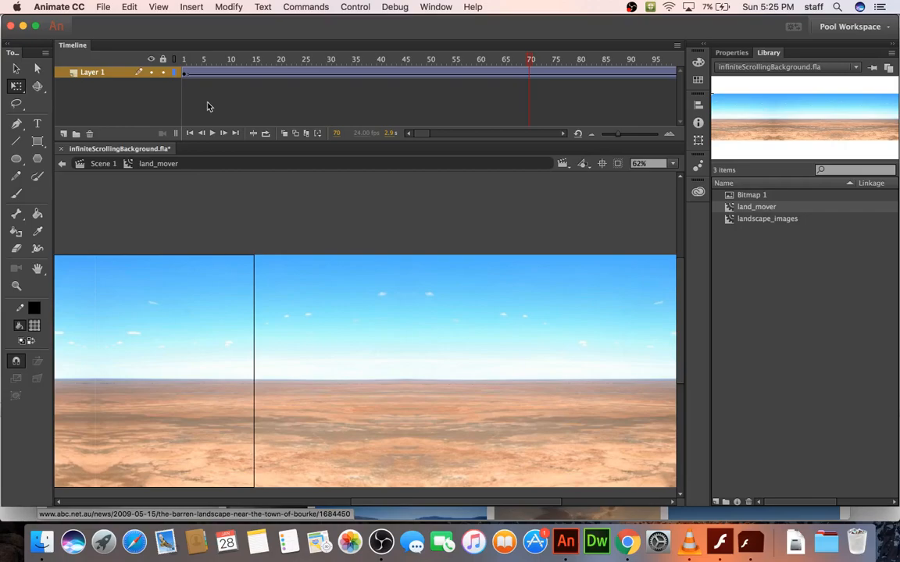
- Slow the land_mover tween further by inserting more frames over about frames 19 to 92, and test the movie again
drag(271, 73, 638, 73)
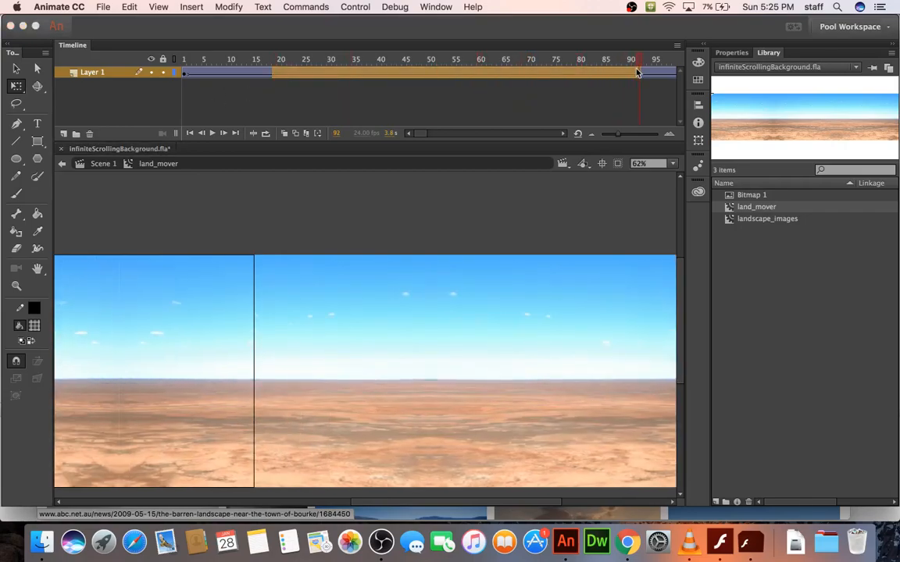
key(super+Return)
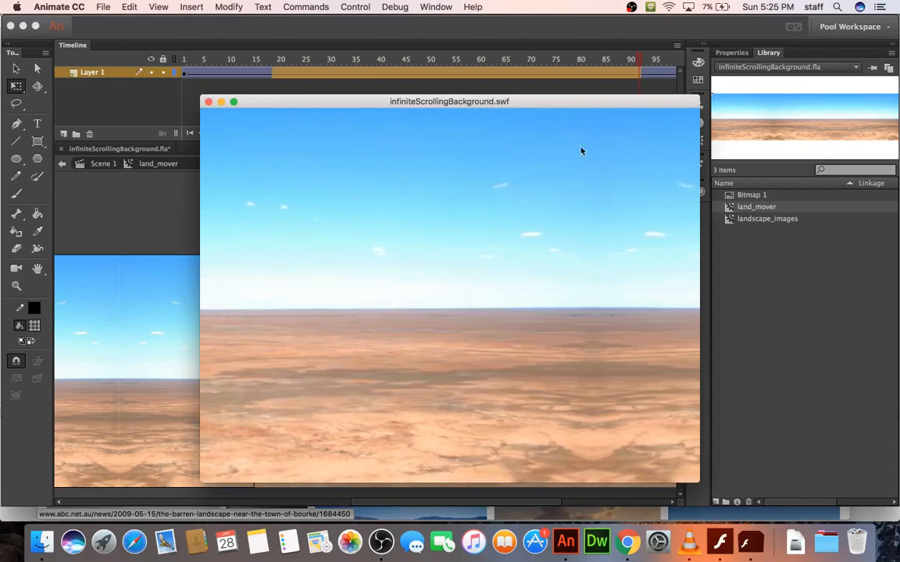
click(208, 103)
- Save the file and return from land_mover to Scene 1 with the stage area in view
key(super+s)
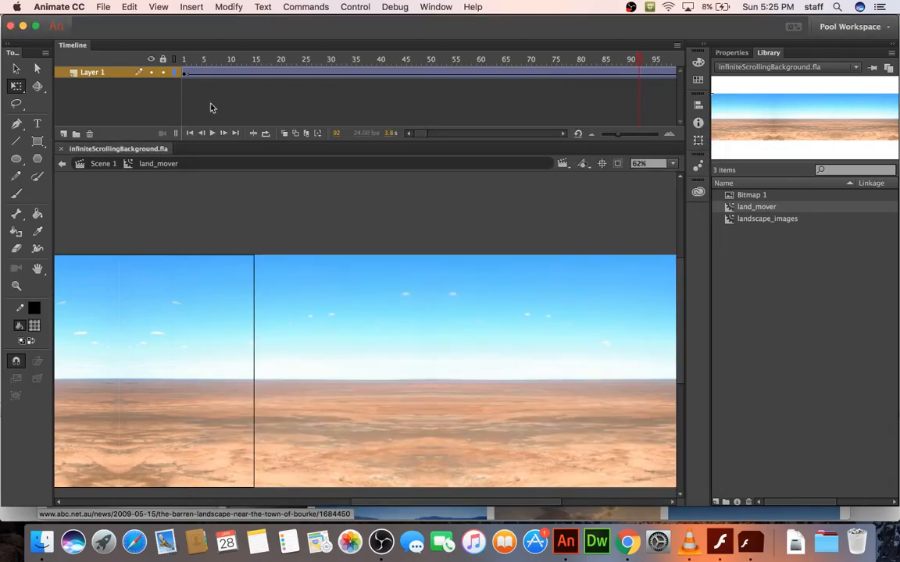
click(103, 164)
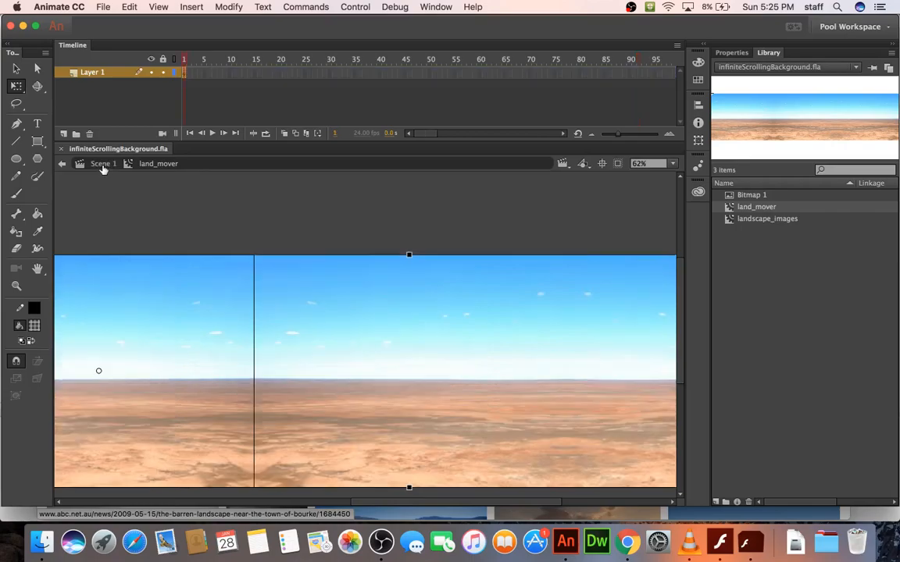
click(274, 201)
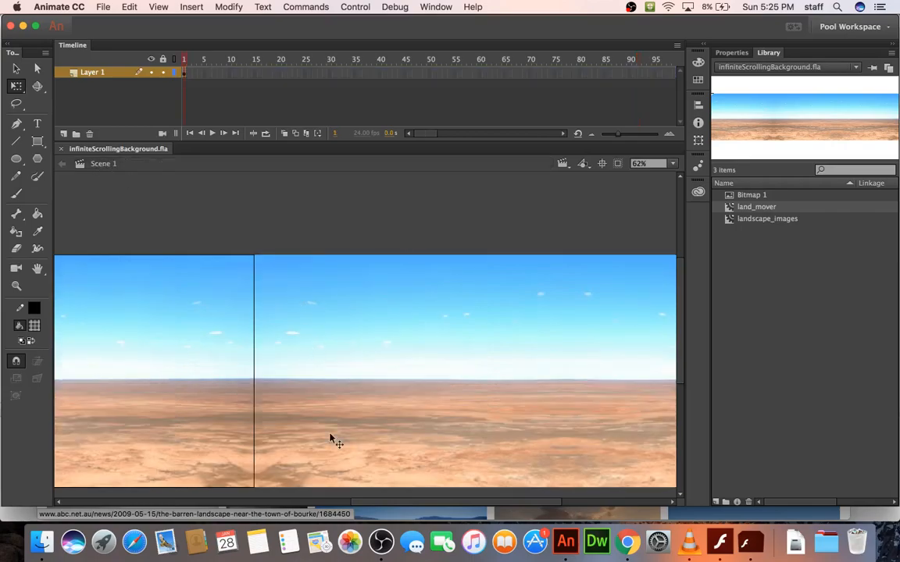
scroll(362, 469, left, 6)
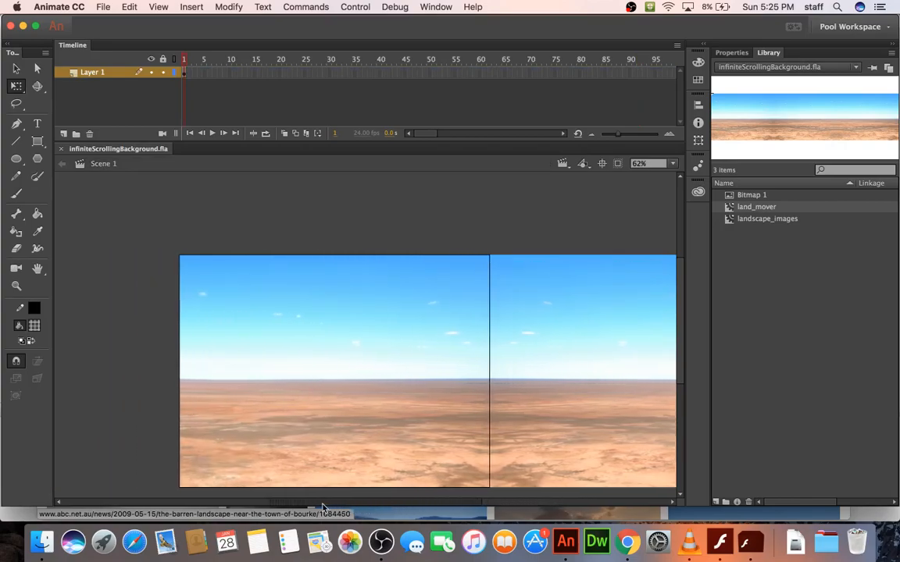
- Switch to Chrome and search Google for "helicopter image" in a new tab
click(628, 541)
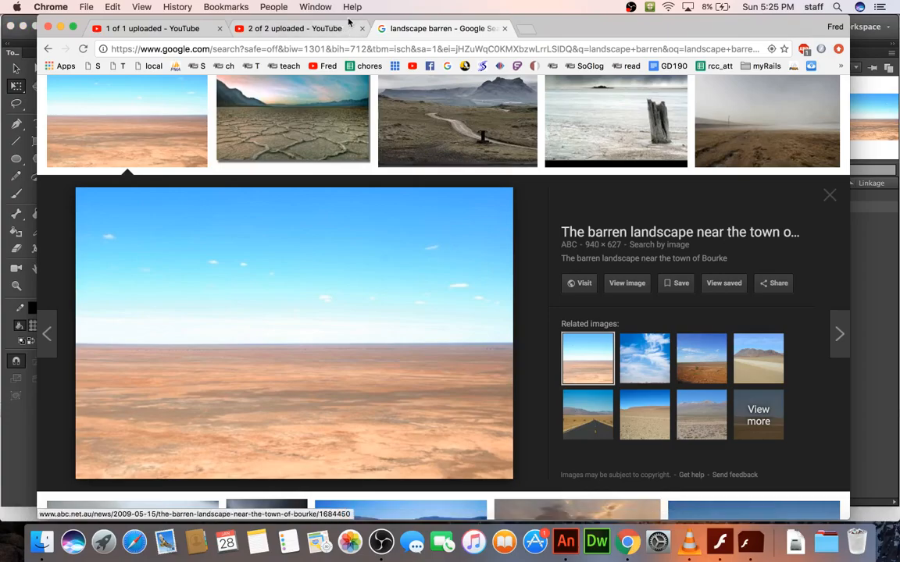
click(527, 30)
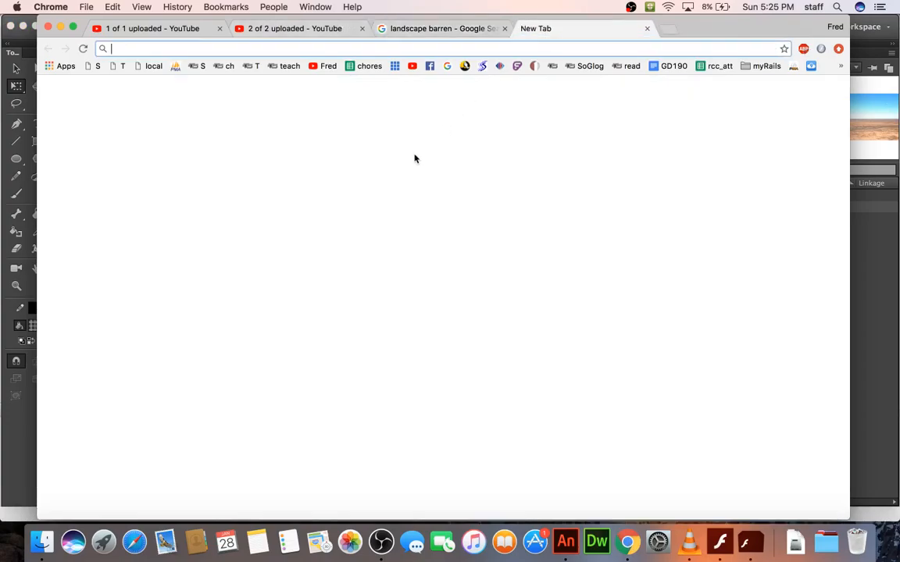
text(hel)
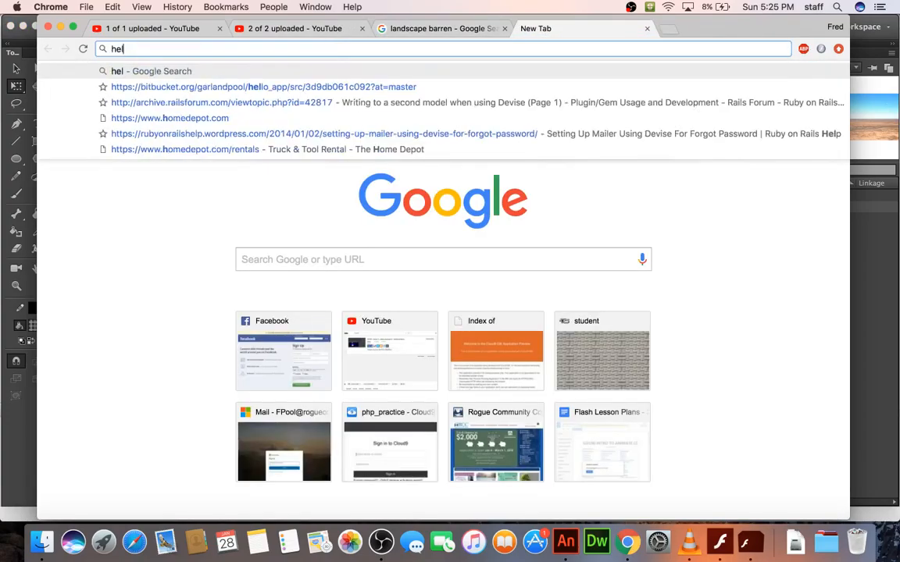
text(icopter)
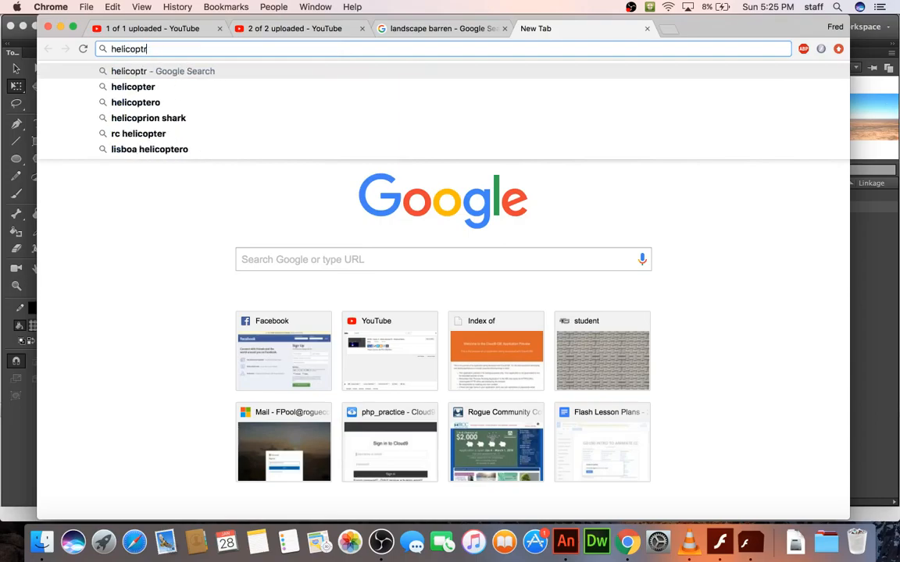
text( image)
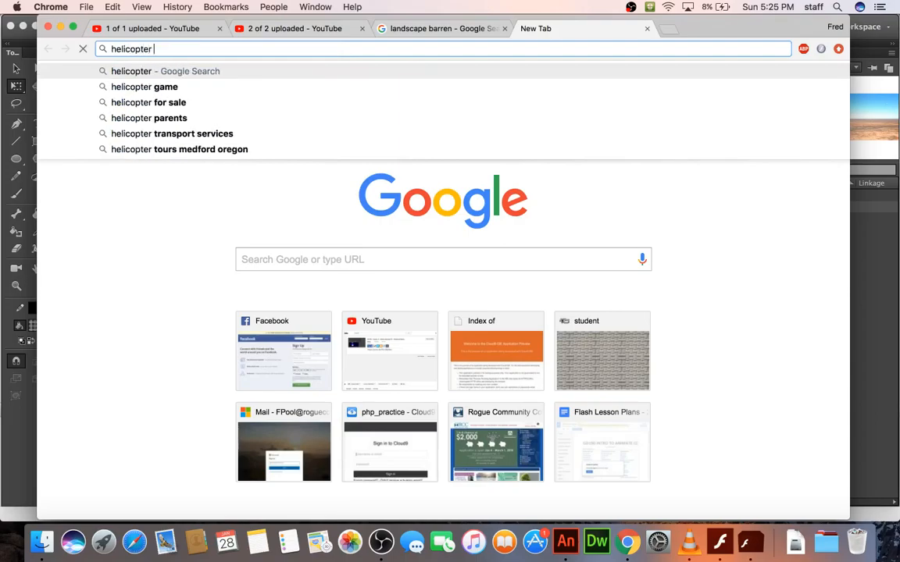
key(Return)
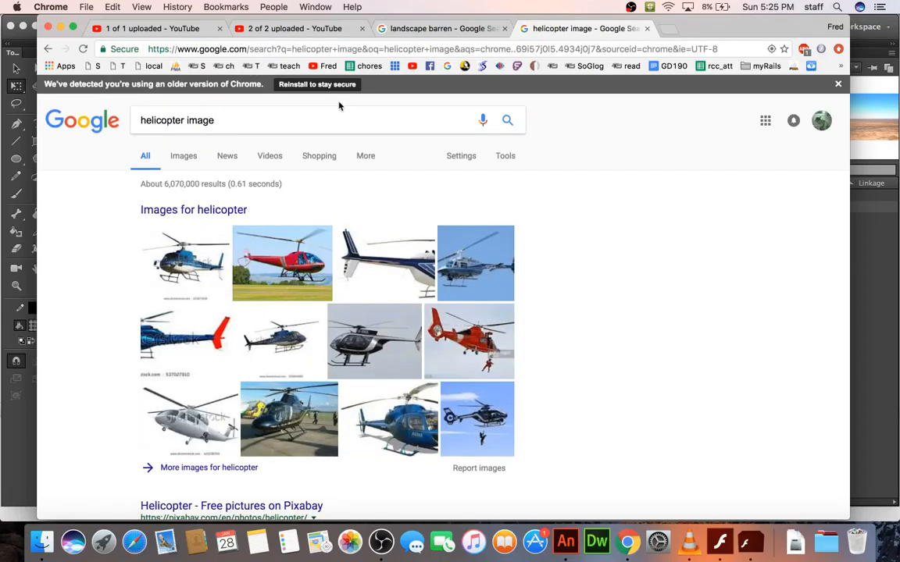
- Refine the search to "helicopter image side view" and show the image results
click(339, 127)
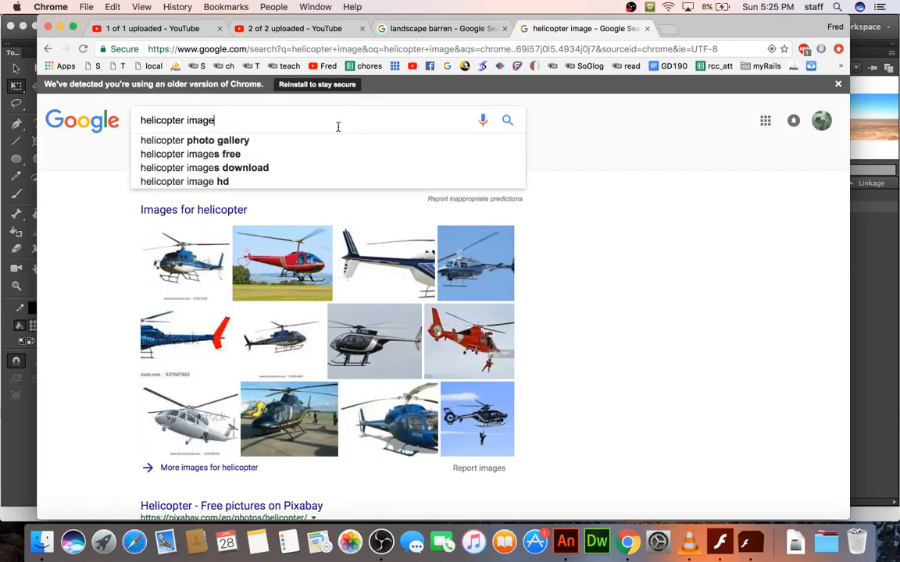
text(side view)
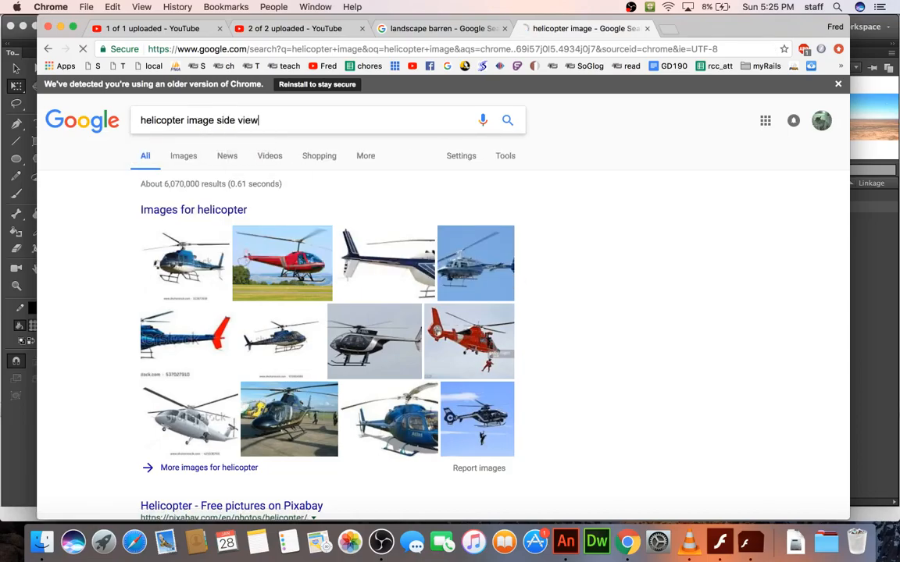
key(Return)
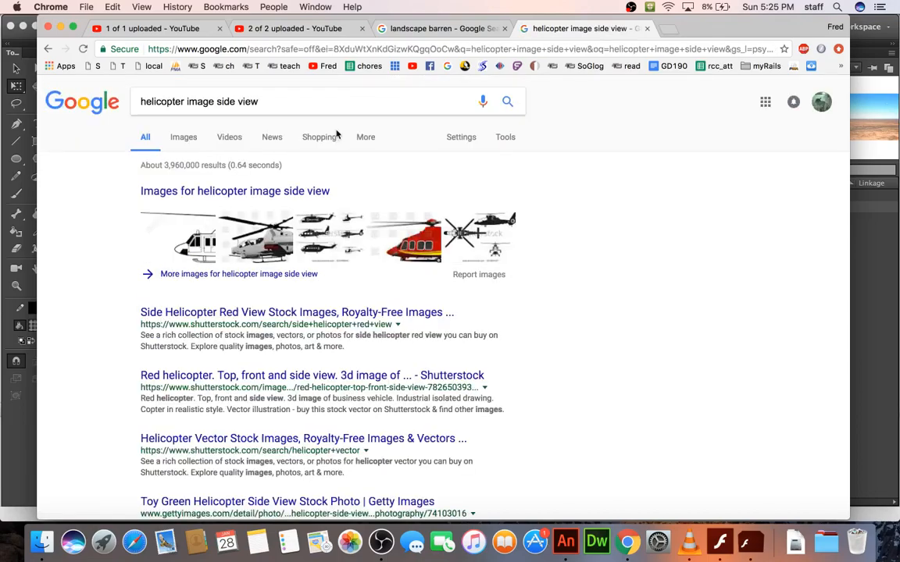
click(184, 157)
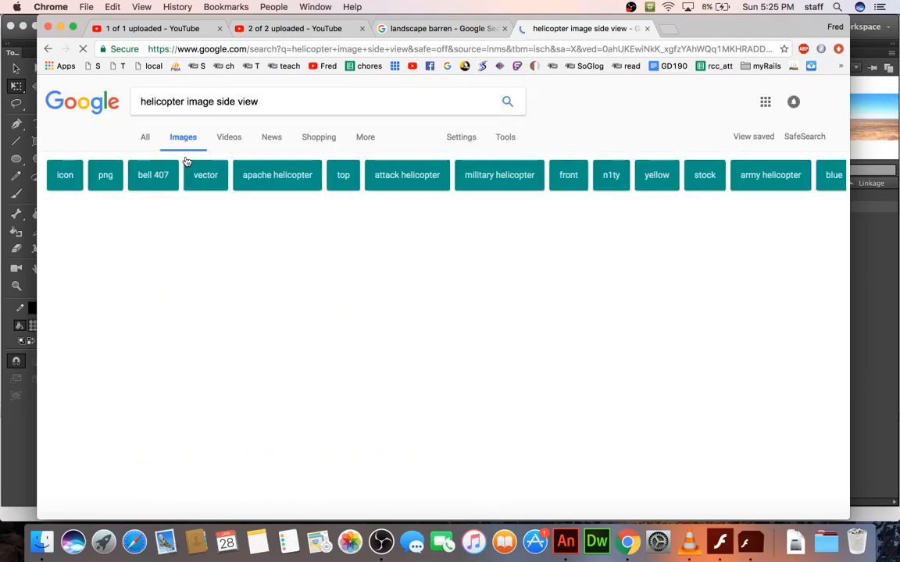
- Find the olive-green United States Army helicopter side view (900 × 364) among the image results and copy it
scroll(357, 276, down, 2)
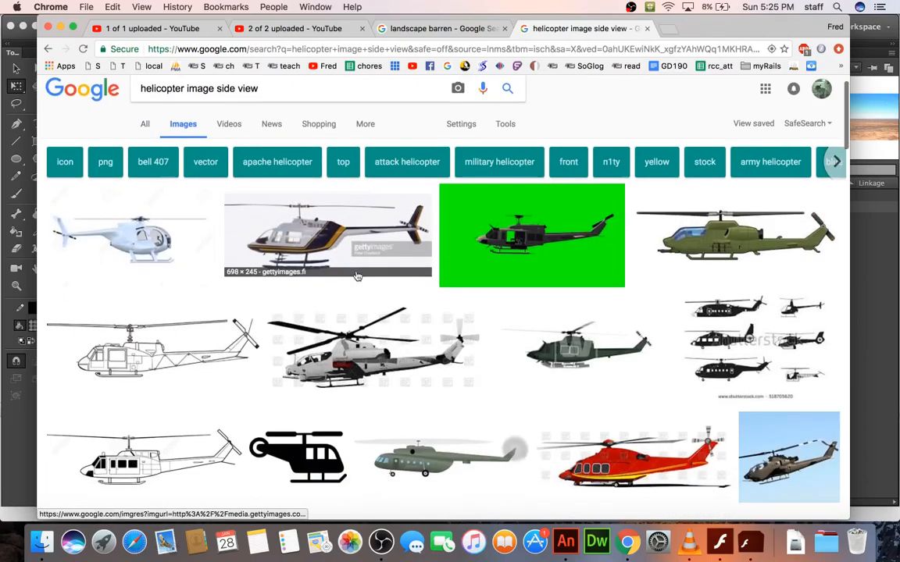
scroll(362, 278, down, 2)
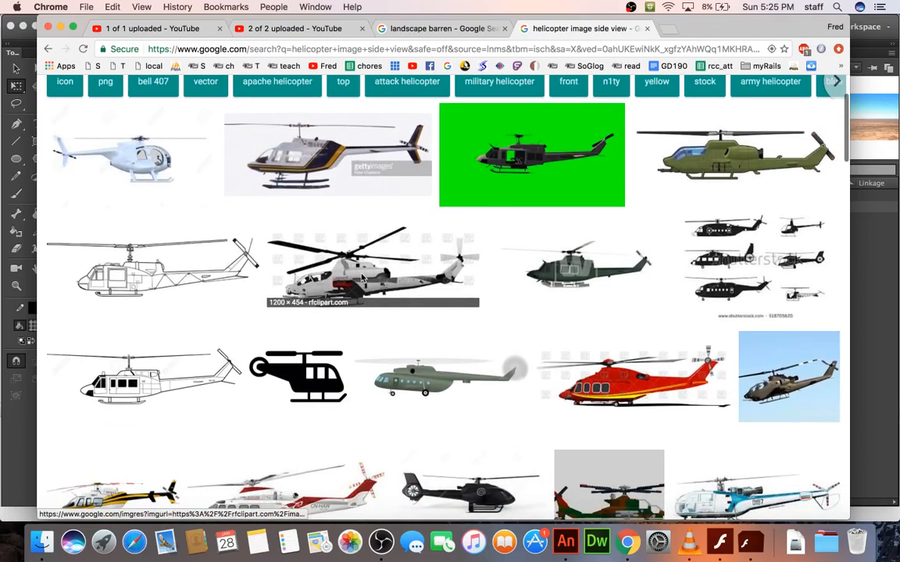
scroll(362, 278, down, 4)
scroll(362, 277, down, 5)
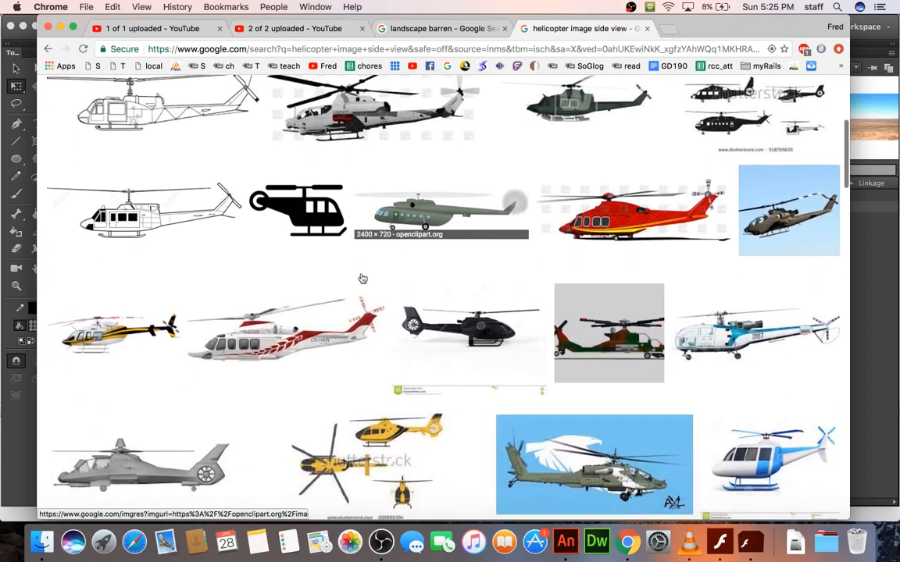
scroll(361, 277, down, 2)
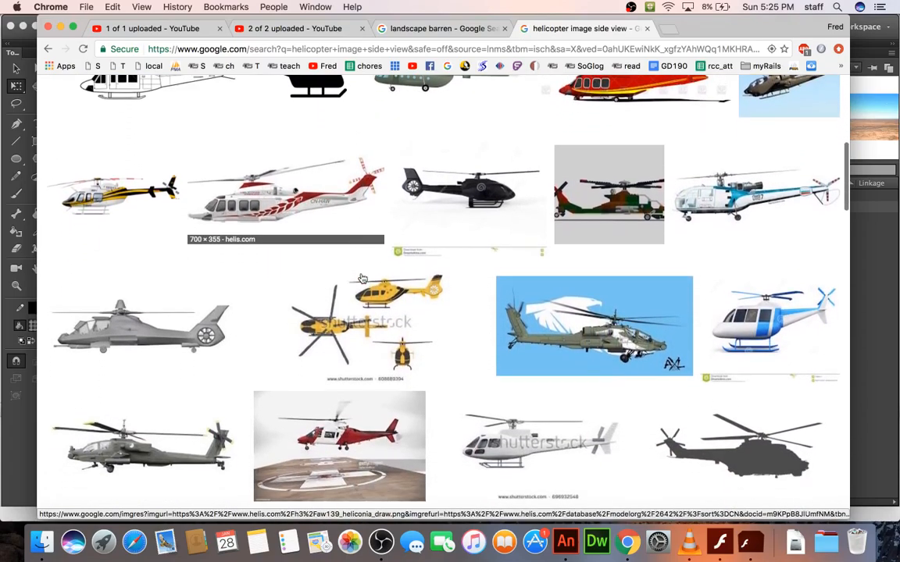
scroll(361, 278, down, 2)
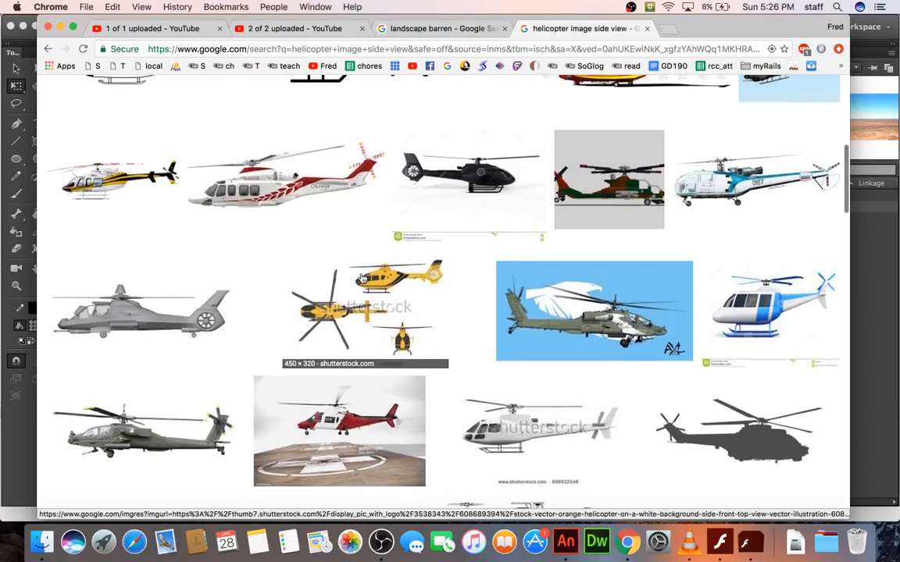
scroll(362, 278, down, 5)
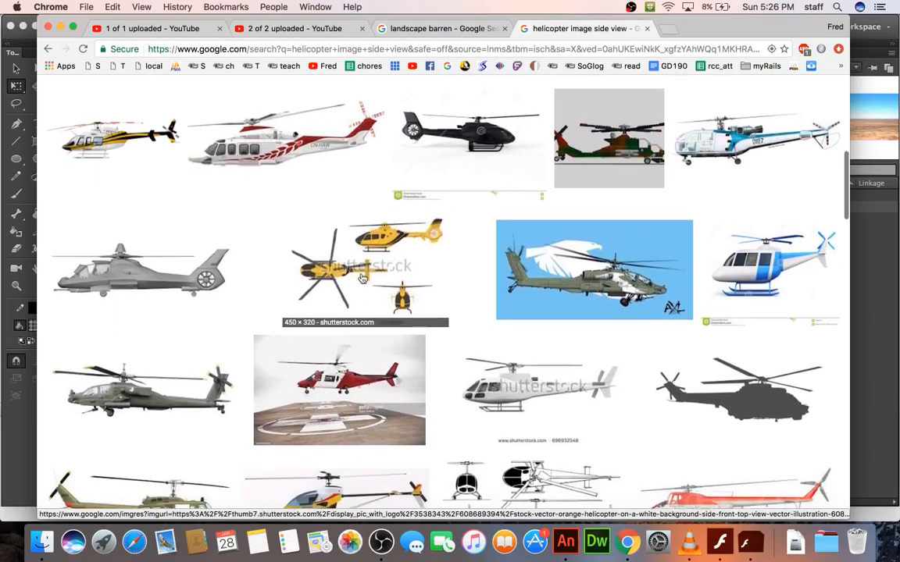
scroll(362, 278, down, 4)
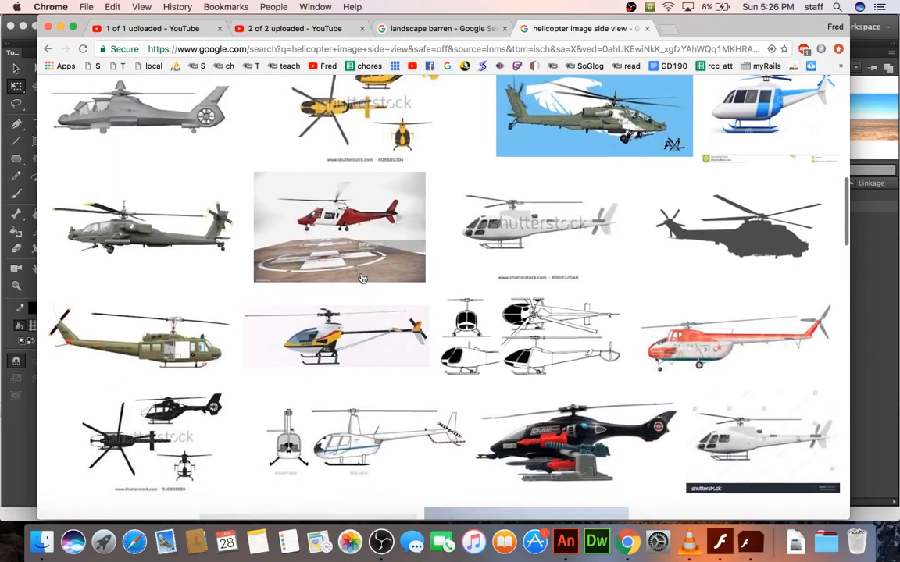
click(153, 255)
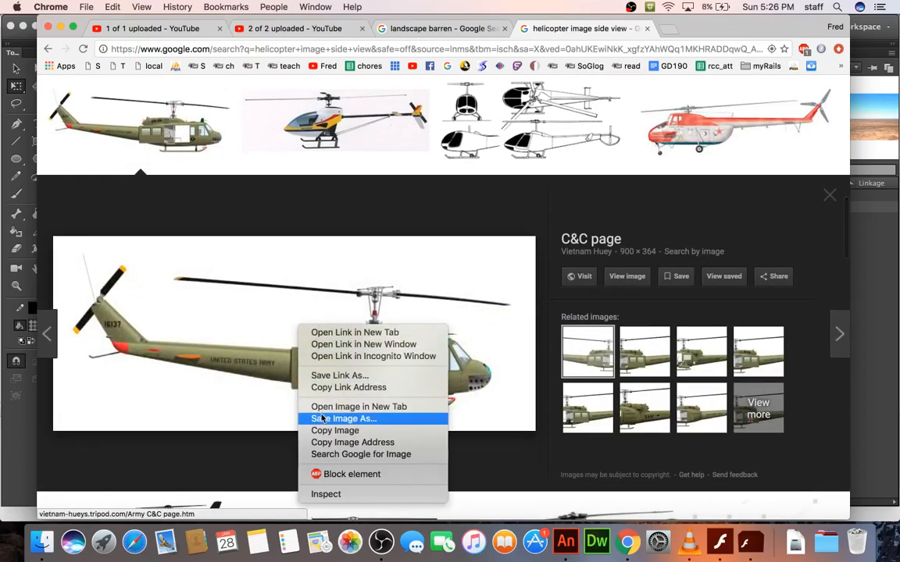
- Switch back to Animate CC and rename Layer 1 in Scene 1 to "ground"
click(565, 541)
click(93, 72)
double_click(90, 72)
text(ground)
key(Return)
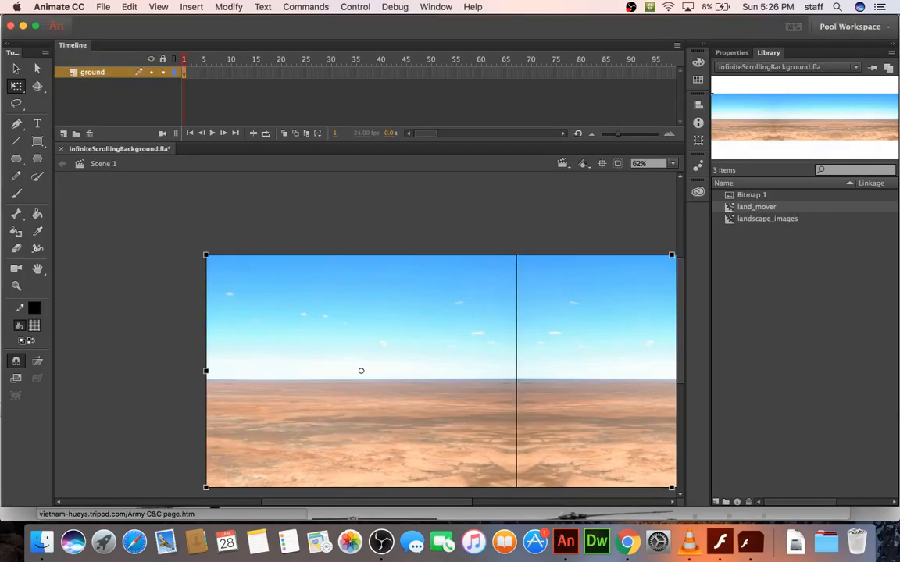
- Add a new layer above ground and name it "chopper"
click(64, 134)
double_click(93, 72)
text(coptor)
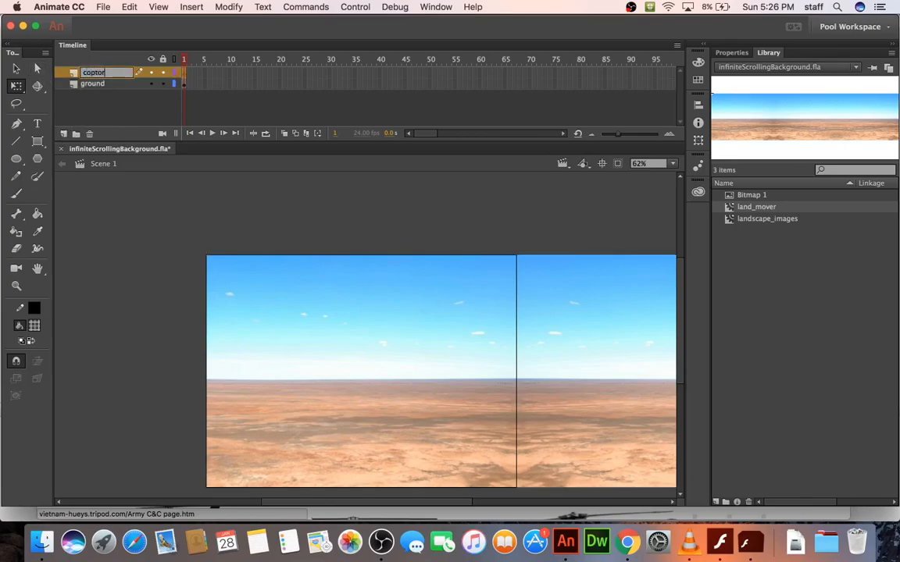
key(Return)
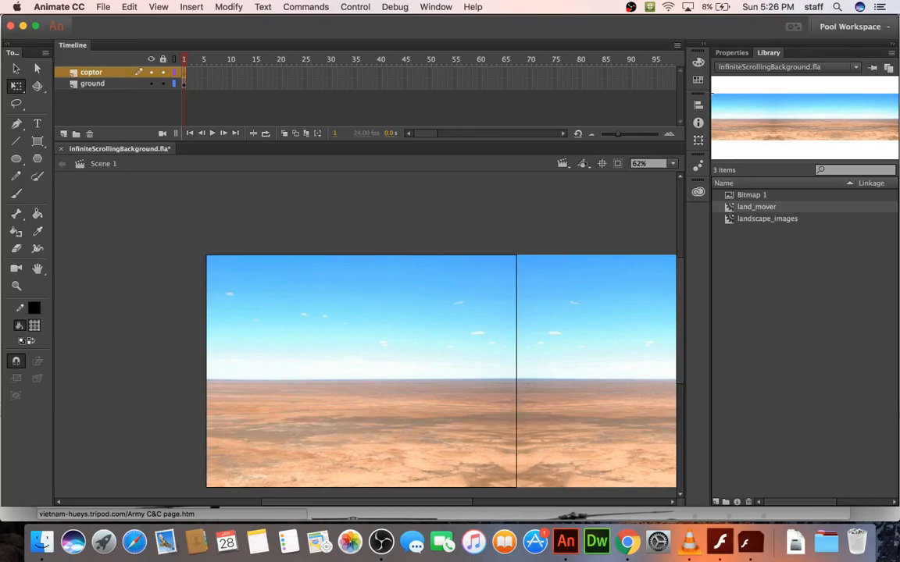
double_click(100, 72)
text(cho)
key(Return)
- Paste the helicopter image on the chopper layer, scale it to 50%, and position it over the landscape near the horizon
key(super+v)
drag(388, 331, 352, 343)
key(super+alt+s)
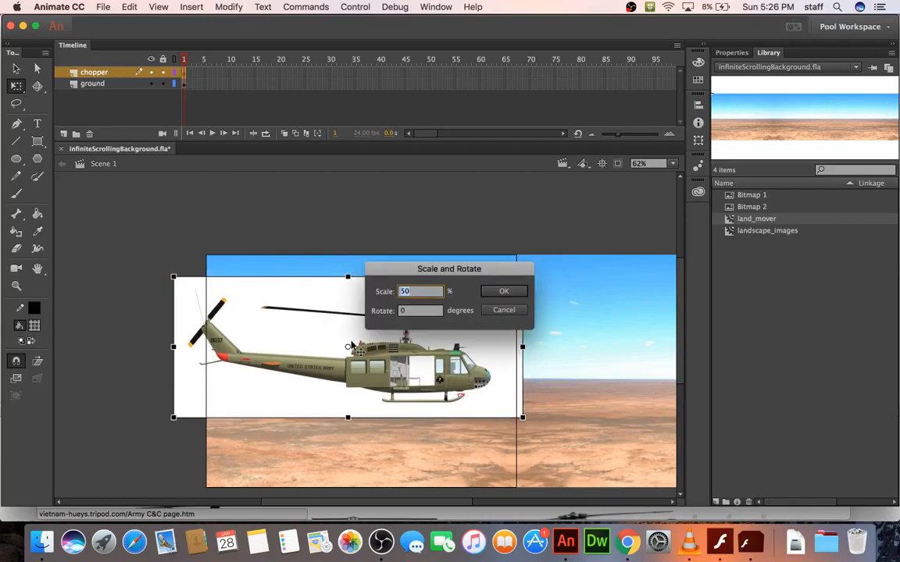
key(Return)
drag(351, 345, 351, 355)
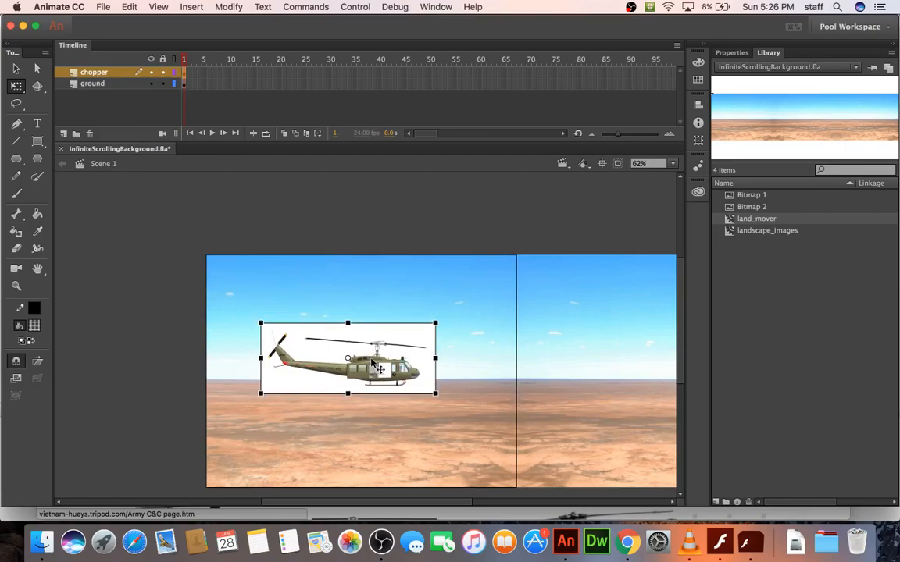
- Convert the helicopter image to a movie clip symbol named "chopper" and open the symbol for editing
key(F8)
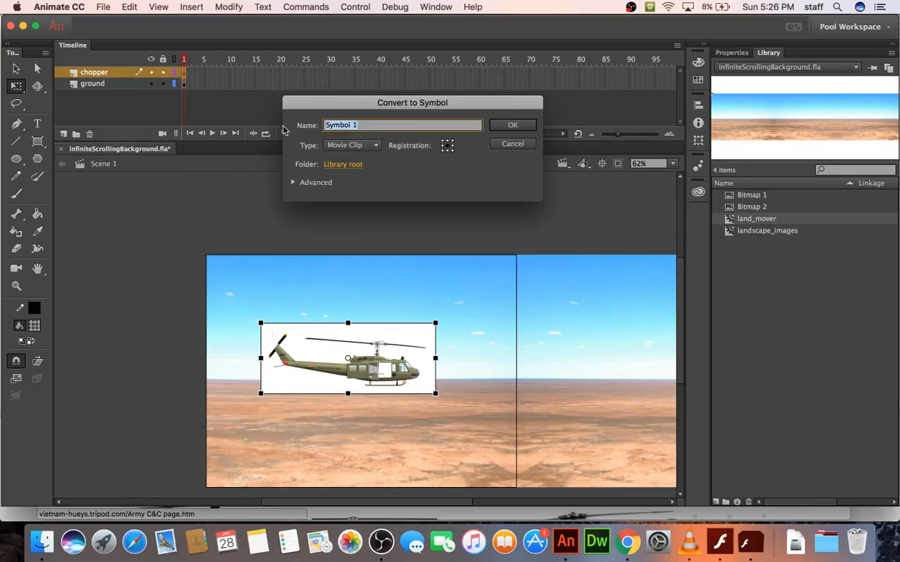
text(chopper)
key(Return)
double_click(332, 351)
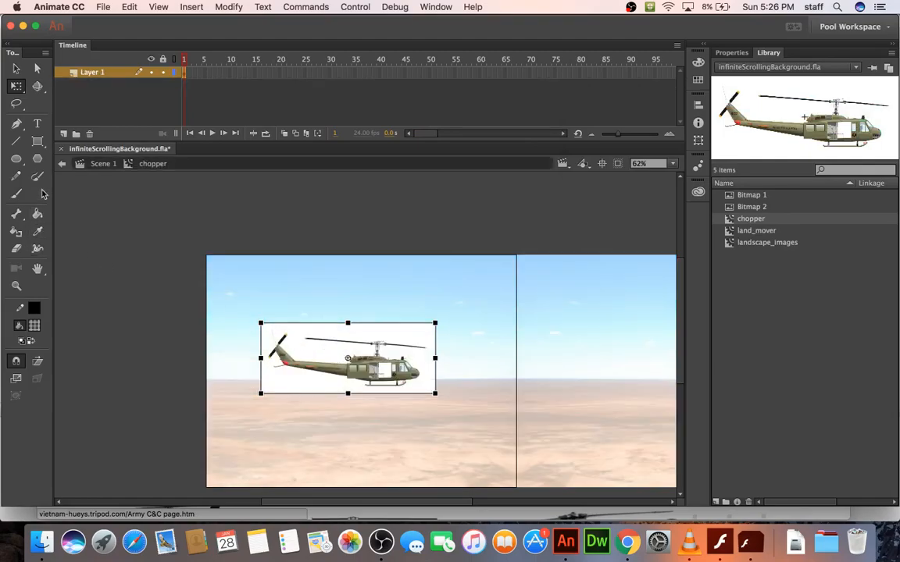
click(15, 286)
drag(277, 341, 428, 400)
click(24, 68)
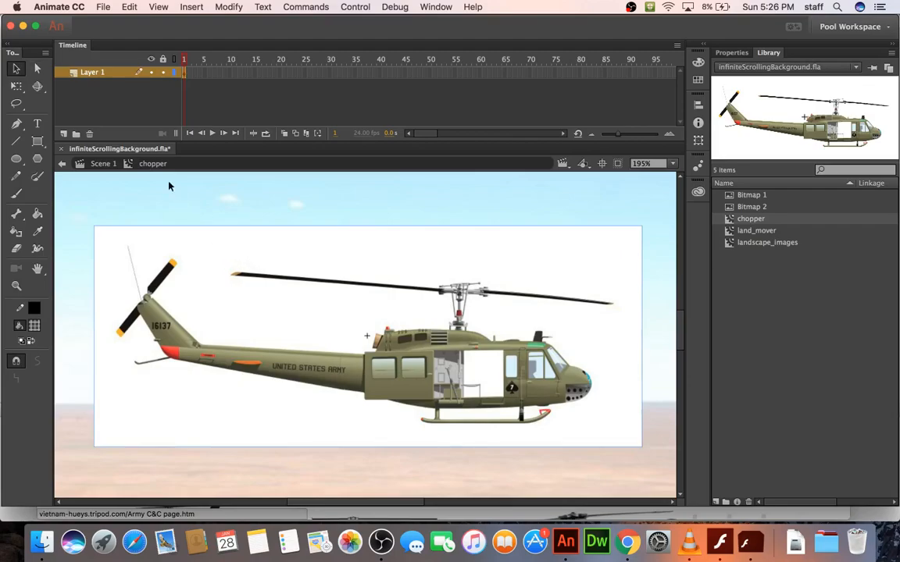
- Add a layer holding an in-place copy of the helicopter image, naming it "mask" and the original layer "image"
click(65, 134)
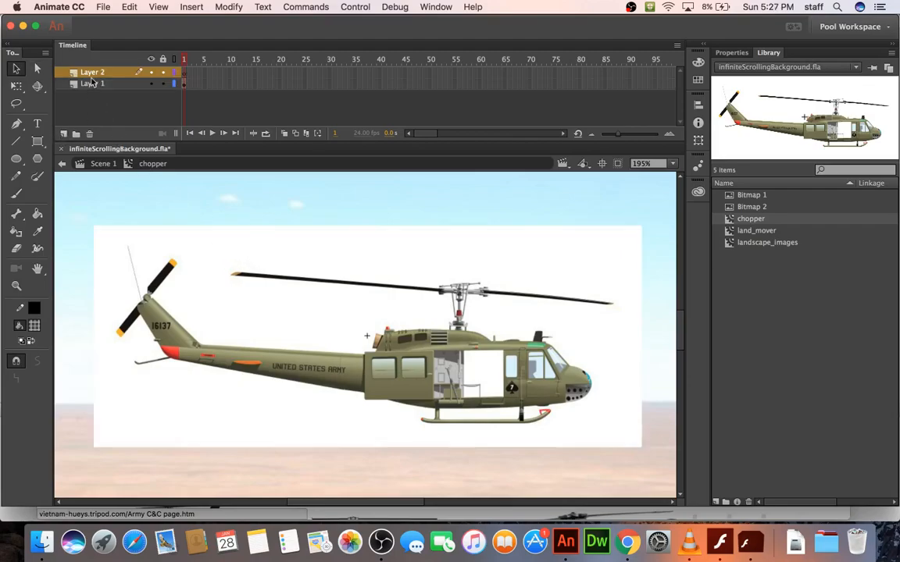
key(super+a)
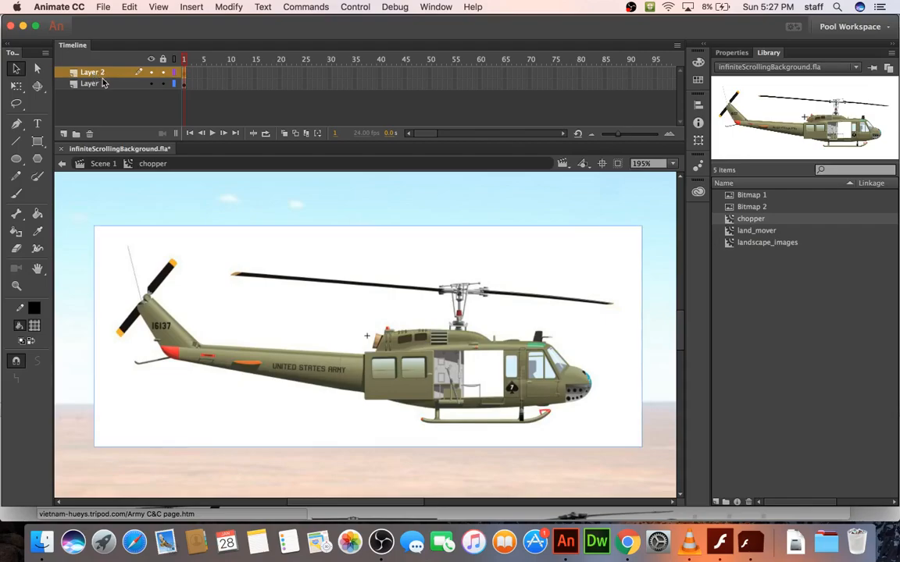
double_click(102, 83)
text(imam)
key(Return)
double_click(104, 72)
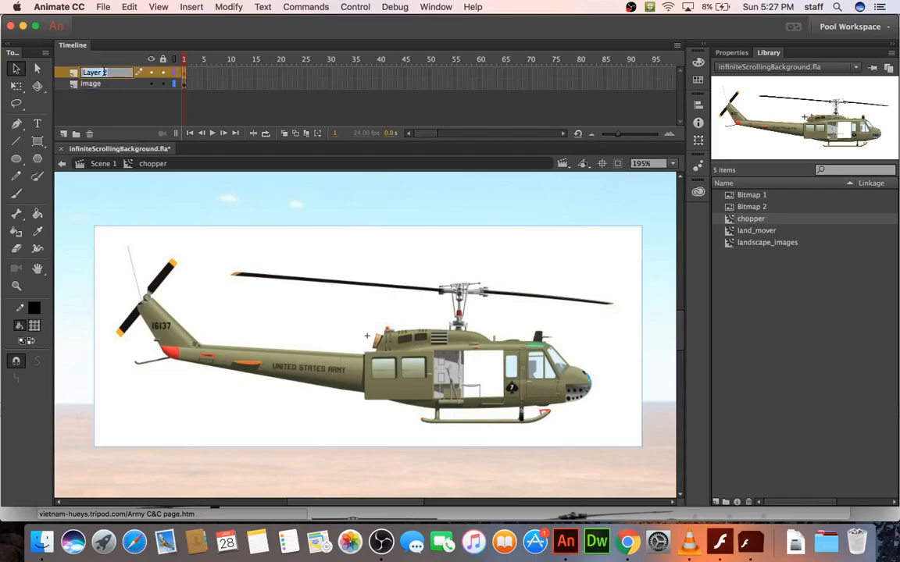
text(mask)
click(93, 82)
click(97, 71)
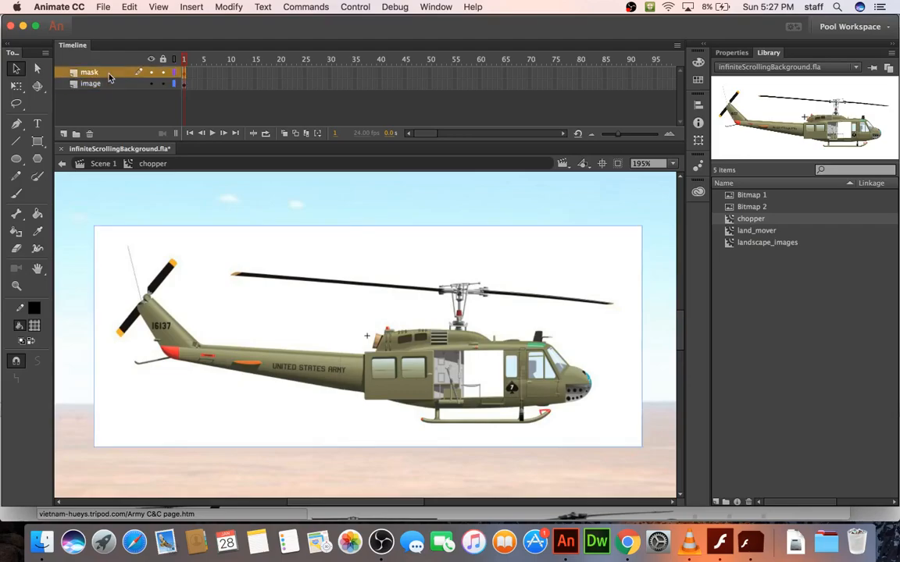
- Trace the bitmap on the mask layer with color threshold 100, minimum area 8 pixels, and normal corner threshold and curve fit
click(181, 8)
mouse_move(228, 6)
mouse_move(234, 83)
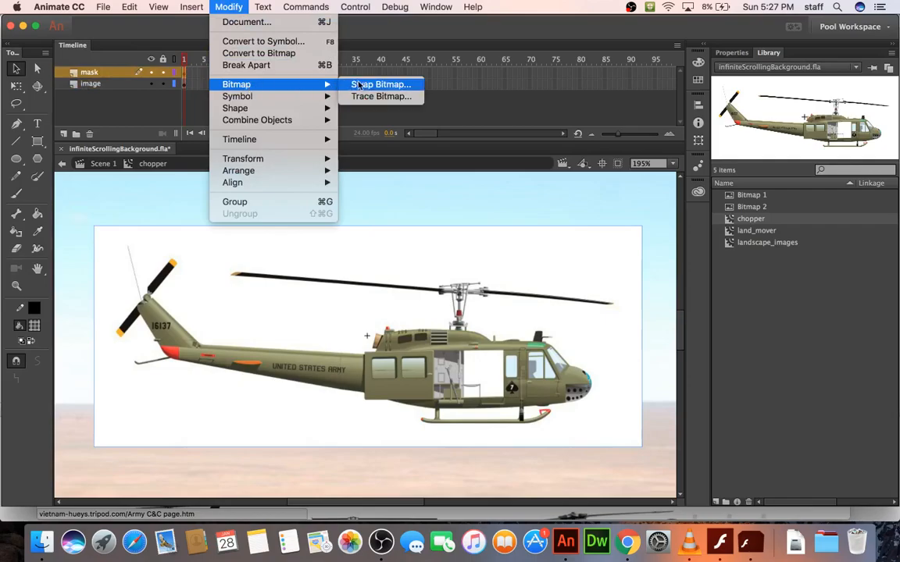
click(367, 96)
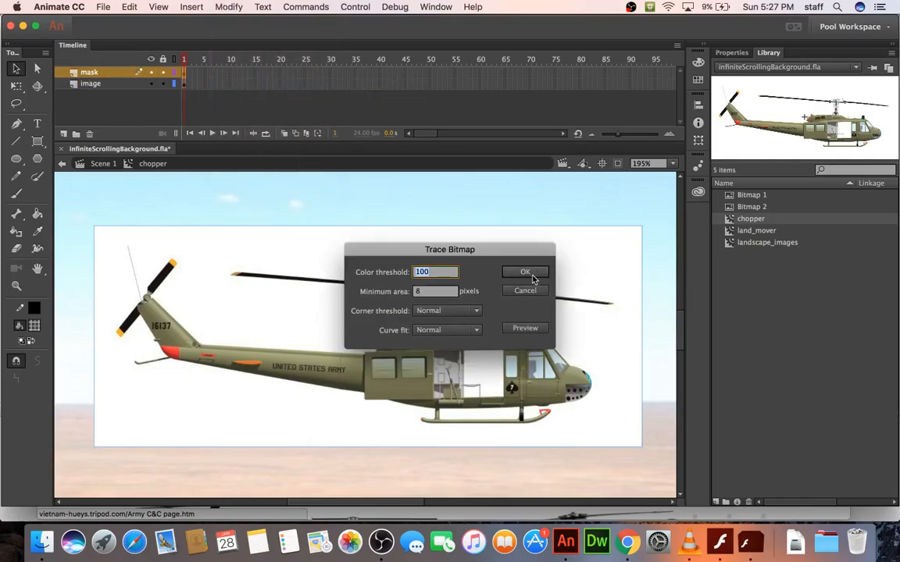
click(527, 273)
- Delete the white areas of the traced artwork around the helicopter, in the door opening and above the skids
click(463, 207)
click(468, 241)
key(BackSpace)
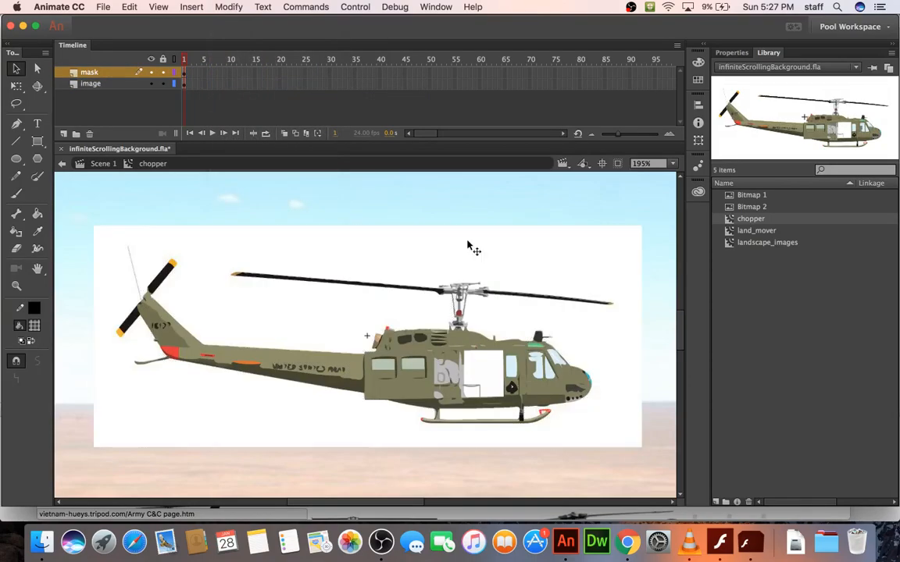
click(473, 393)
key(BackSpace)
click(475, 416)
key(BackSpace)
click(540, 423)
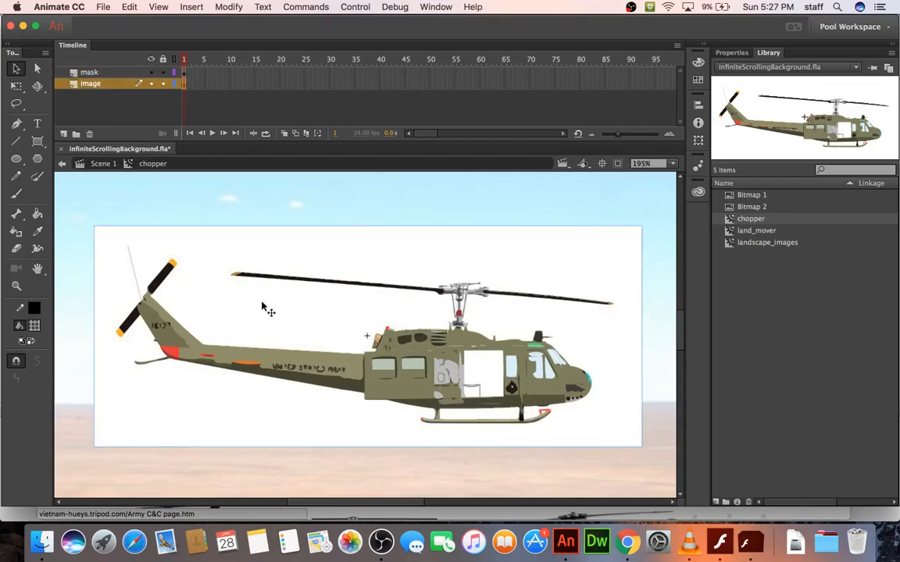
- Turn the mask layer into a mask over the image layer, and unlock the mask layer for editing
click(103, 73)
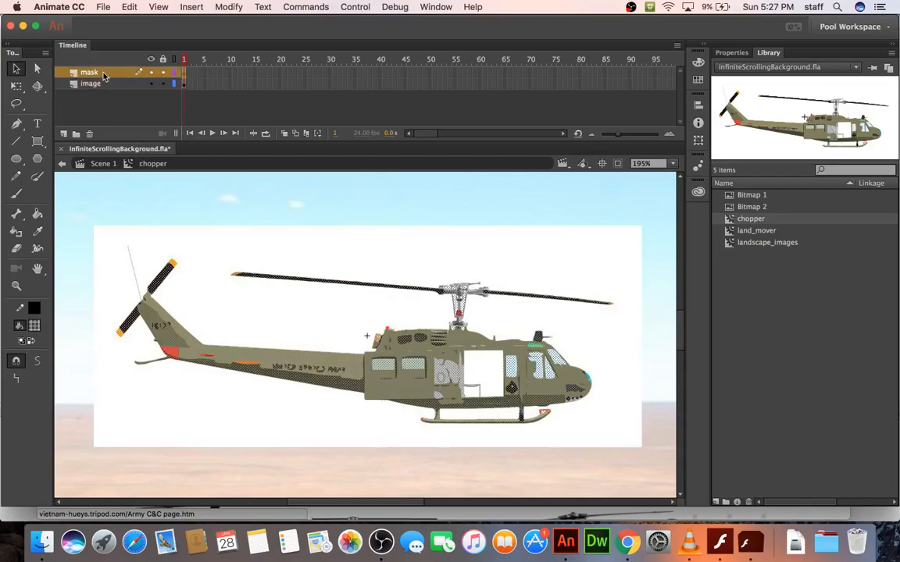
right_click(103, 72)
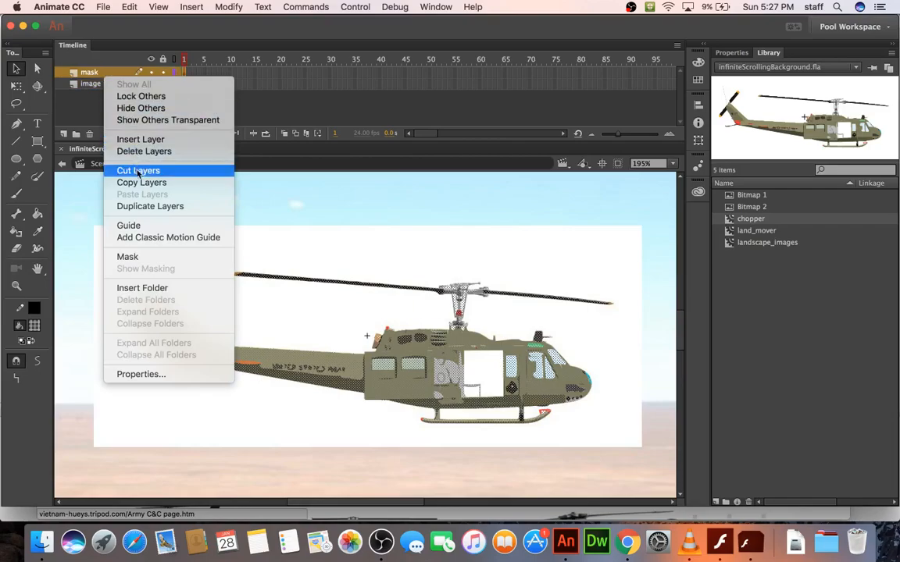
click(131, 257)
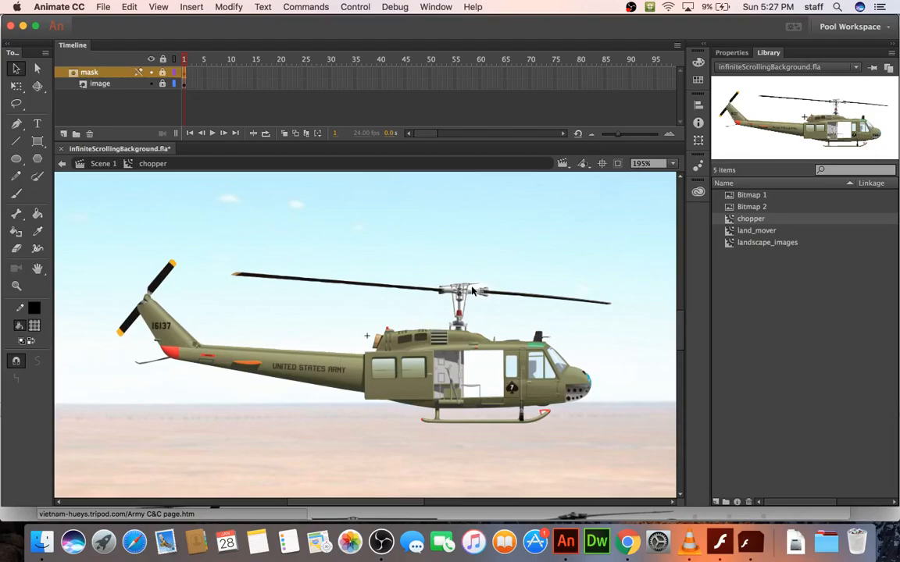
click(161, 73)
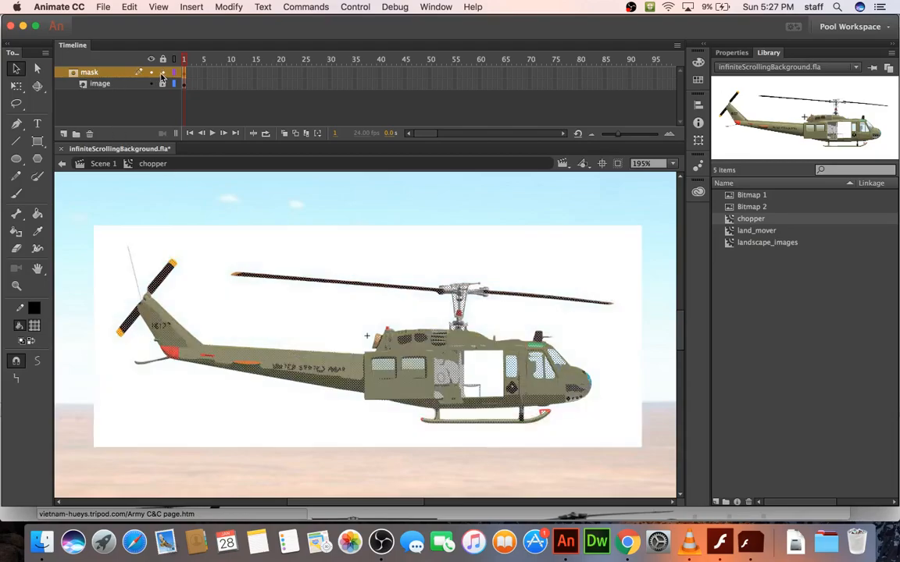
- Examine the cut-out helicopter against the landscape in Scene 1 and reopen the chopper symbol for editing
double_click(477, 288)
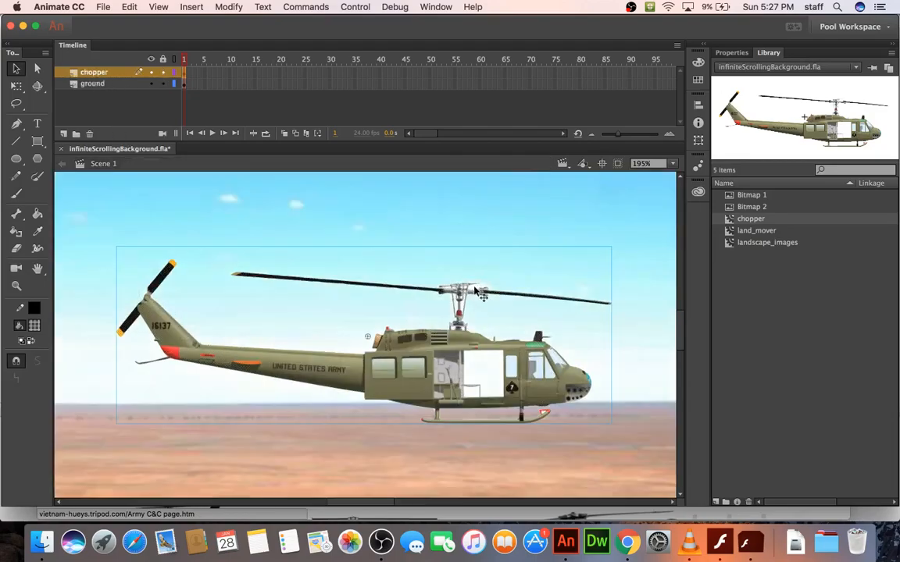
click(469, 271)
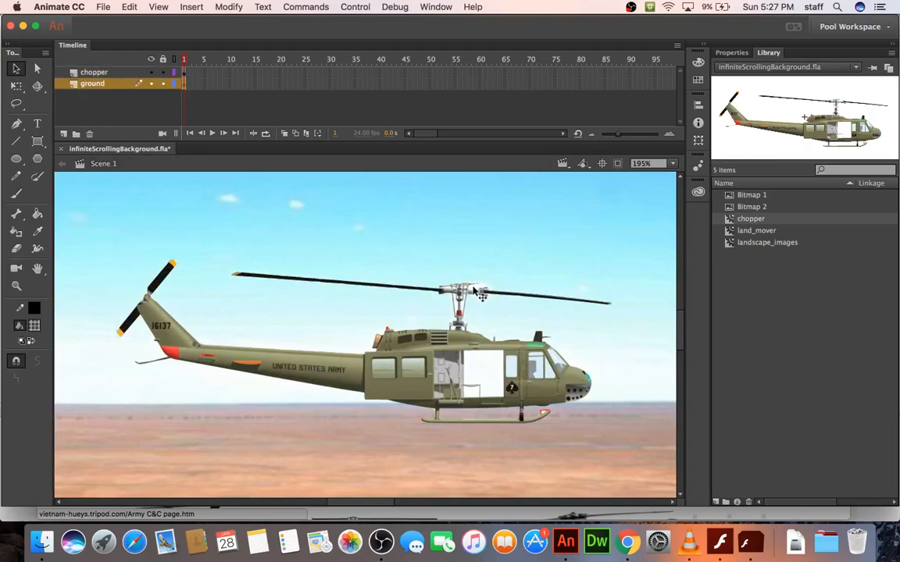
click(474, 290)
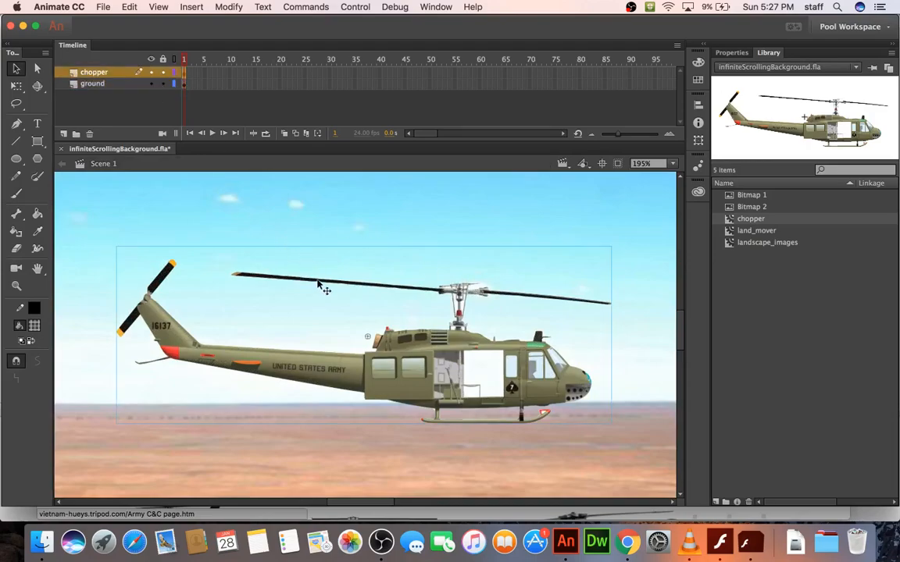
double_click(289, 336)
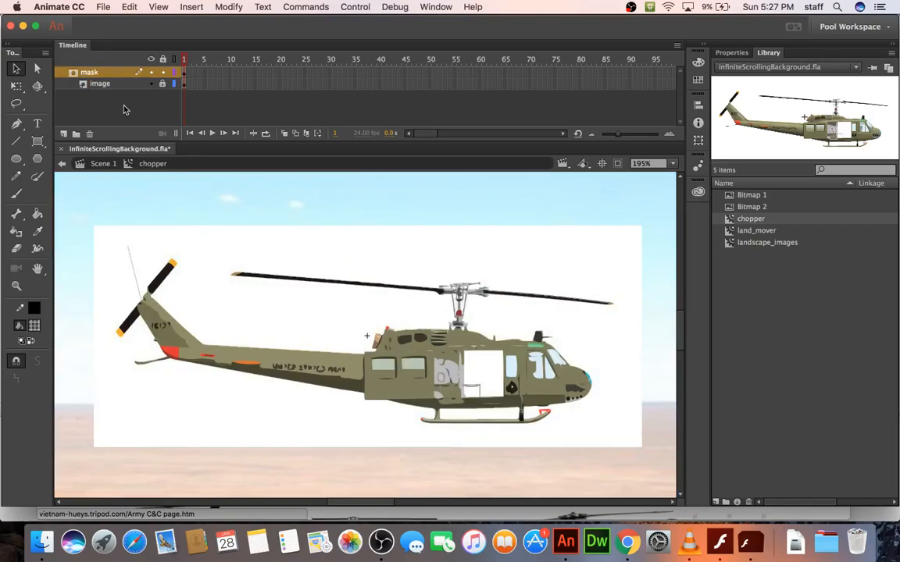
- Fill the whole traced helicopter shape on the mask layer with solid red (#FF0000)
click(112, 75)
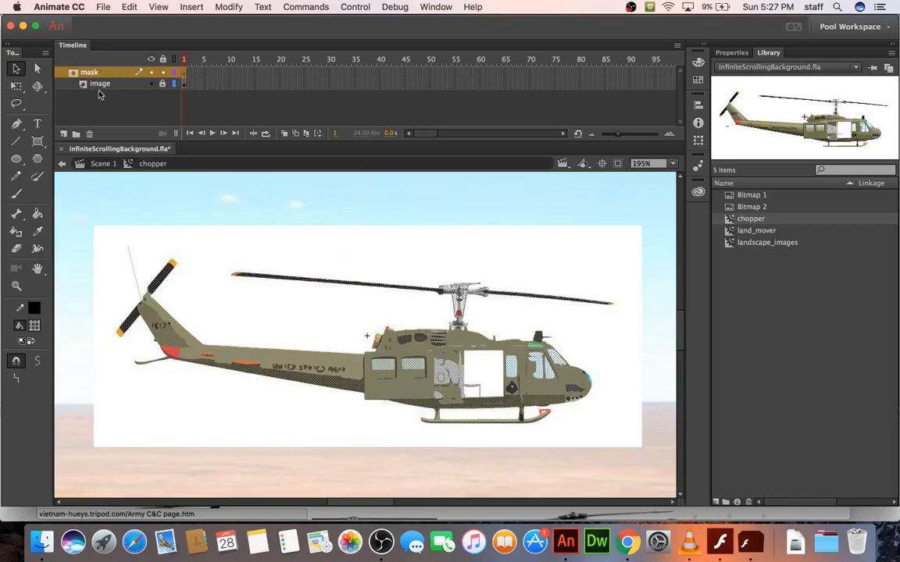
click(33, 325)
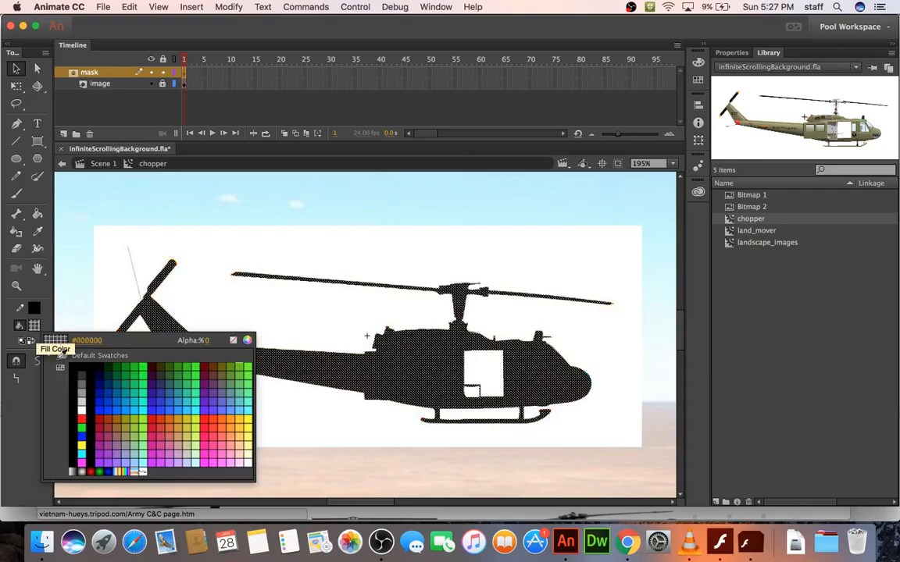
click(82, 420)
click(34, 325)
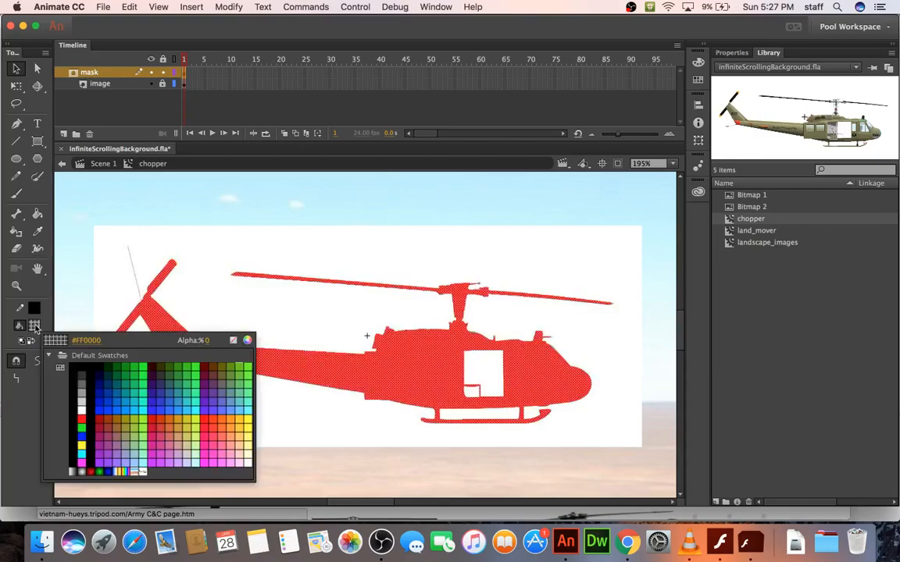
click(206, 341)
key(Return)
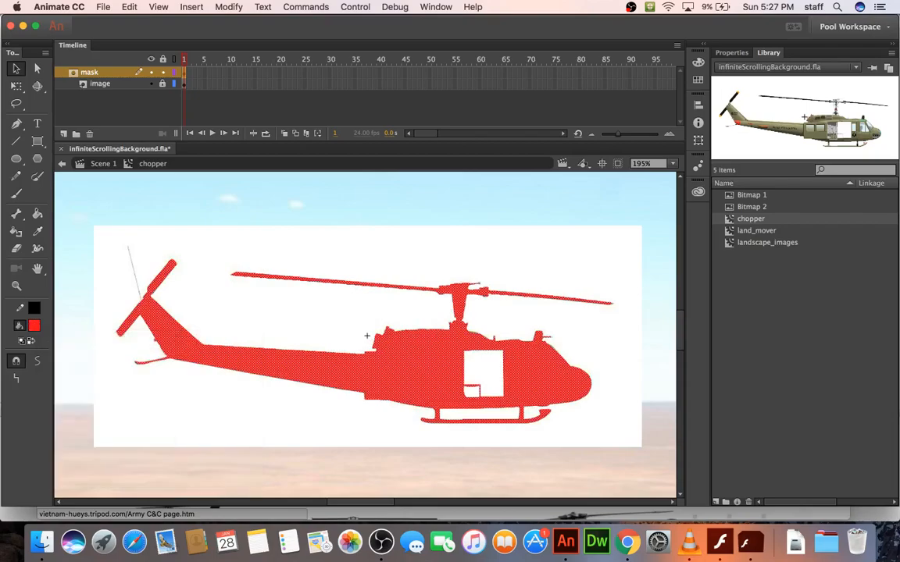
click(275, 197)
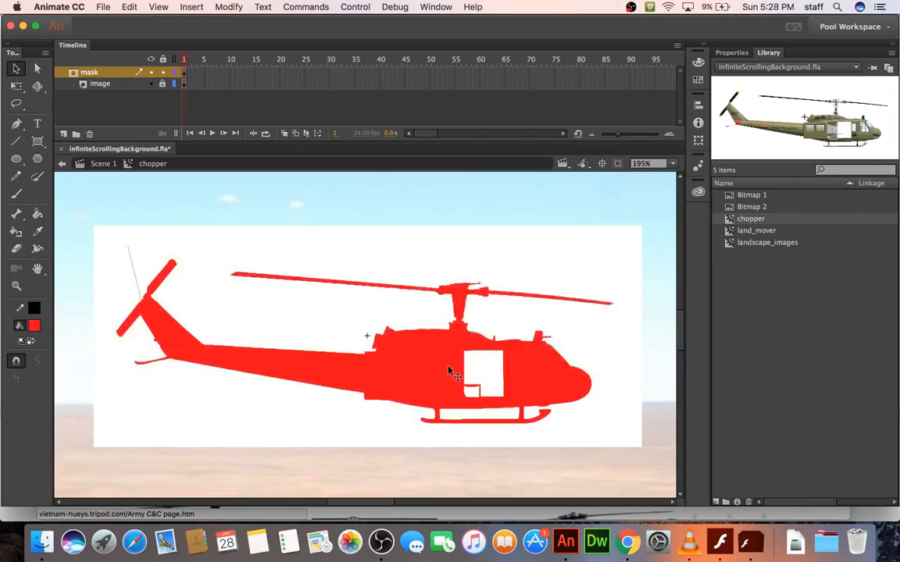
- Toggle the mask layer's lock to compare the masking, and test the movie with the helicopter over the scrolling landscape
click(163, 72)
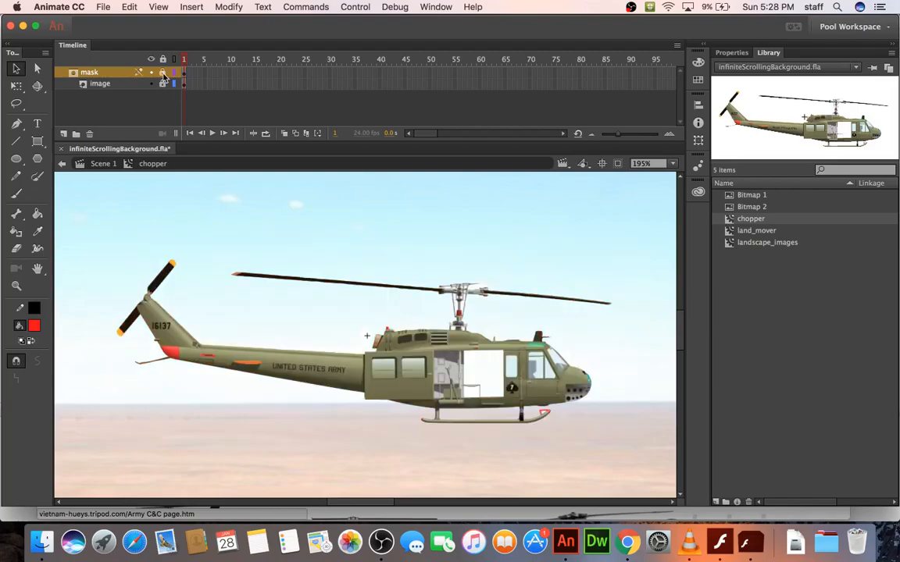
click(163, 72)
click(163, 72)
click(162, 72)
click(163, 72)
key(super+Return)
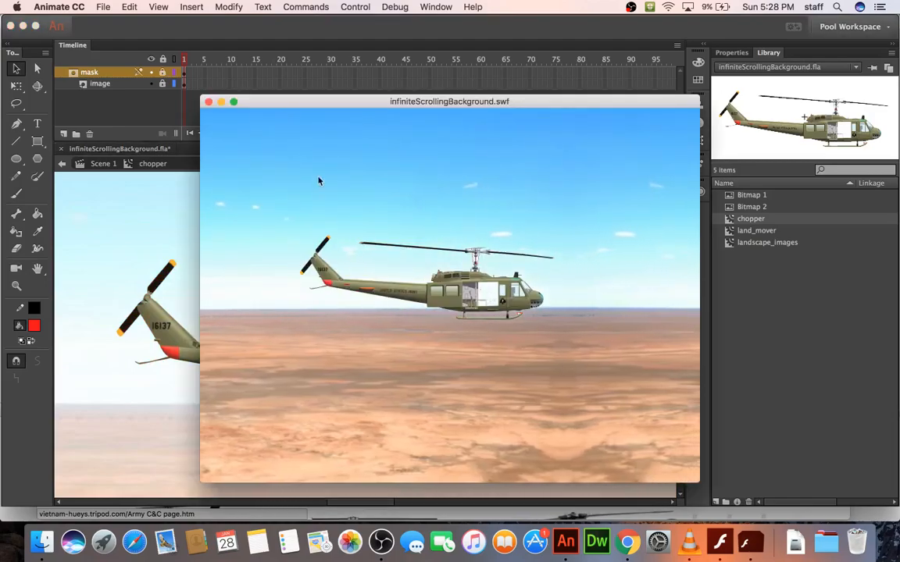
click(209, 102)
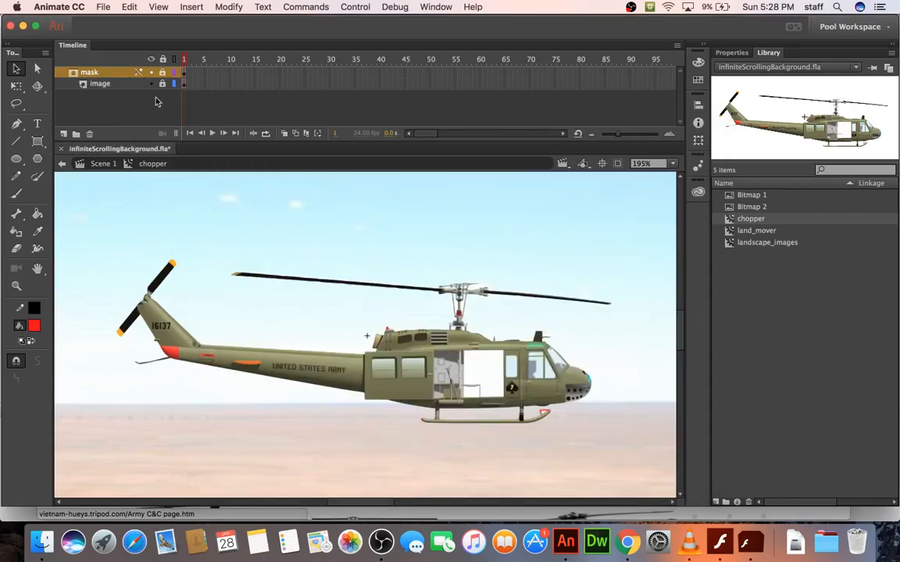
- Unlock the mask layer, insert a blank keyframe at its frame 2, and extend the image layer to frame 2
click(163, 72)
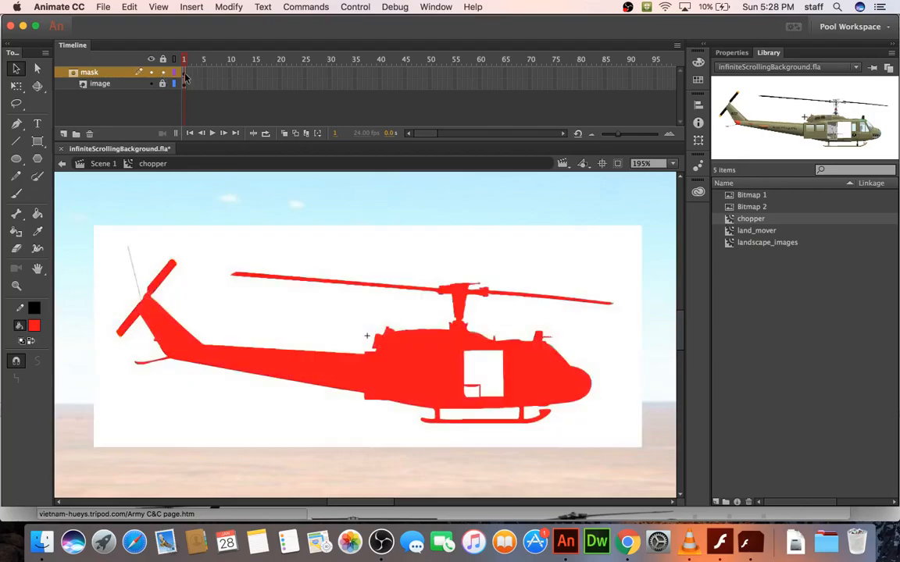
click(185, 74)
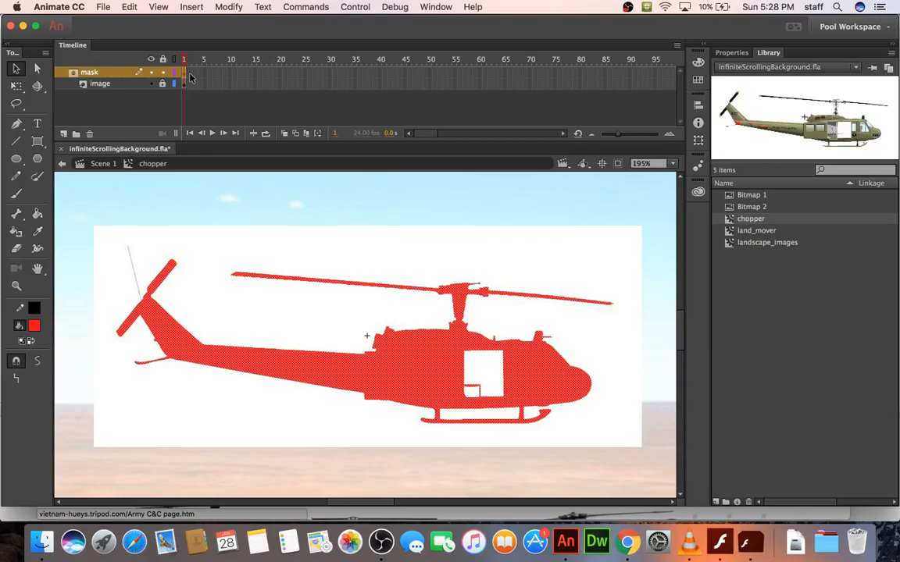
click(189, 76)
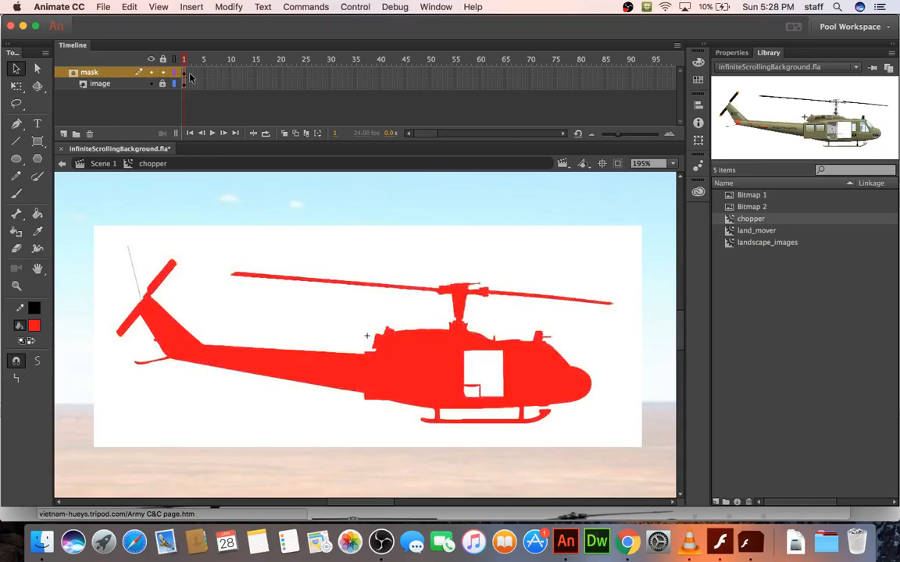
click(189, 76)
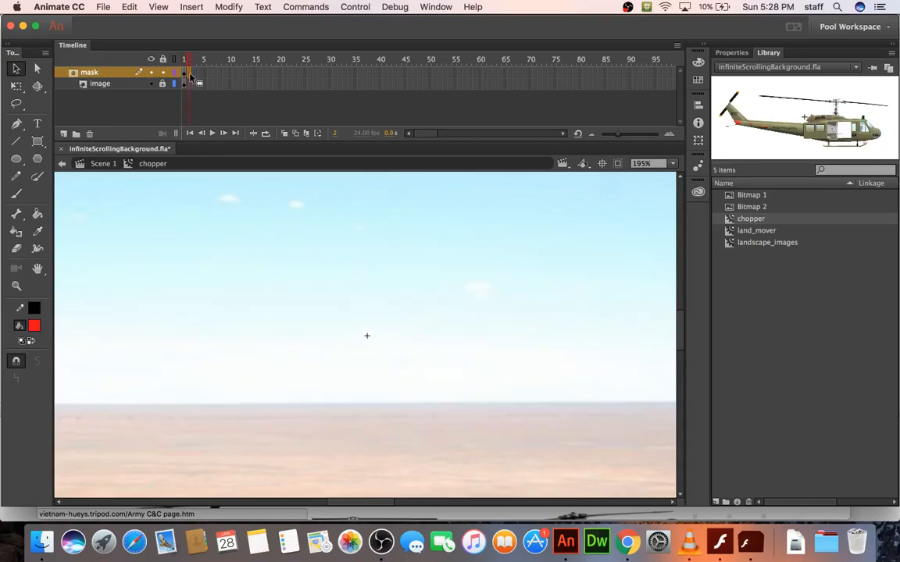
click(189, 84)
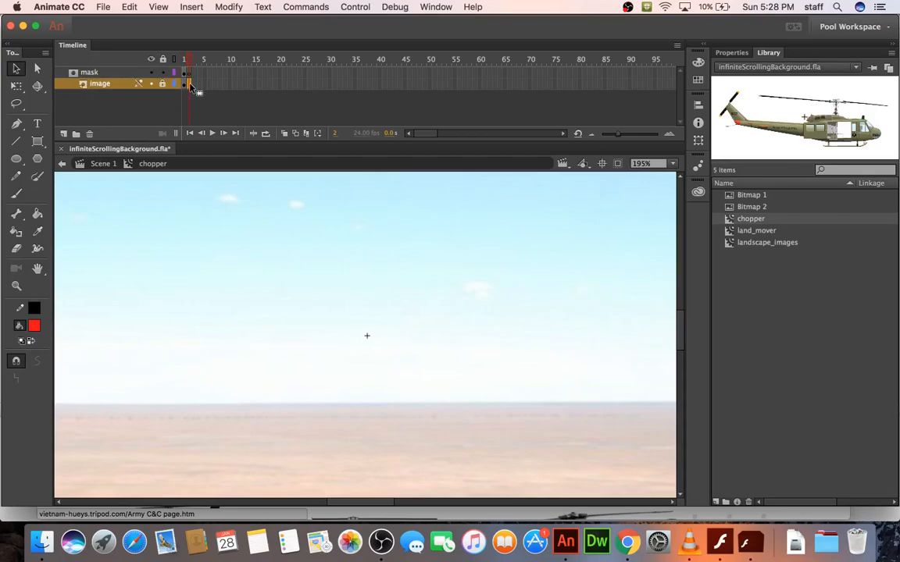
key(F5)
- Compare the mask's first two frames and remove frame 2 from the mask and image layers
click(189, 73)
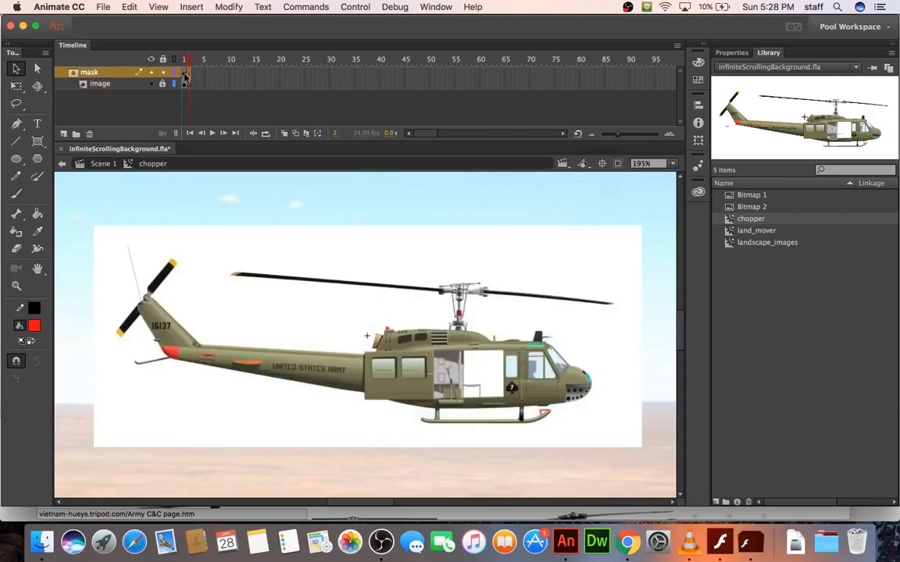
click(184, 75)
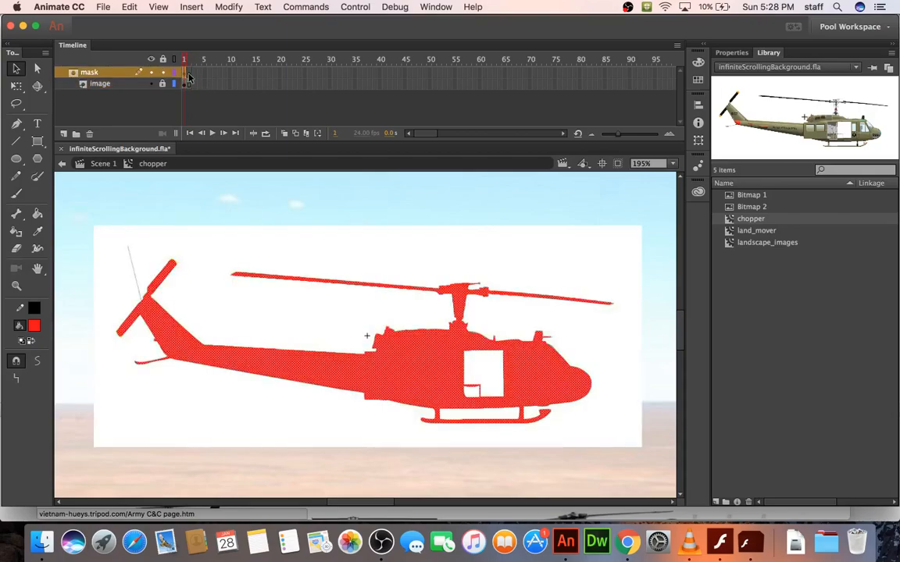
click(189, 75)
right_click(189, 84)
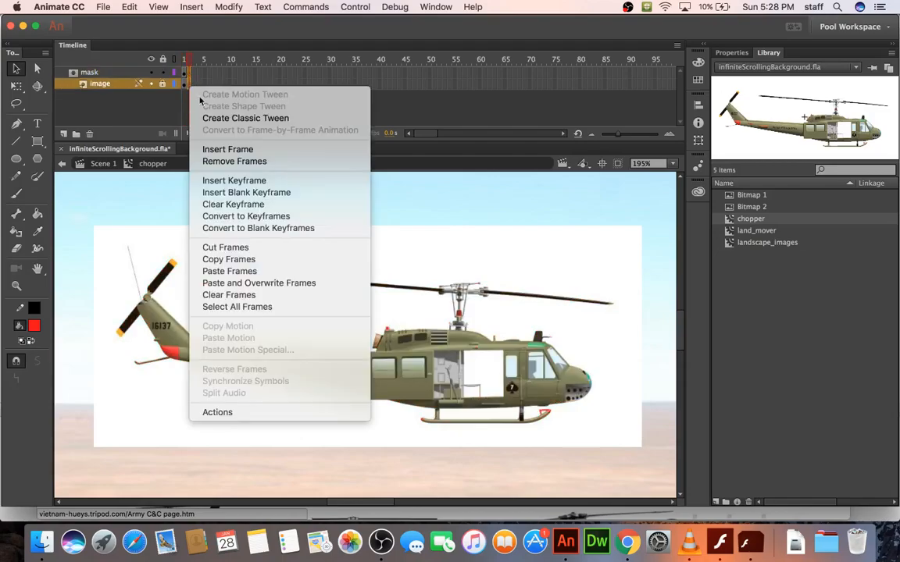
click(201, 161)
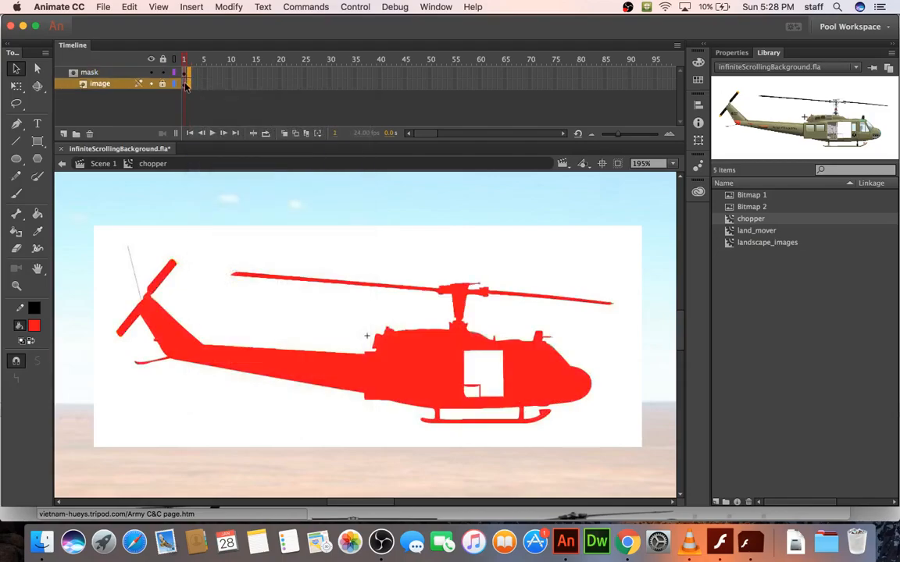
- Insert a keyframe at frame 2 of the mask layer that duplicates the red helicopter shape
click(183, 72)
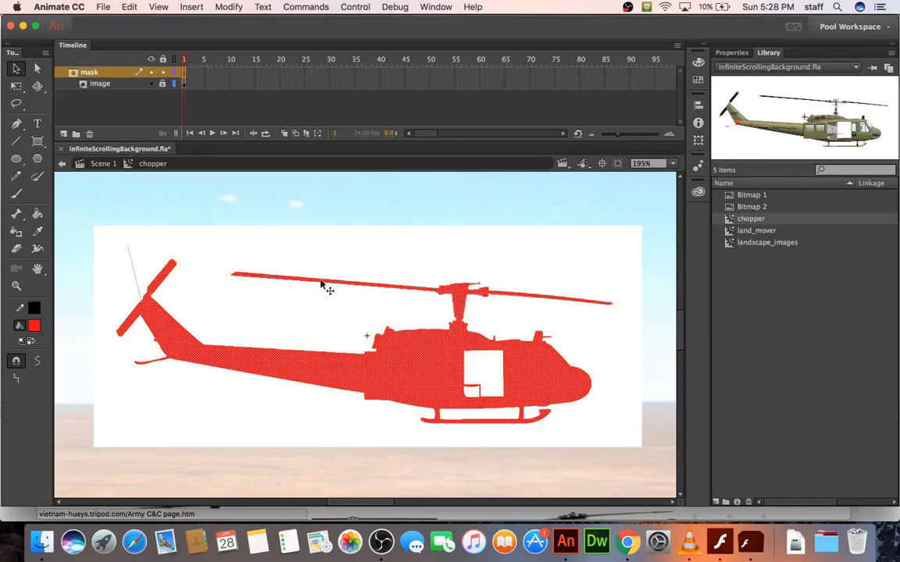
click(188, 77)
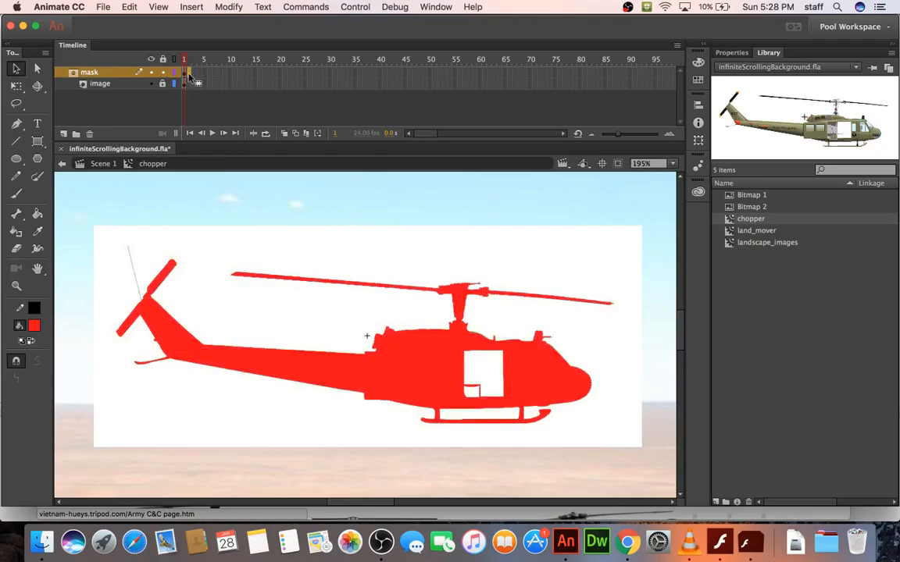
click(188, 74)
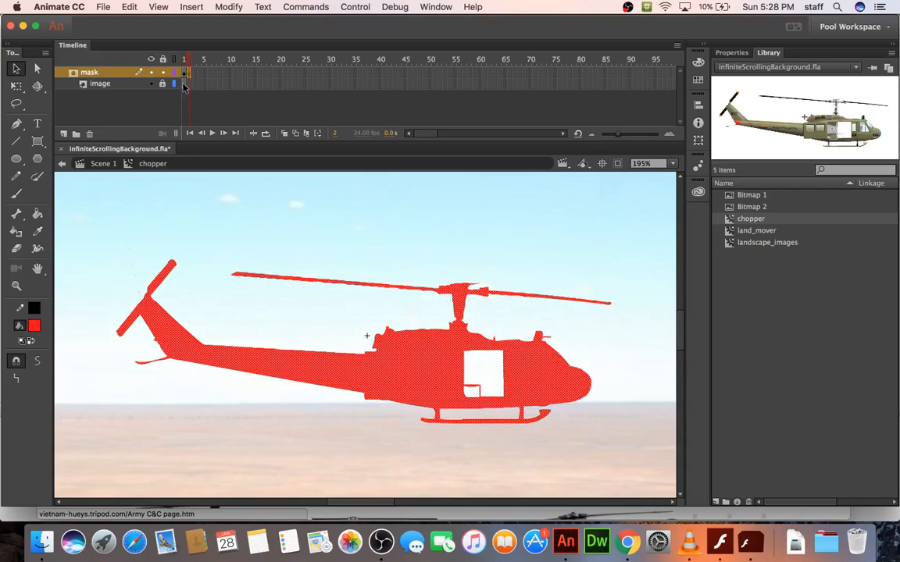
- With the mask layer hidden and the image layer unlocked, extend the helicopter image to frame 2
click(185, 86)
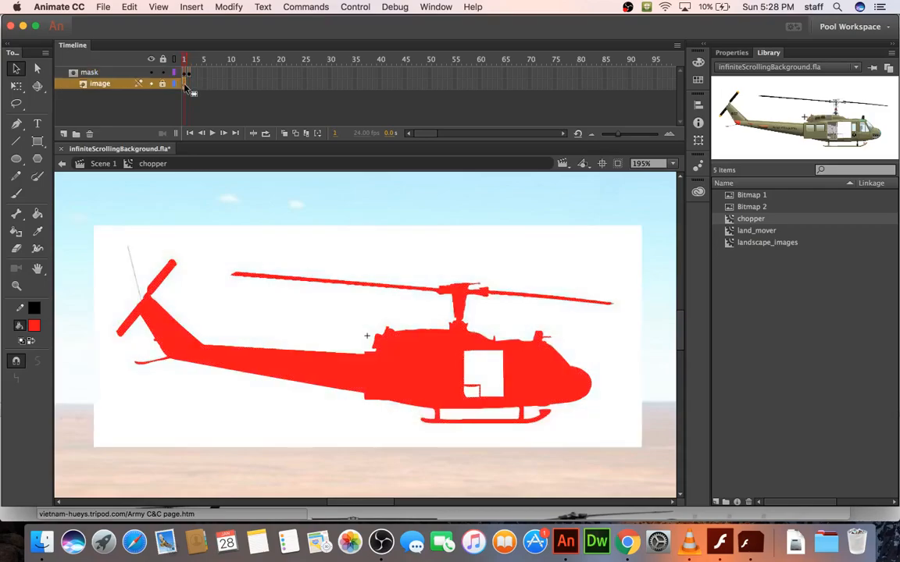
click(189, 86)
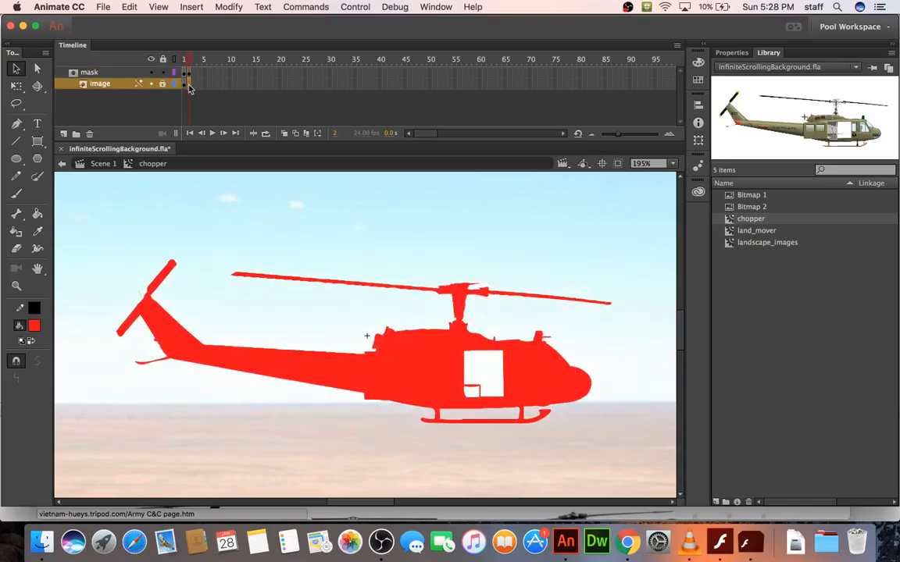
click(151, 72)
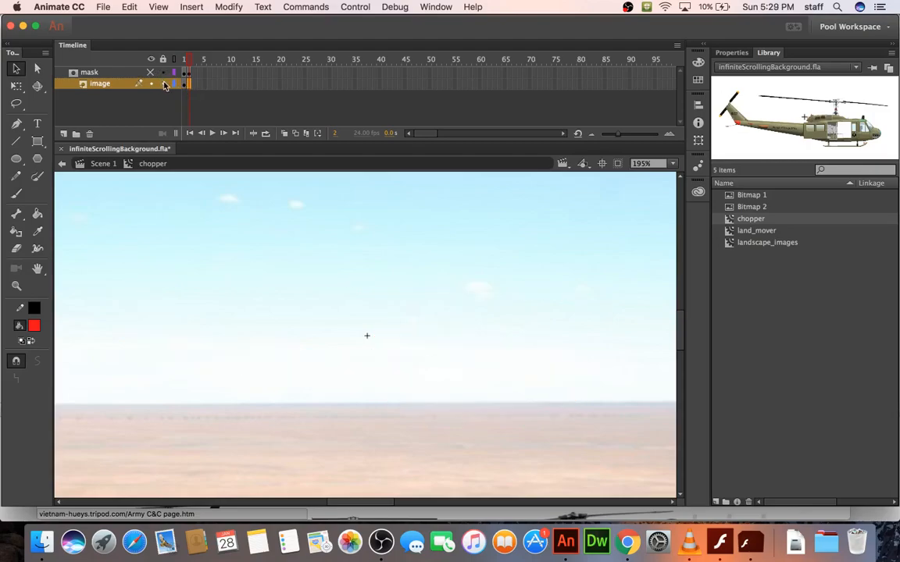
click(163, 84)
click(185, 85)
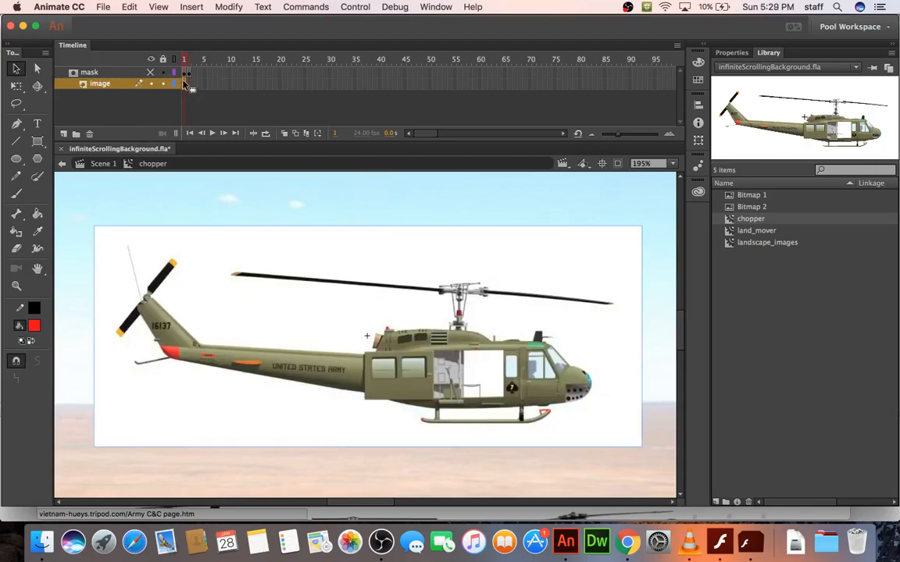
click(189, 85)
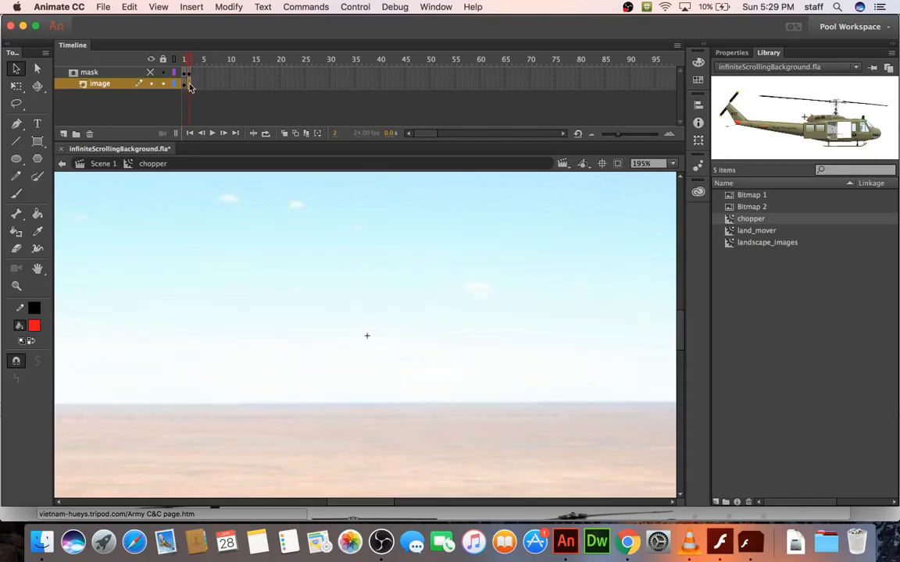
key(F5)
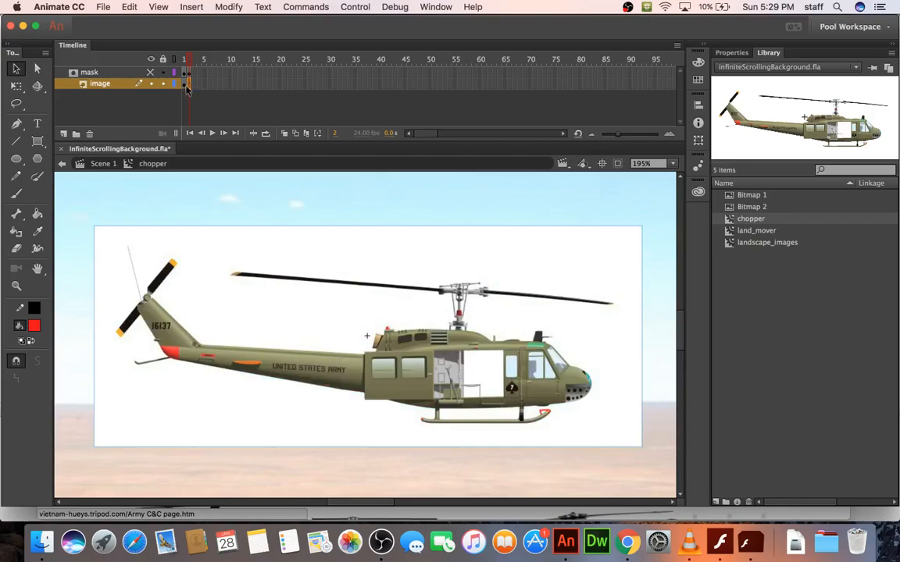
- Show the mask layer again and delete both main rotor blades from the red shape at frame 2
click(151, 72)
click(188, 73)
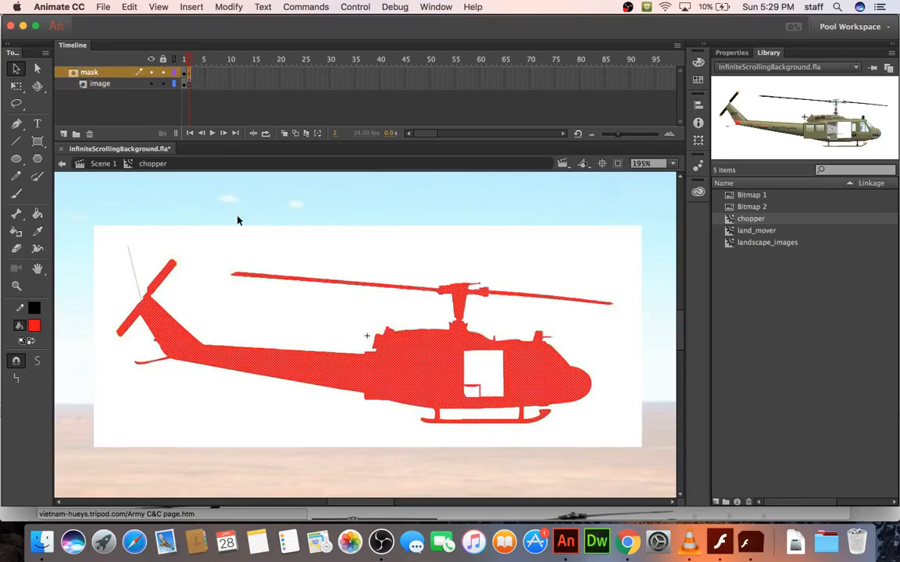
click(216, 254)
drag(221, 272, 438, 307)
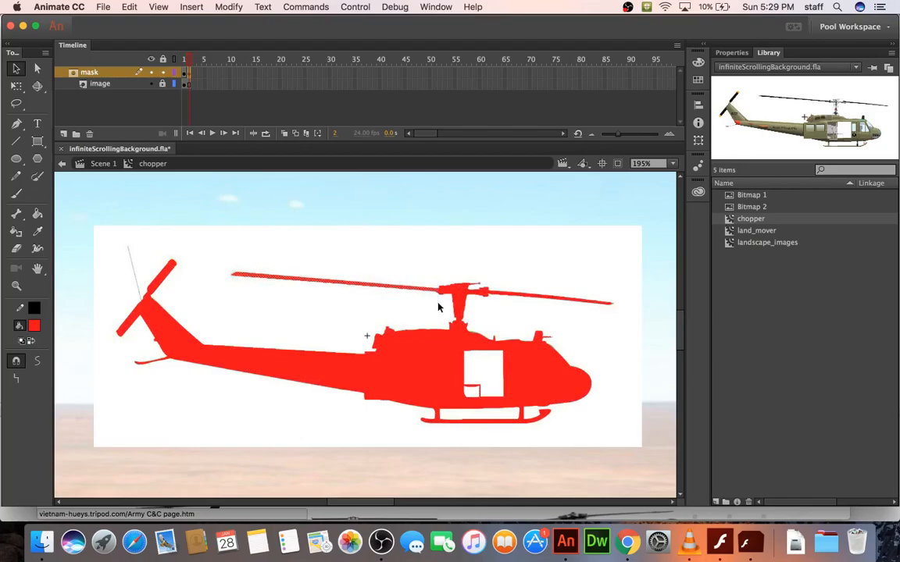
key(Delete)
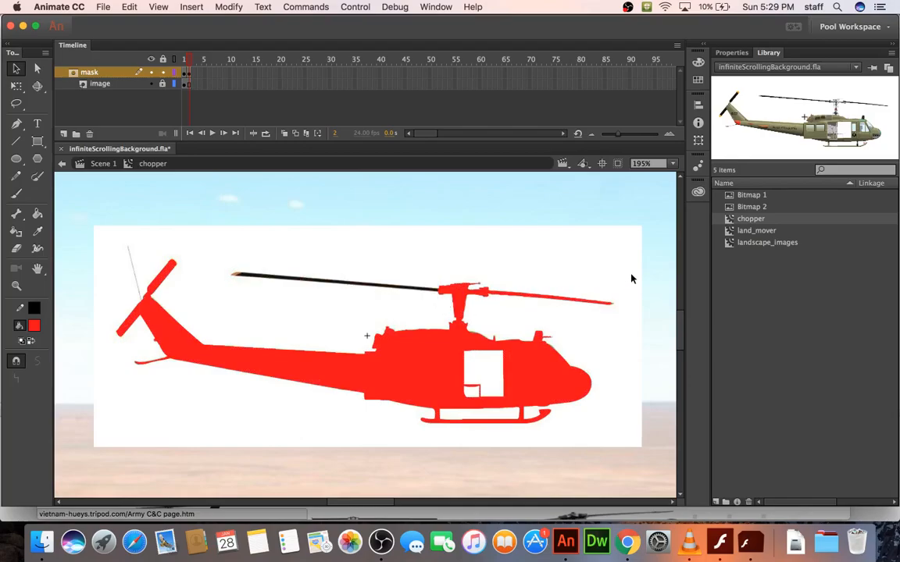
drag(633, 274, 492, 313)
key(Delete)
- Lock the mask layer and test the movie to check the main rotor animation
click(163, 72)
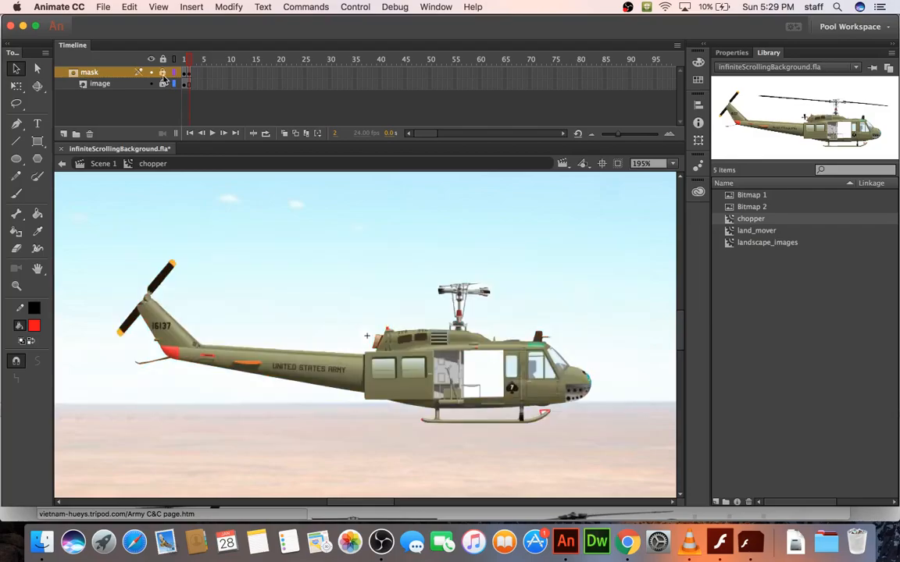
key(super+Return)
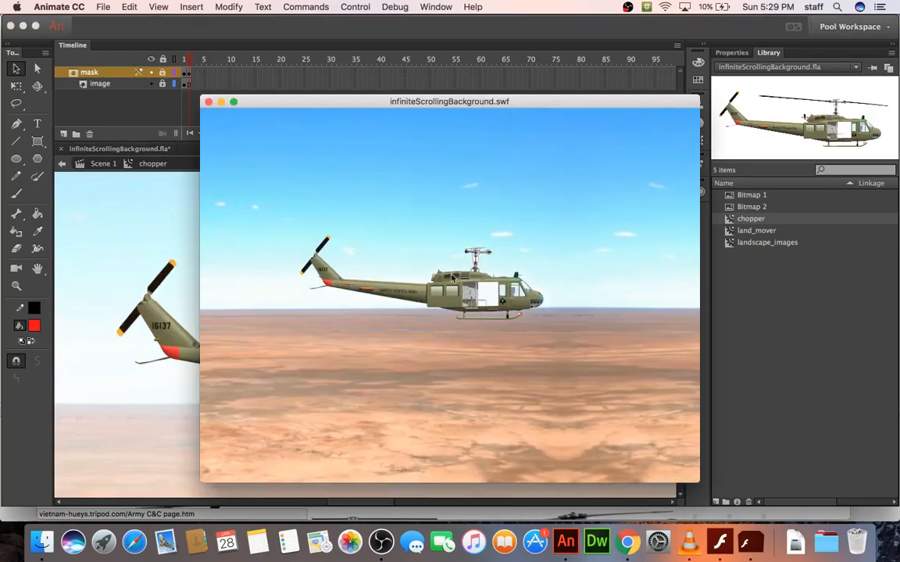
click(209, 101)
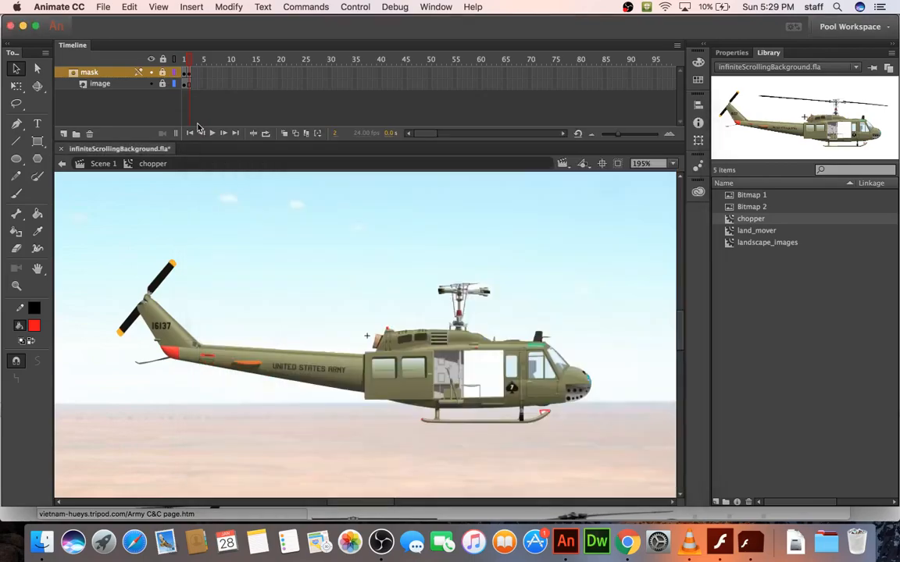
- Unlock the mask layer, lasso and delete both tail rotor blades at frame 2, and test the movie
click(162, 72)
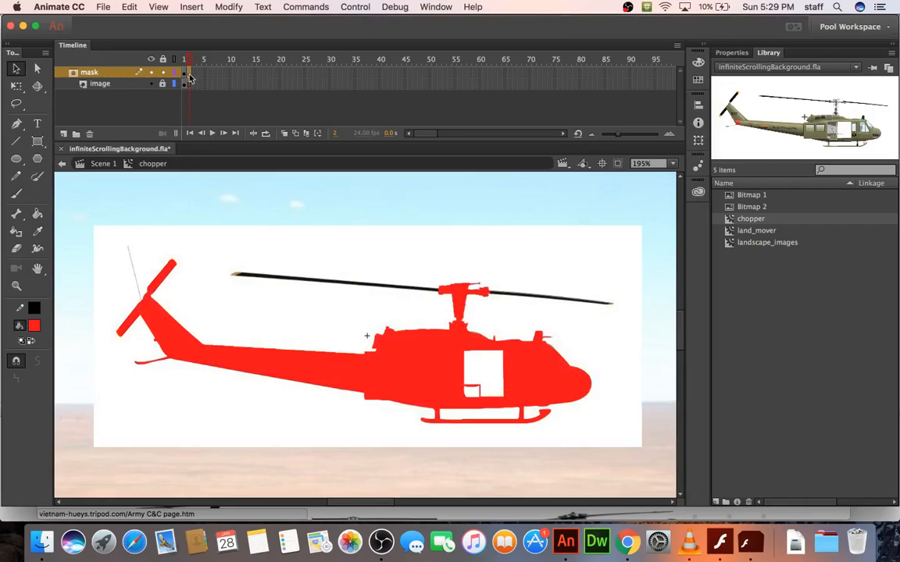
click(186, 73)
click(174, 209)
click(15, 103)
mouse_move(169, 250)
mouse_down()
mouse_move(145, 291)
mouse_move(156, 299)
mouse_move(178, 289)
mouse_move(199, 259)
mouse_up()
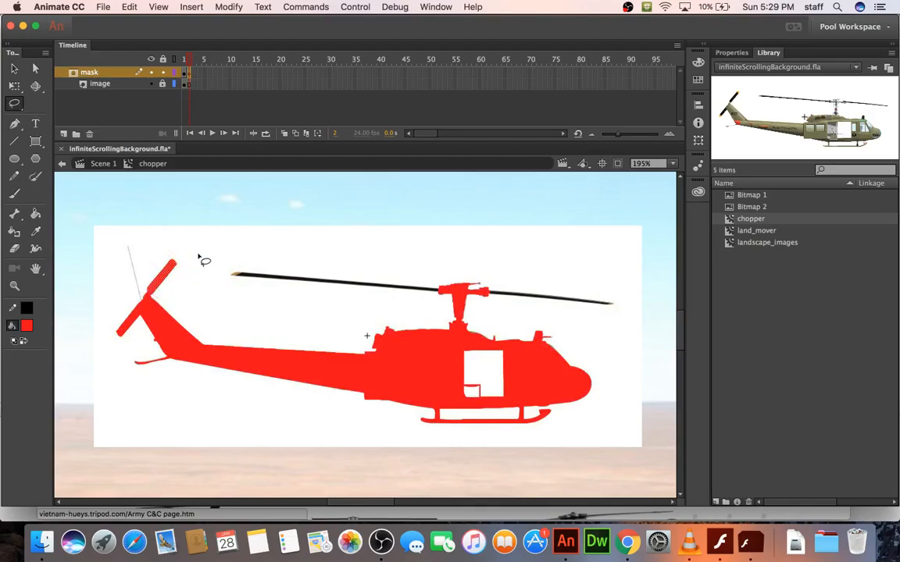
key(Delete)
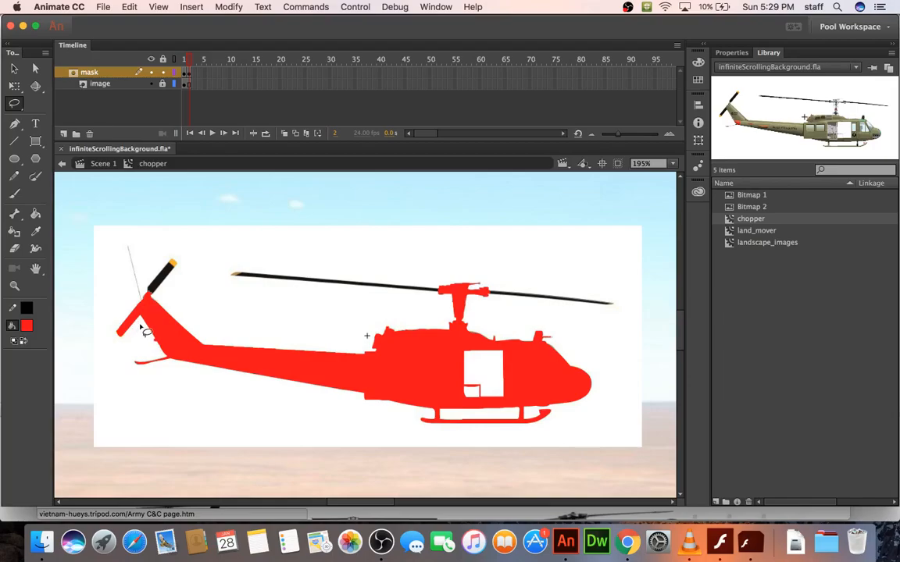
mouse_move(141, 326)
mouse_down()
mouse_move(137, 306)
mouse_move(121, 304)
mouse_move(108, 322)
mouse_move(114, 349)
mouse_move(134, 338)
mouse_up()
key(Delete)
key(super+Return)
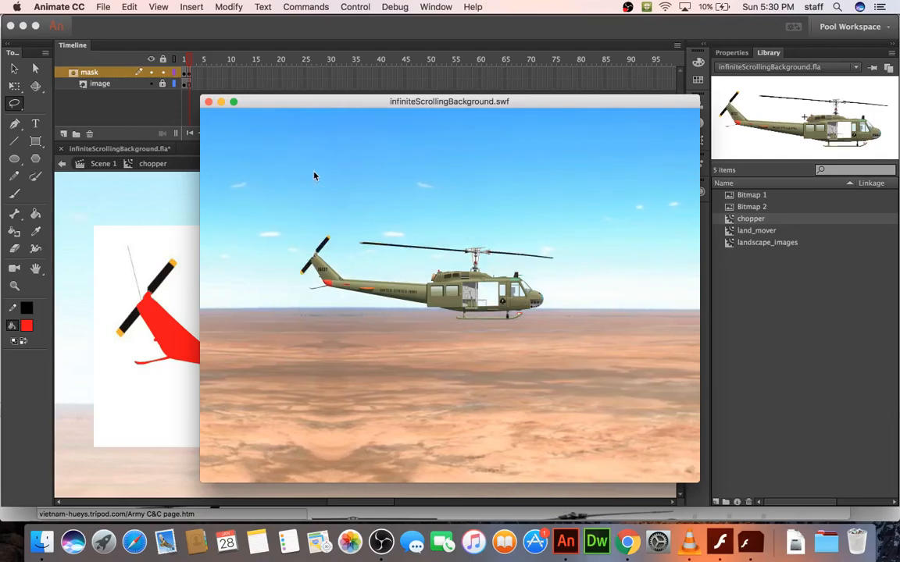
click(208, 104)
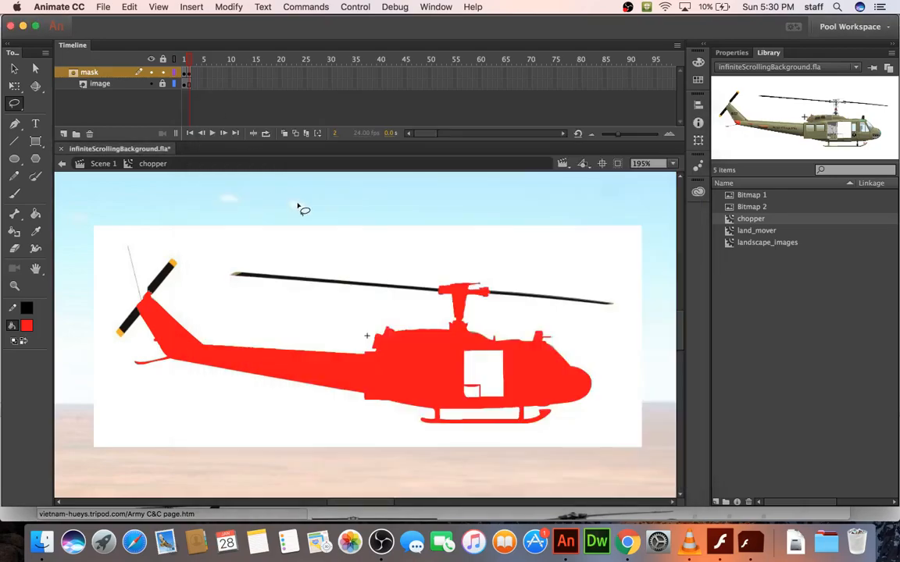
- In Scene 1, move the helicopter partly off the stage's left edge and insert a keyframe at frame 90 of the chopper layer
click(100, 166)
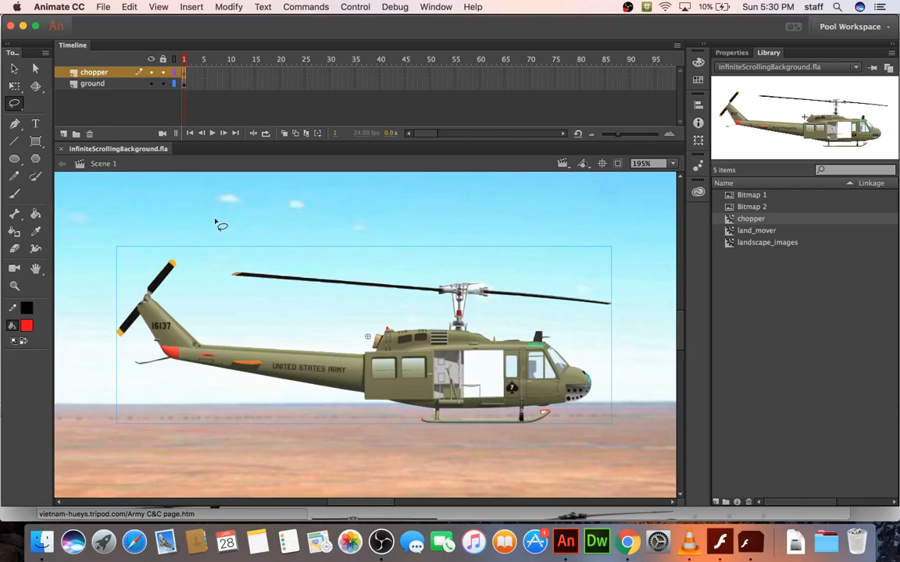
key(super+2)
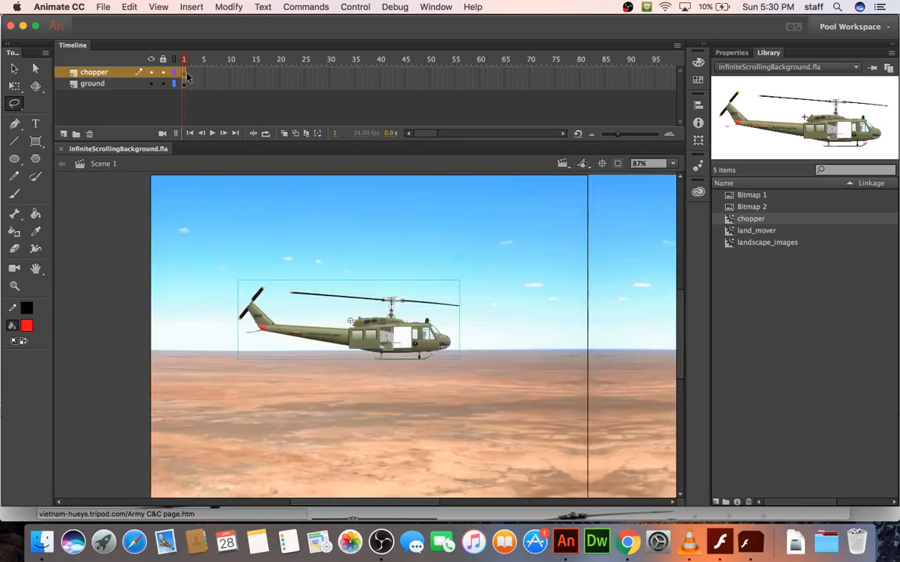
drag(331, 342, 173, 338)
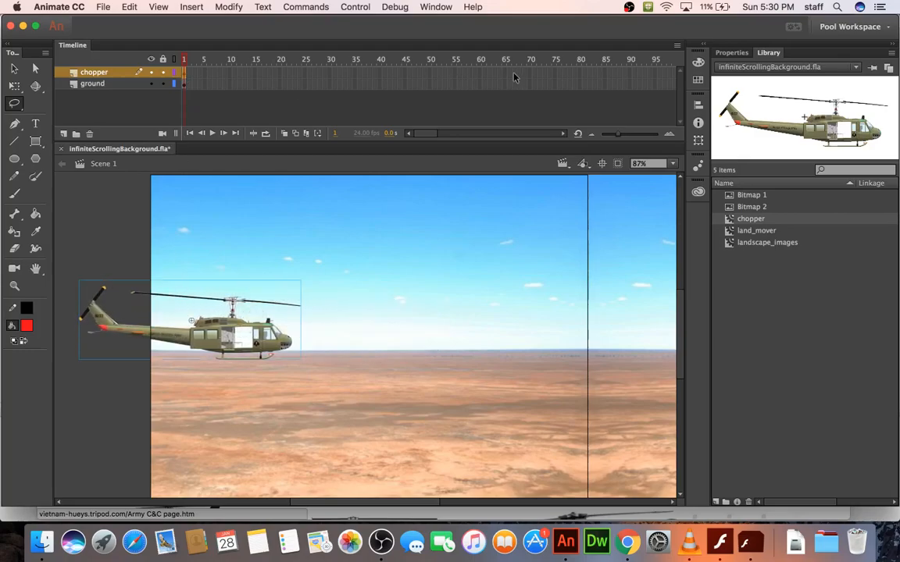
click(629, 74)
right_click(631, 75)
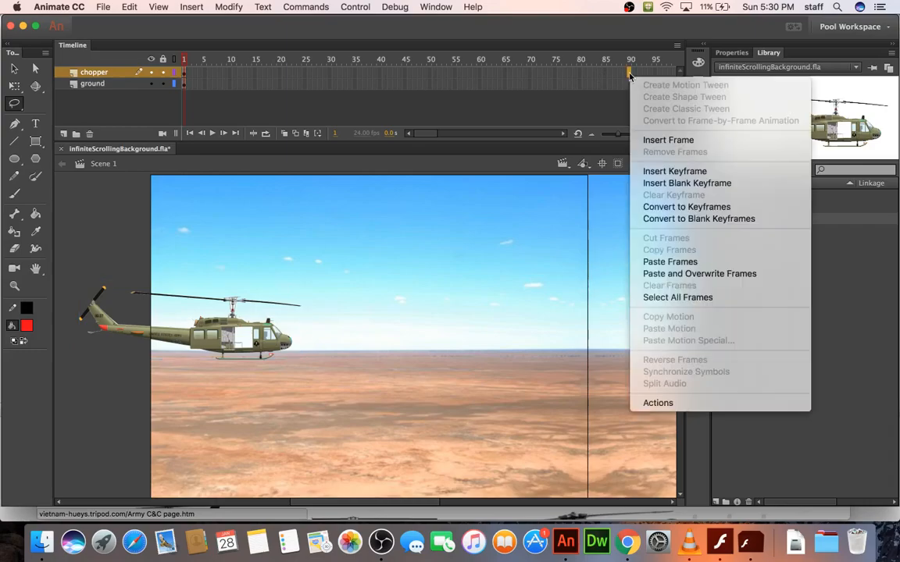
click(660, 170)
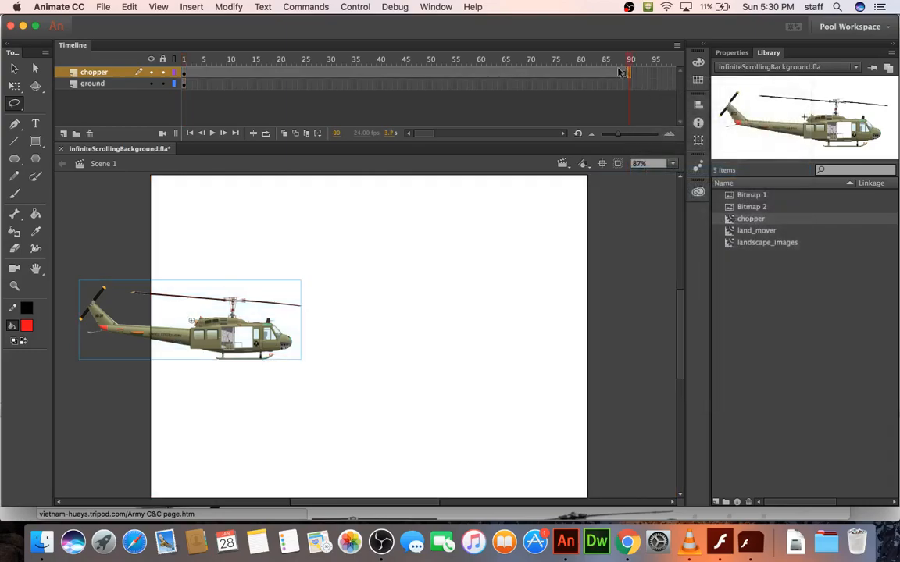
- Create a classic tween on the chopper layer and extend the ground layer to frame 90
right_click(610, 76)
click(648, 109)
click(630, 74)
click(630, 84)
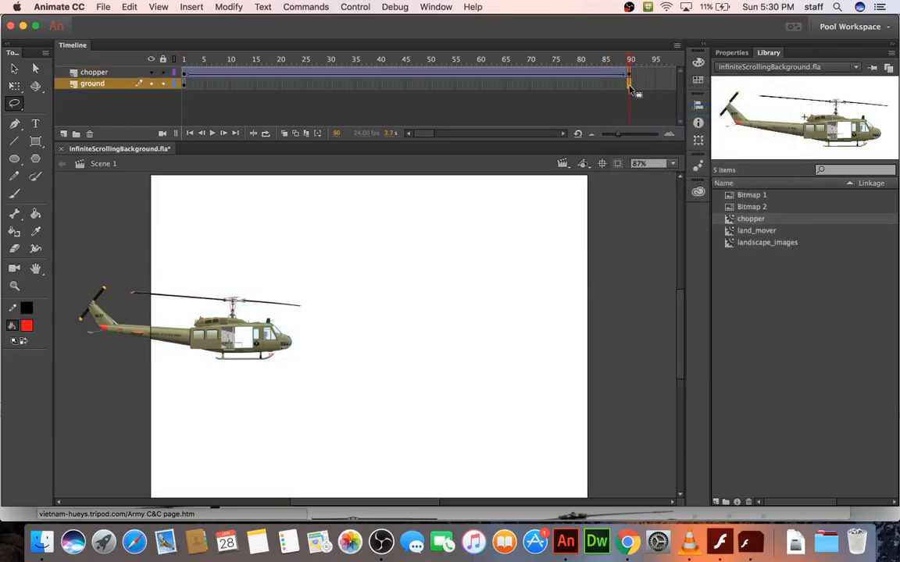
key(F5)
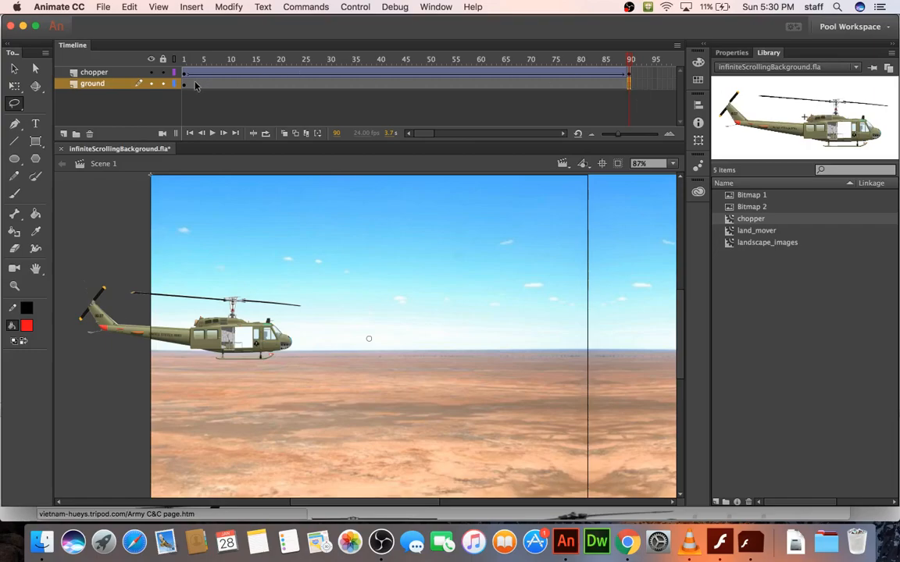
- Move the helicopter at frame 90 partly past the stage's right edge and test the movie
drag(184, 85, 627, 78)
click(631, 75)
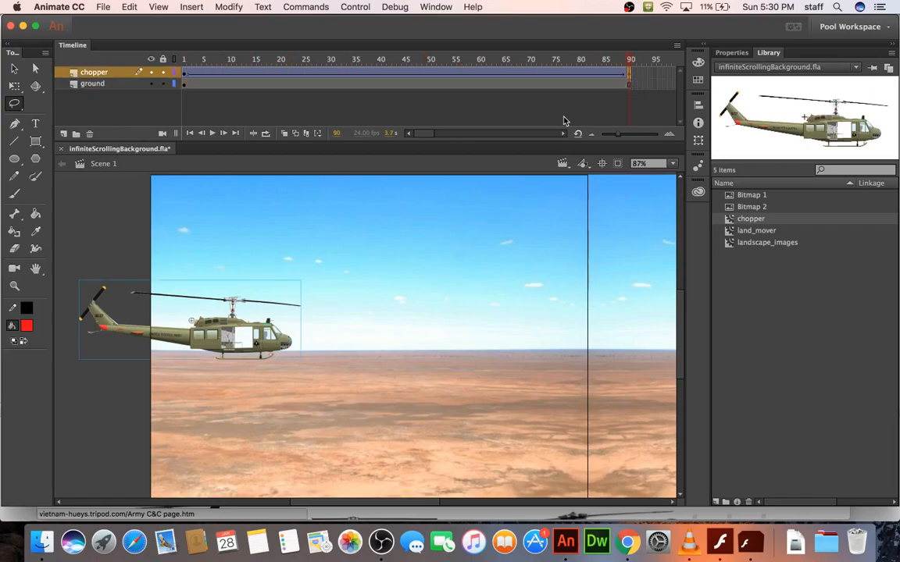
drag(230, 338, 564, 328)
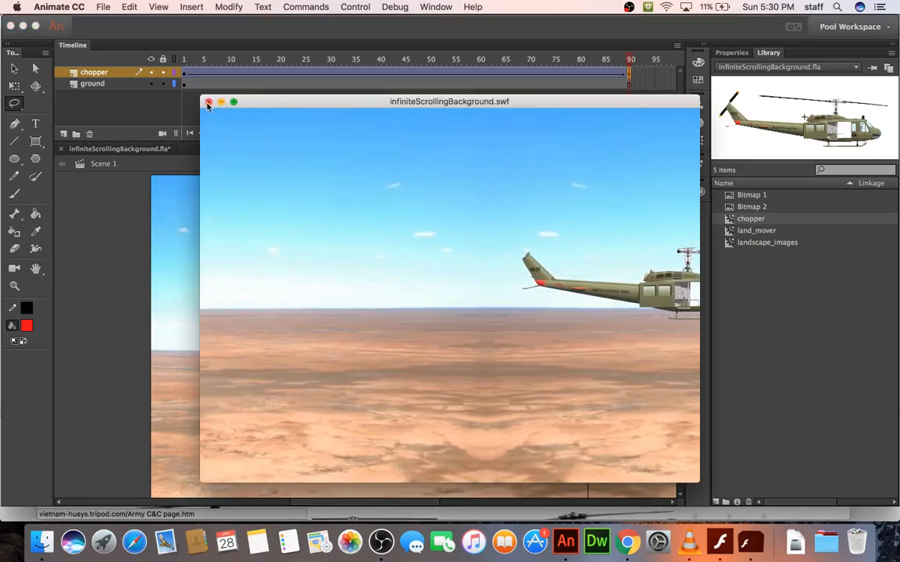
click(209, 102)
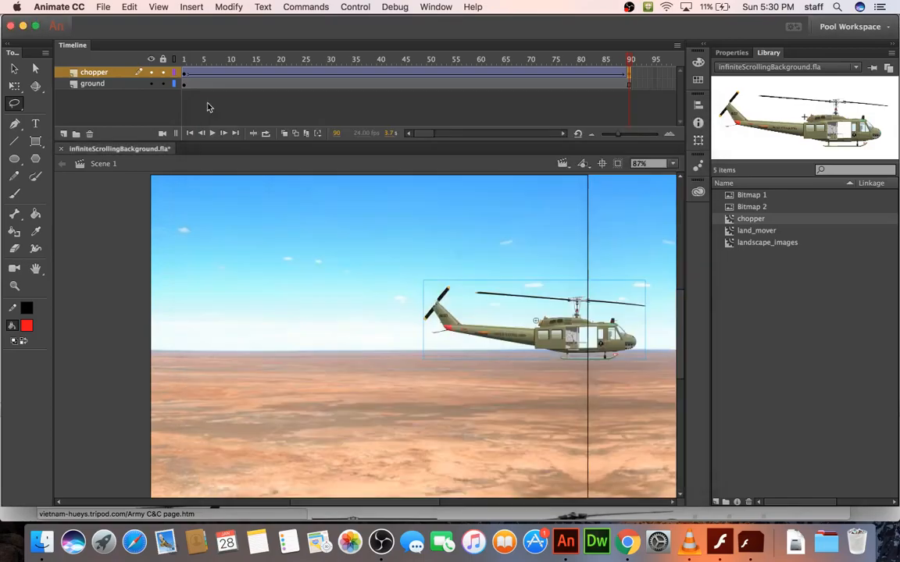
- Add a new layer named actions above the chopper layer and insert a blank keyframe in it at frame 90
click(64, 135)
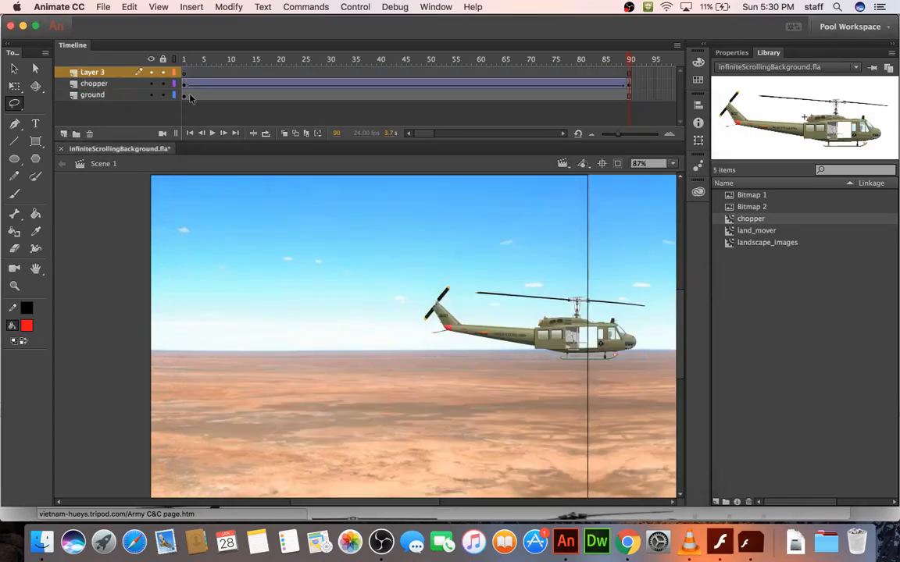
double_click(90, 73)
text(actions)
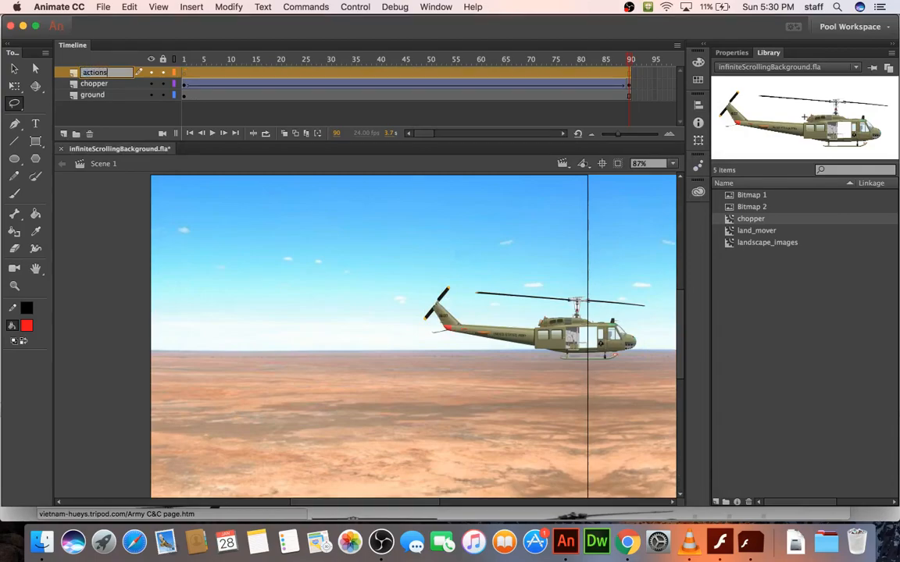
key(Return)
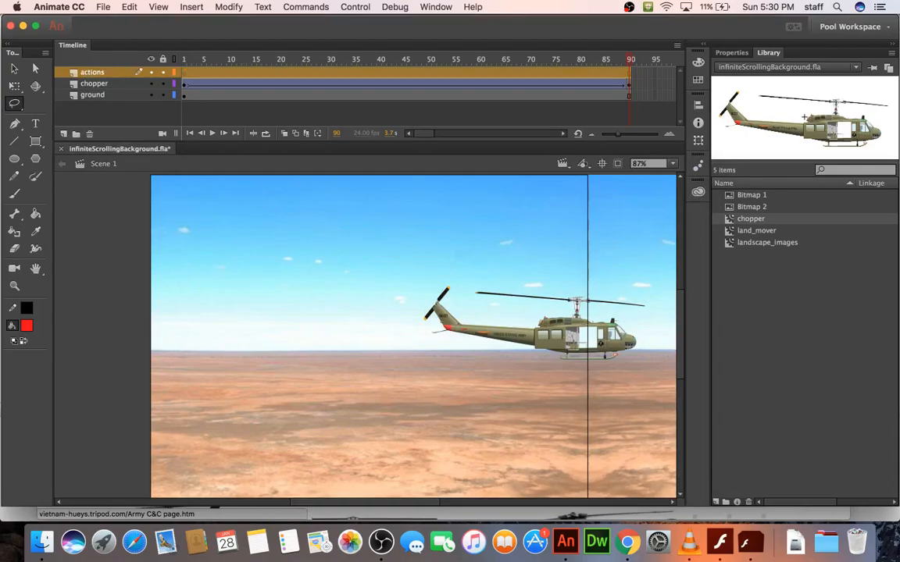
click(630, 73)
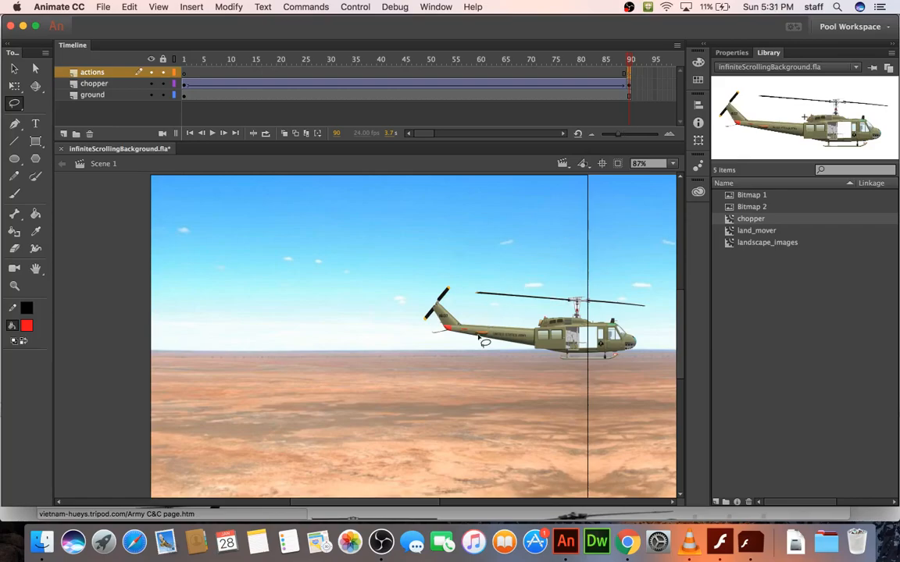
- Add the script stop(); to frame 90 of the actions layer, close the script editor and test the movie
key(alt+F9)
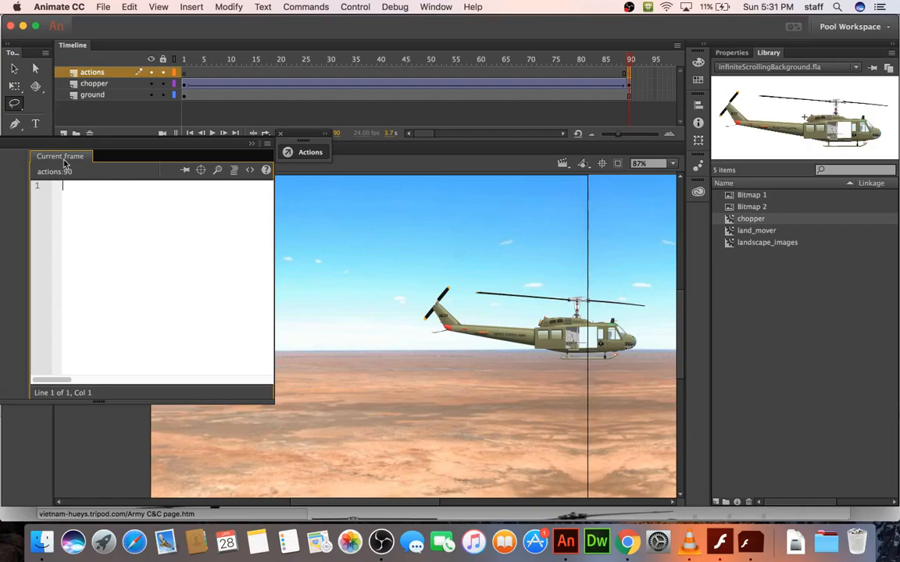
click(429, 10)
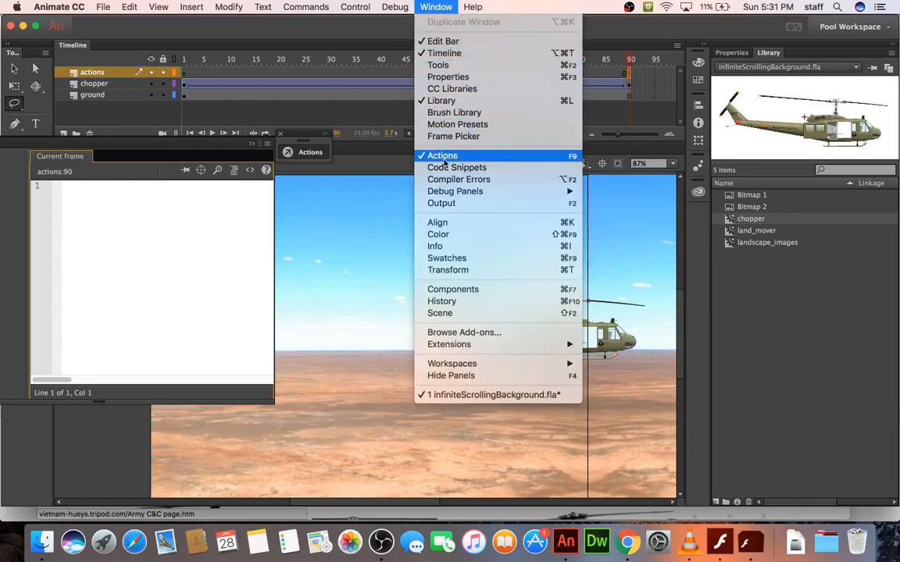
click(108, 198)
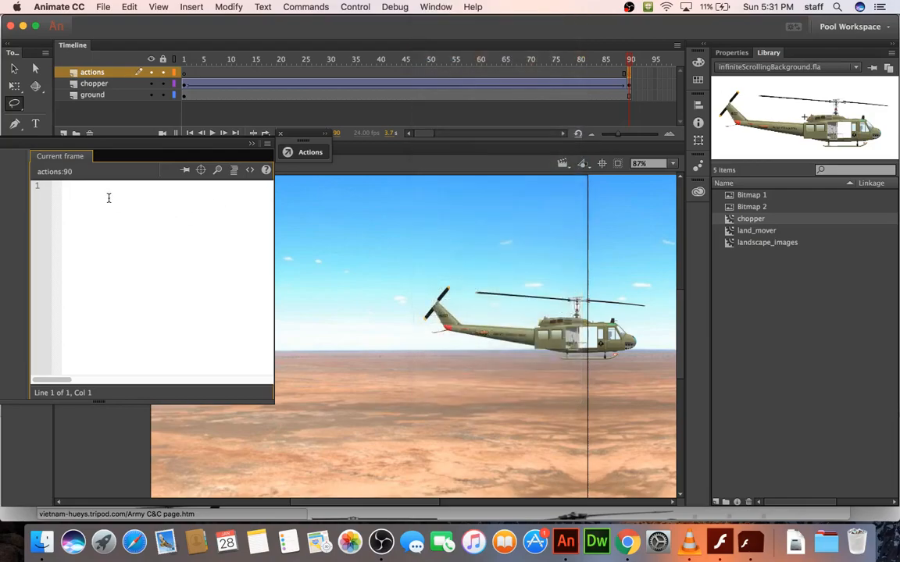
text(stop();)
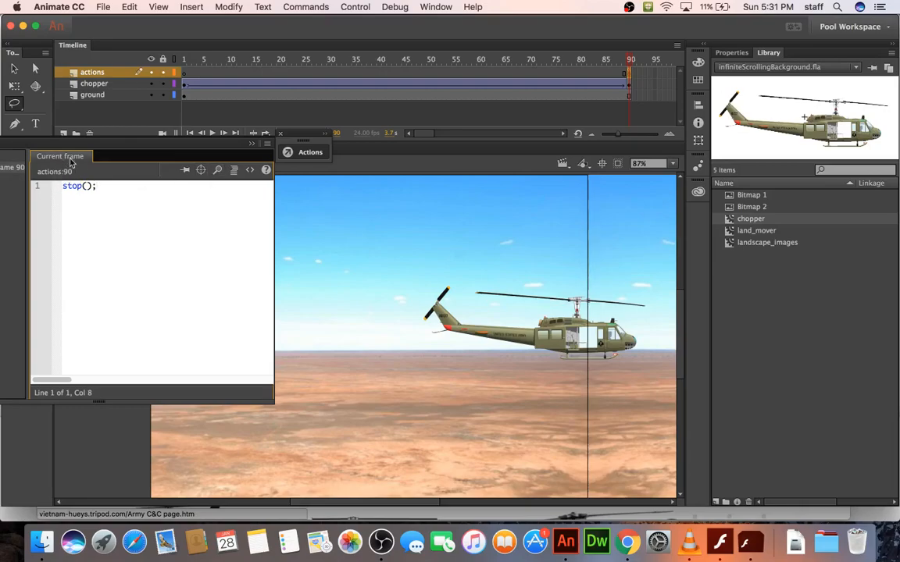
click(266, 145)
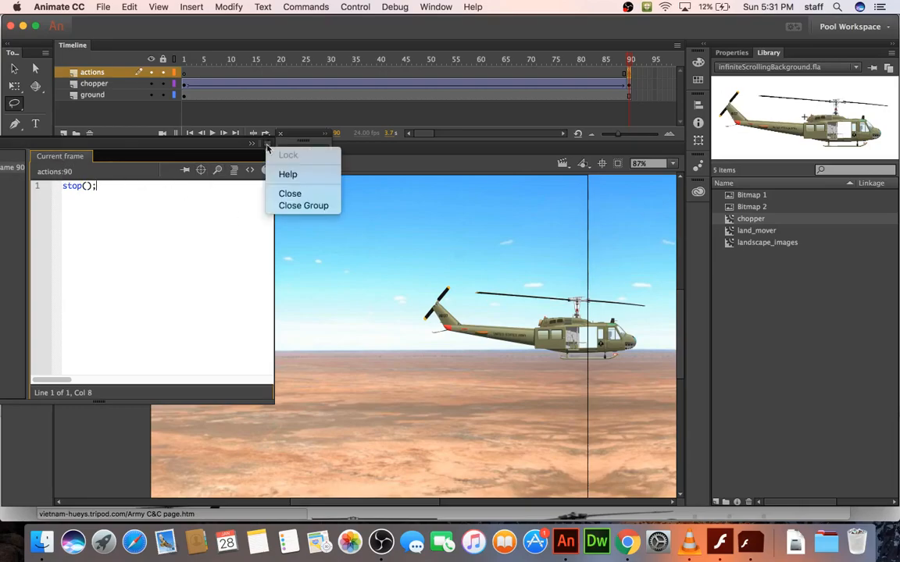
click(287, 189)
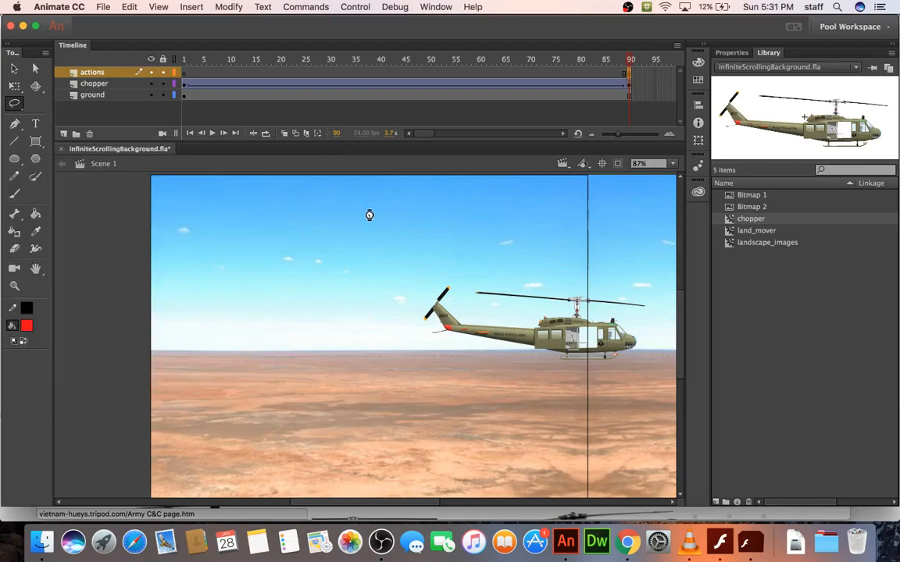
key(super+Return)
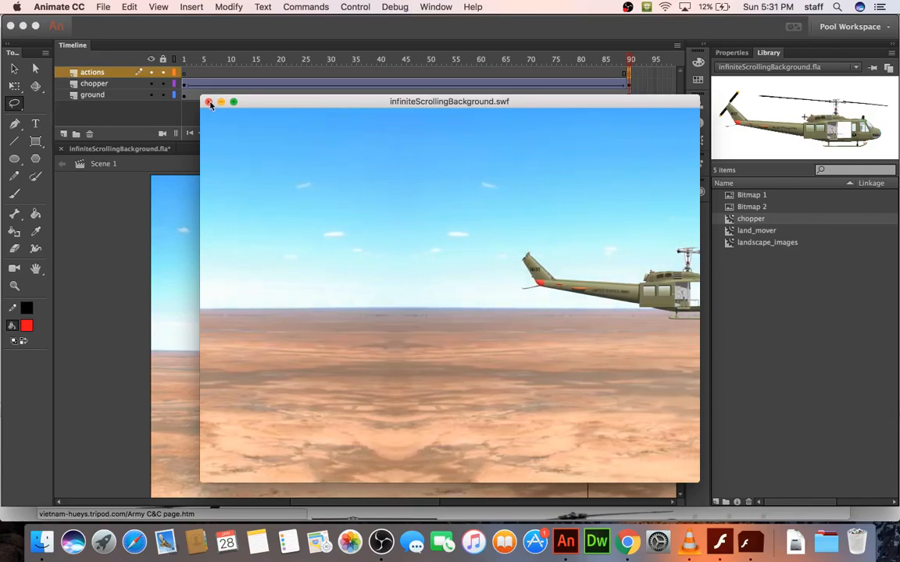
key(super+w)
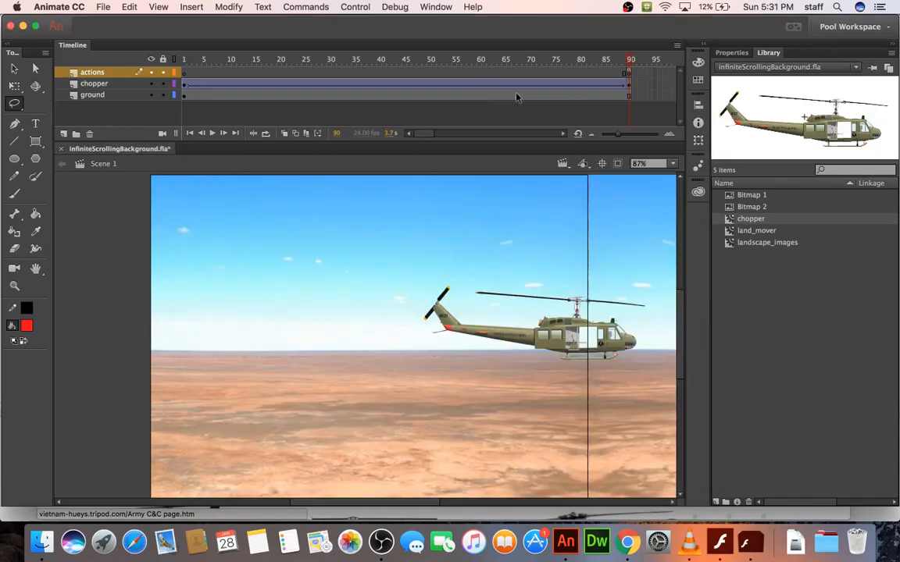
- Move the helicopter beyond the stage's right edge at frame 90 and fully off its left edge at frame 1, and test the movie
click(629, 87)
drag(462, 333, 642, 332)
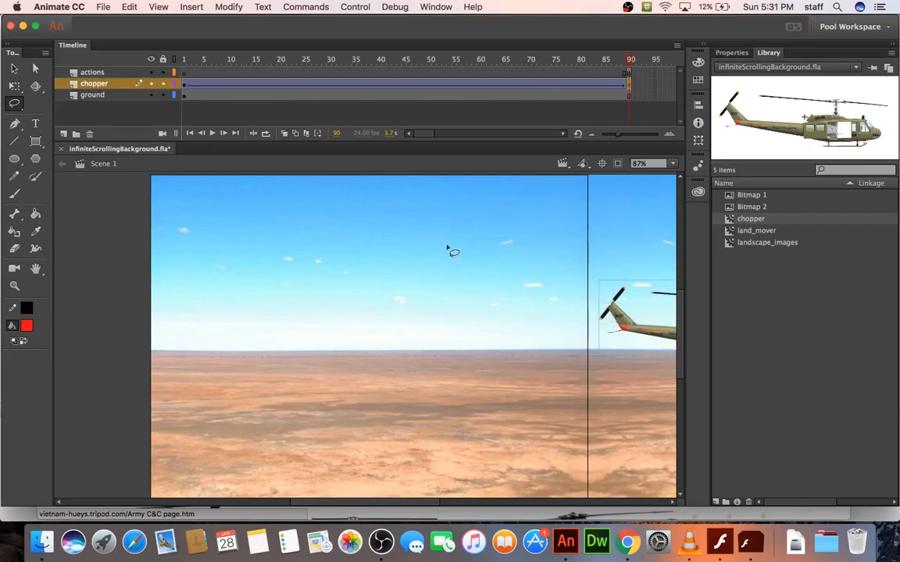
click(184, 86)
drag(266, 346, 125, 342)
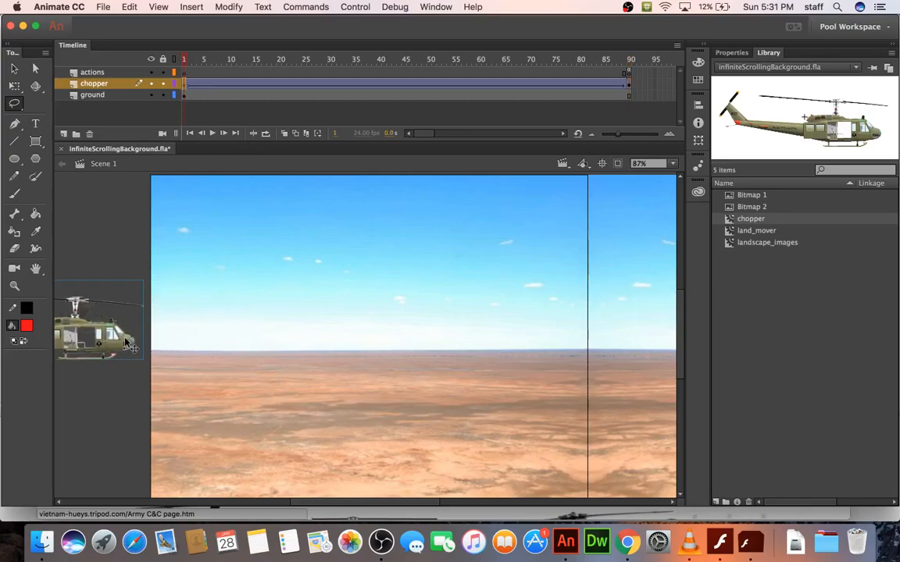
key(super+Return)
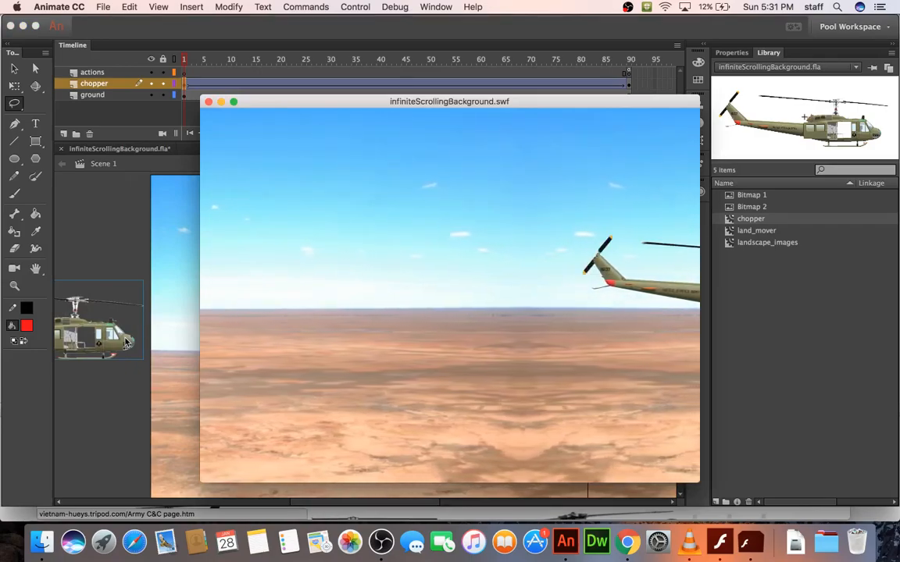
click(209, 103)
- Lengthen the flight by inserting frames across all three layers over roughly frames 13 to 74, and test the movie
drag(243, 72, 550, 101)
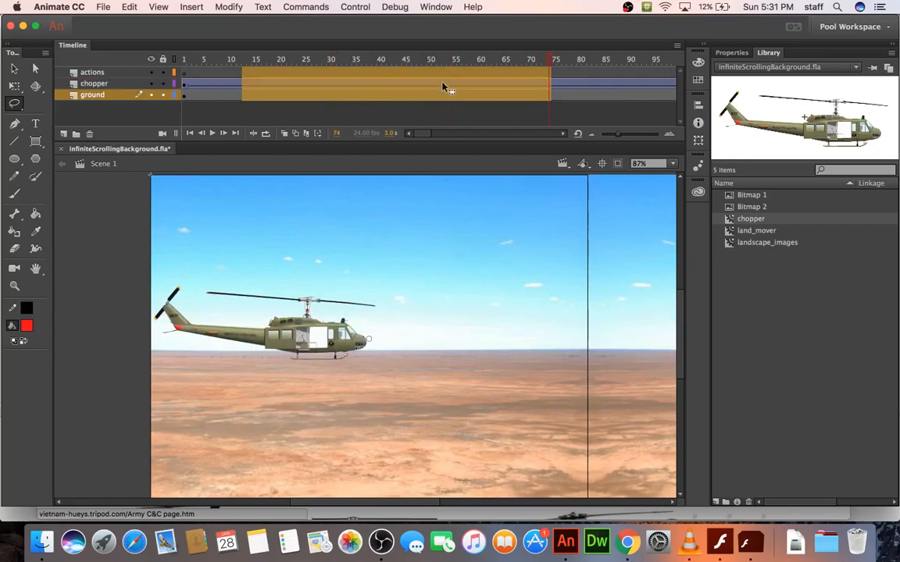
key(super+Return)
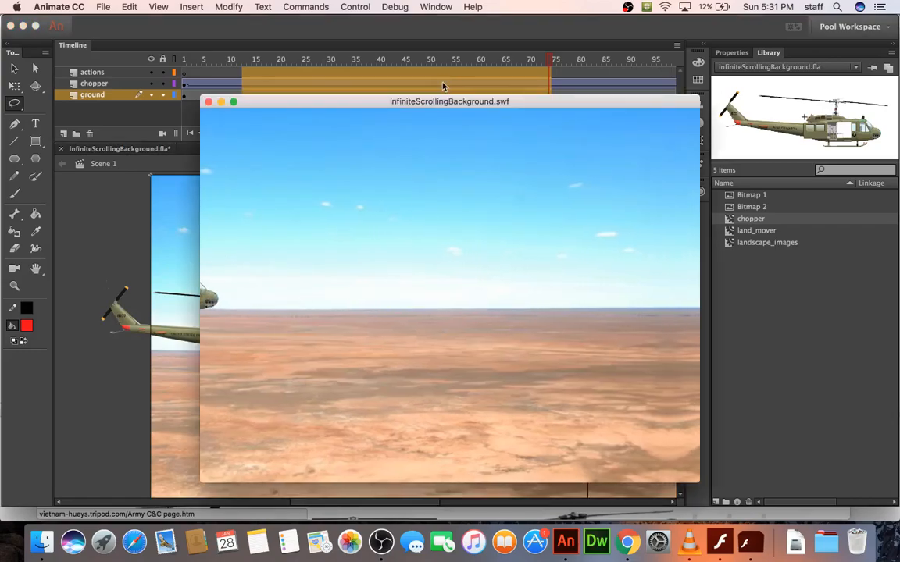
click(209, 102)
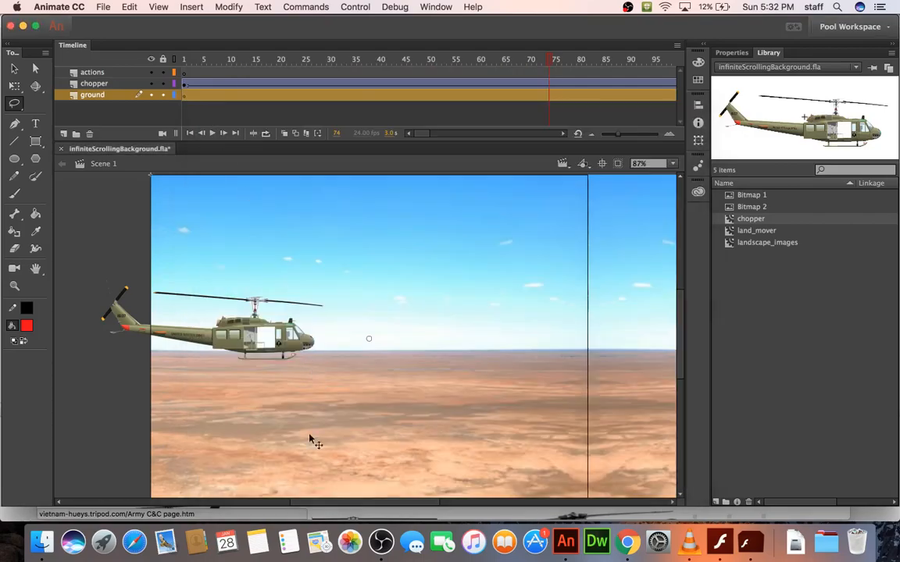
- Switch to Chrome, open freesound.org in a new tab and log in with the saved account
click(627, 541)
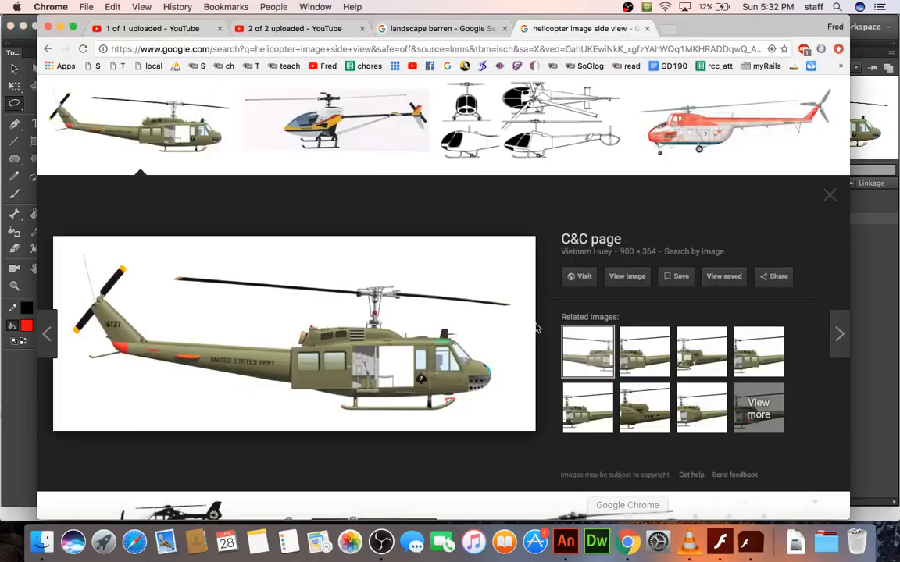
click(669, 31)
text(fre)
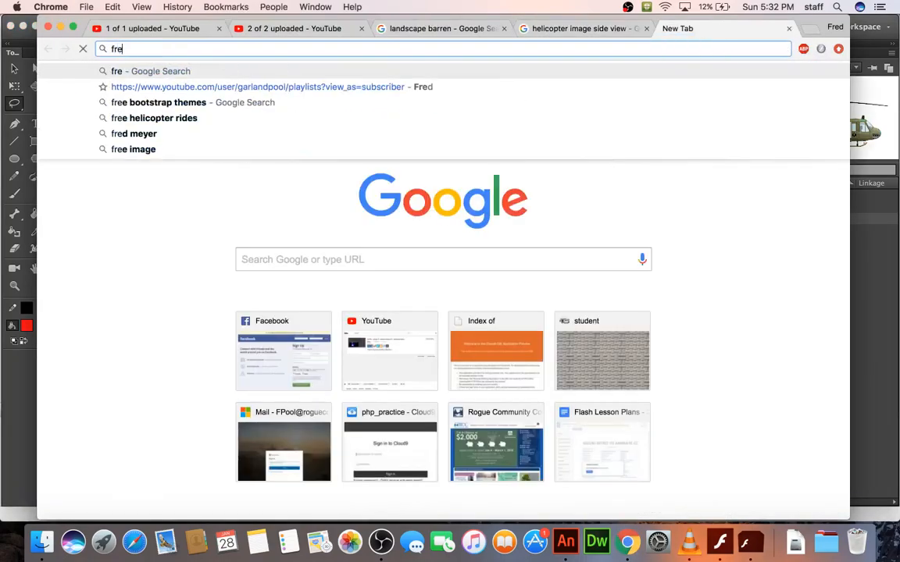
text(esound.org)
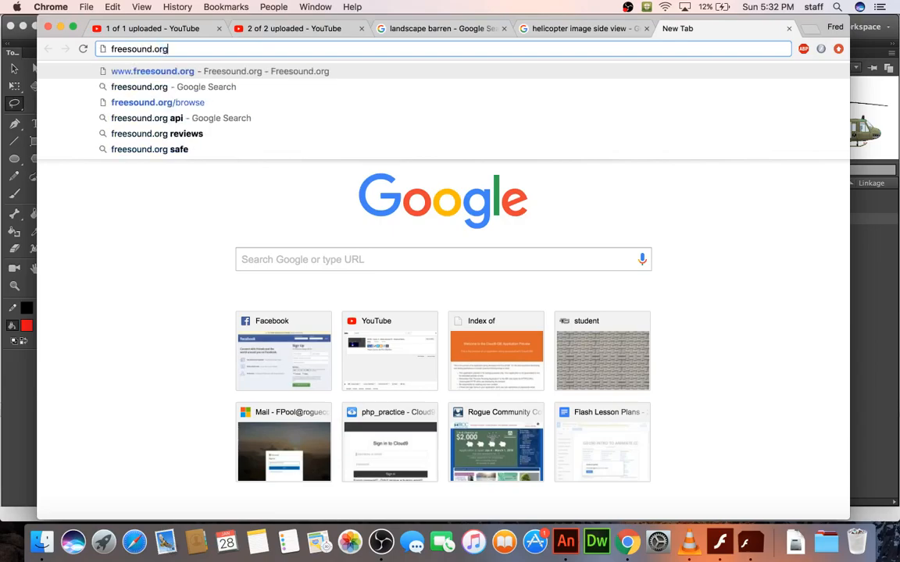
key(Return)
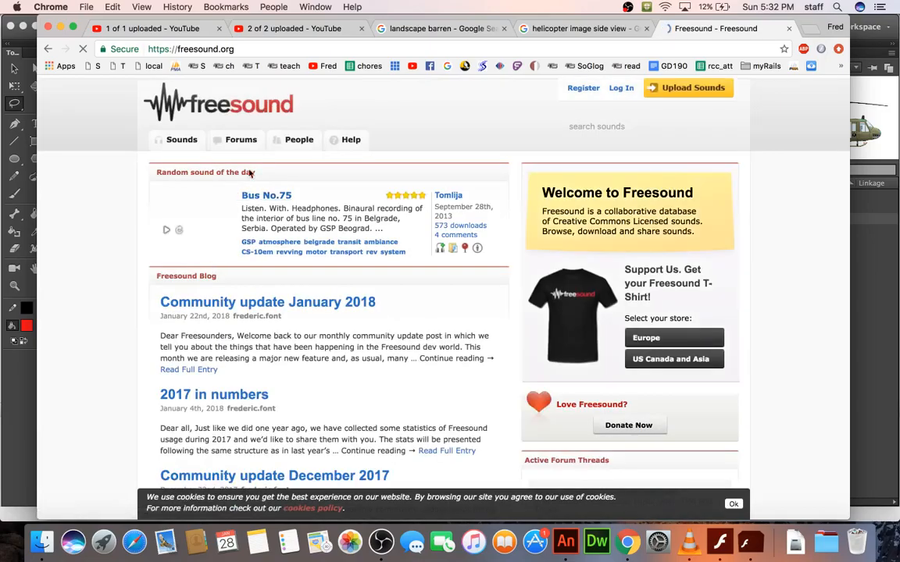
click(620, 89)
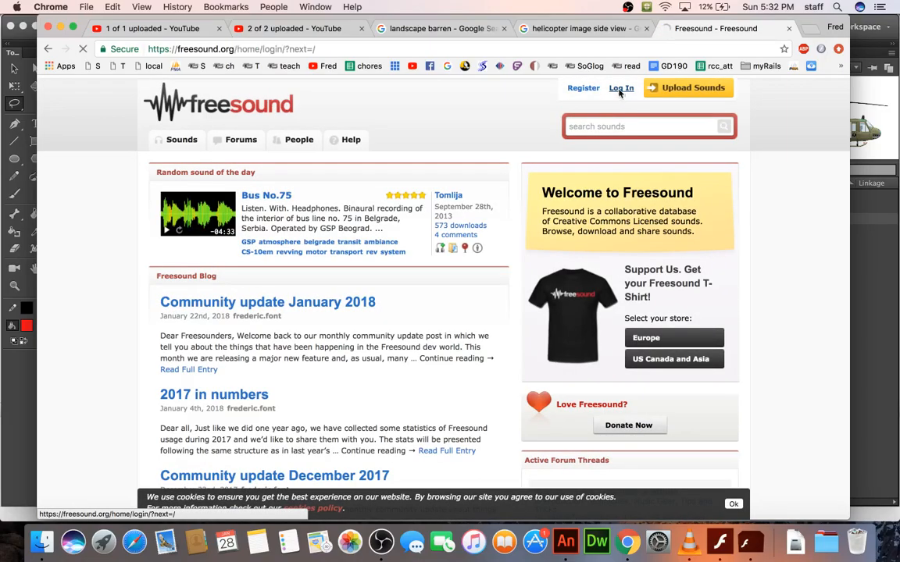
click(175, 289)
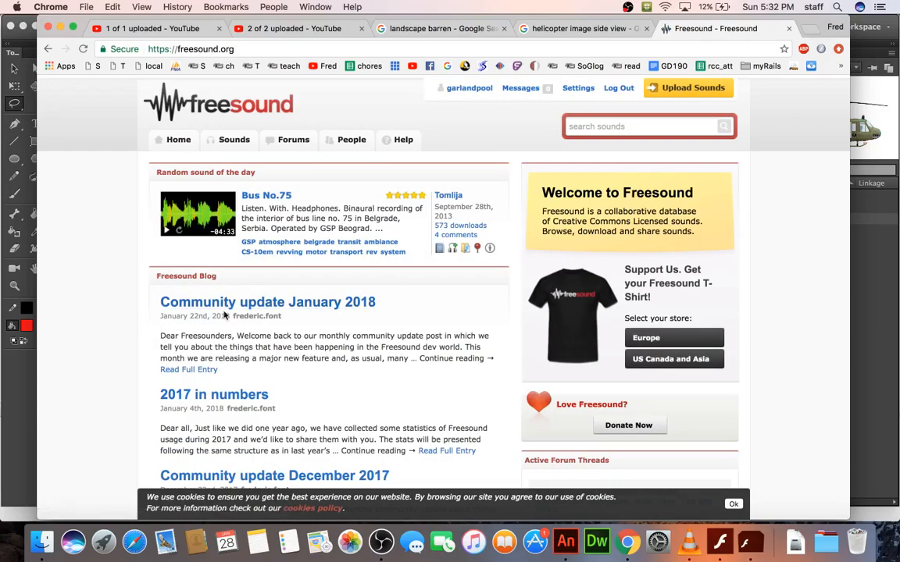
- Search Freesound for "helicopter prop" and preview the VHCL_S_Airplane_Prop_001 sound
click(609, 129)
text(h)
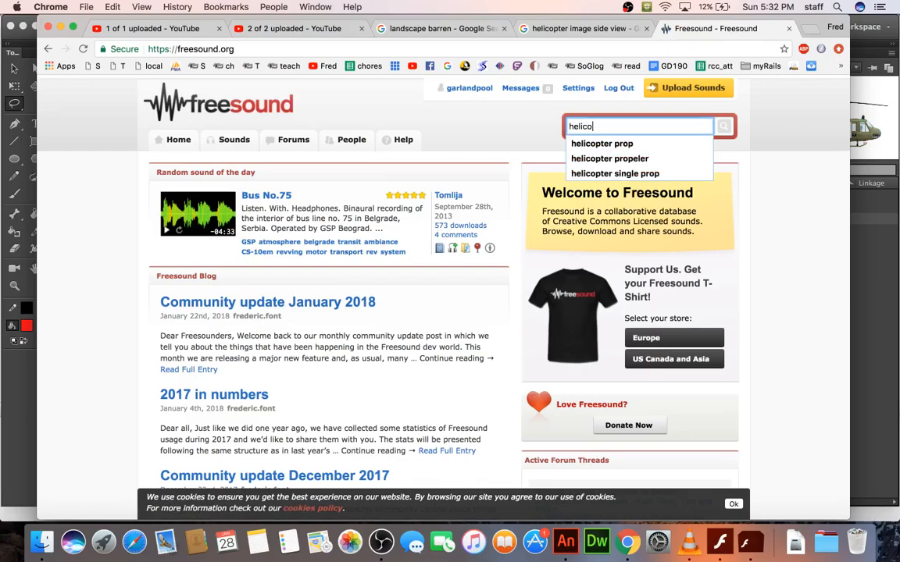
text(elico)
key(Down)
key(Return)
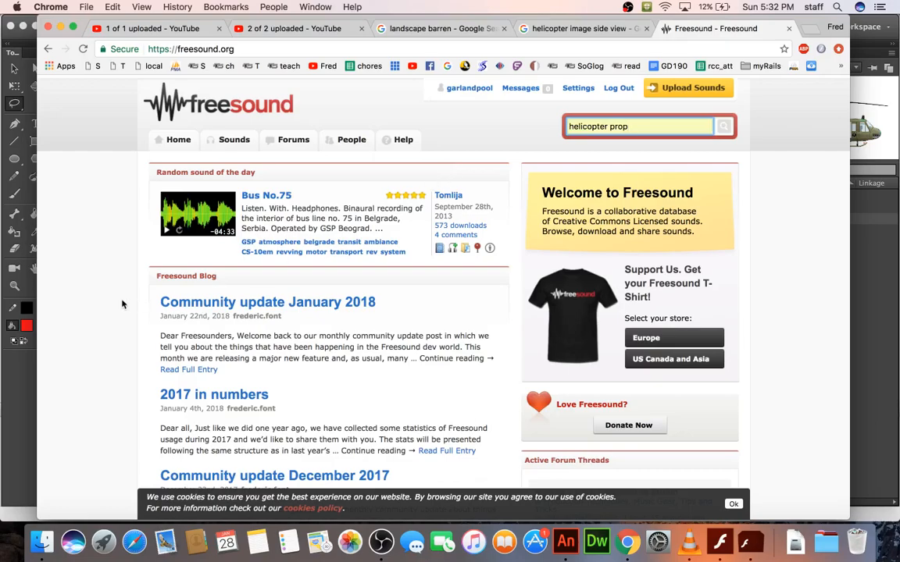
click(725, 125)
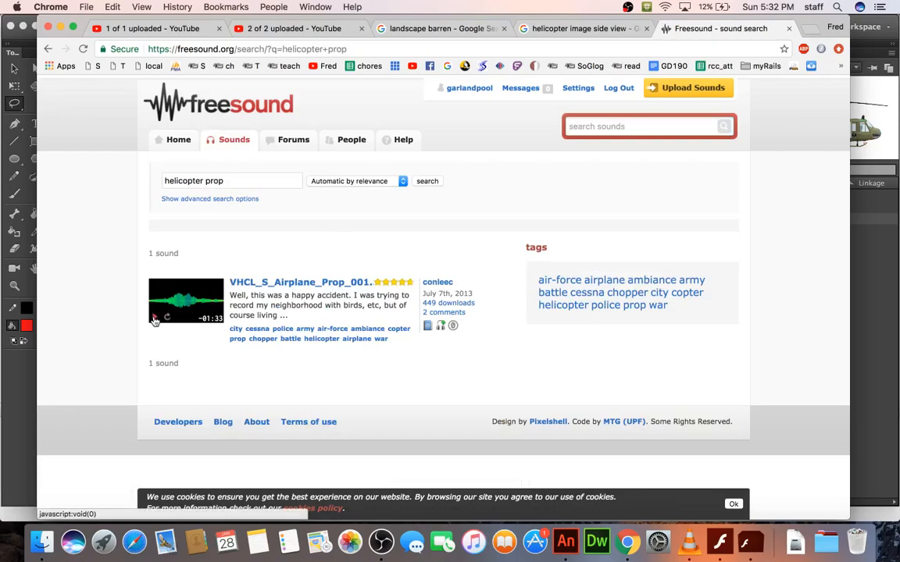
click(155, 318)
- Search Freesound for "helicopter propeler" using the suggested term
click(582, 129)
text(helicop)
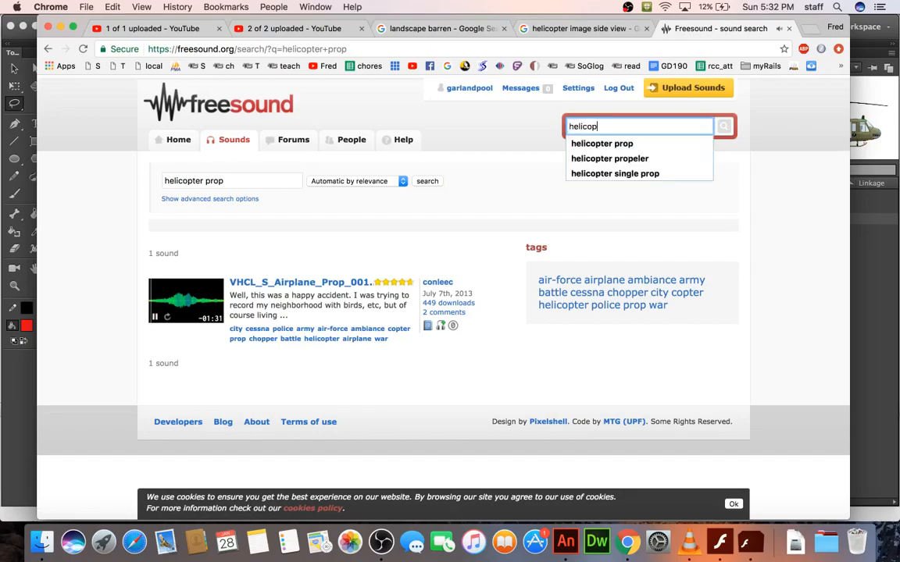
key(Down)
key(Down)
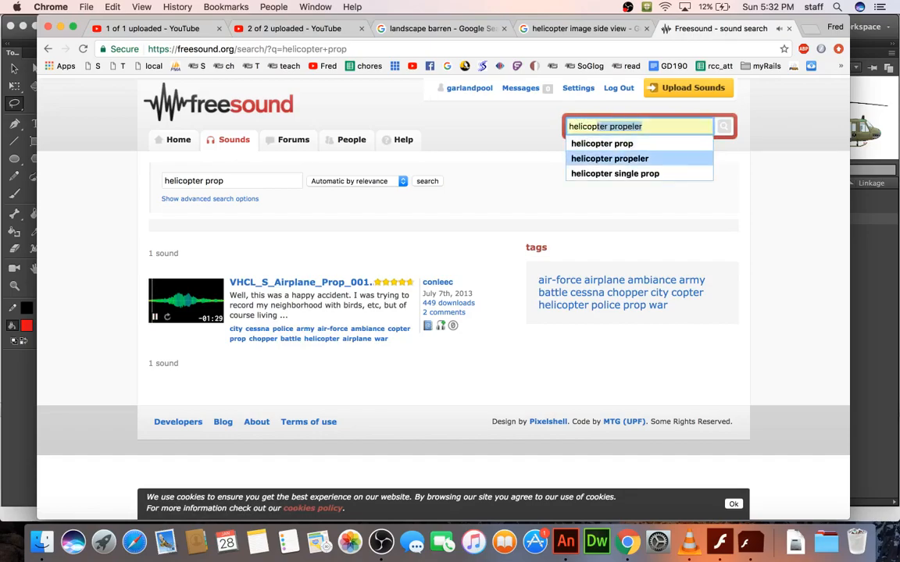
key(Return)
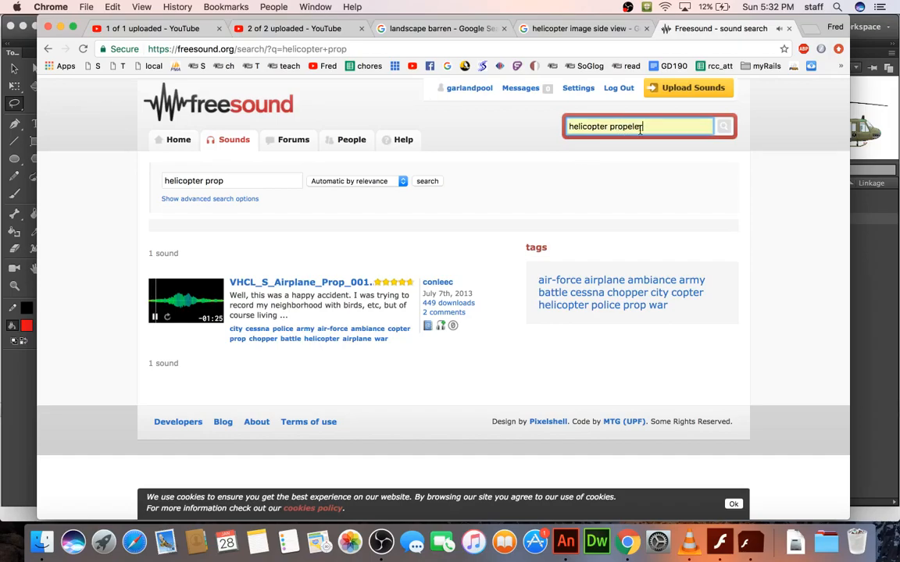
click(724, 127)
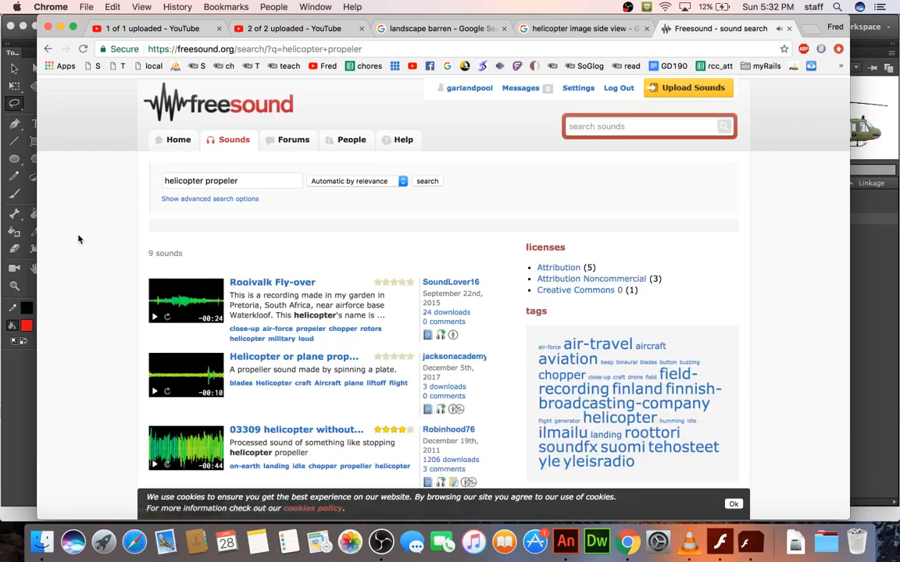
- Preview the 03309 helicopter sound from the search results, raising the system volume and muting it
scroll(80, 238, down, 3)
scroll(80, 238, down, 5)
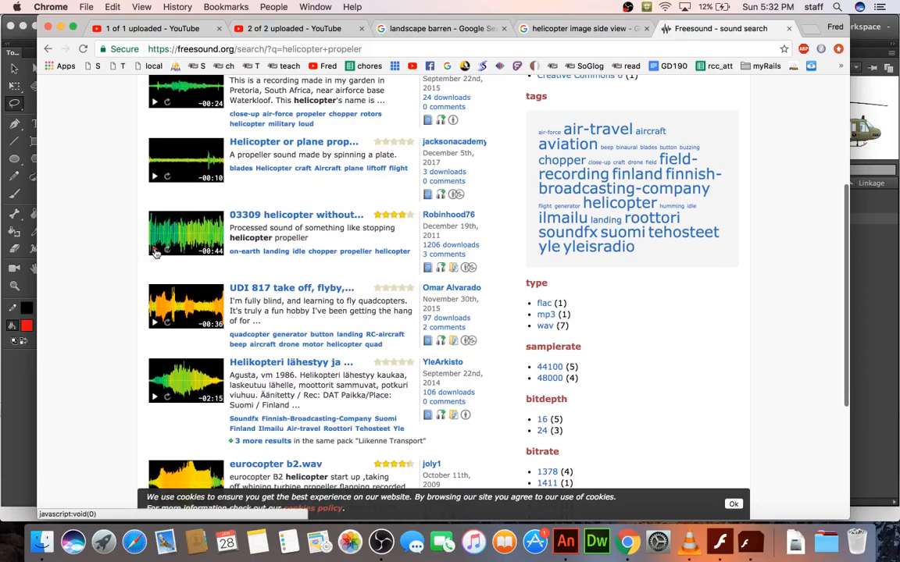
click(156, 253)
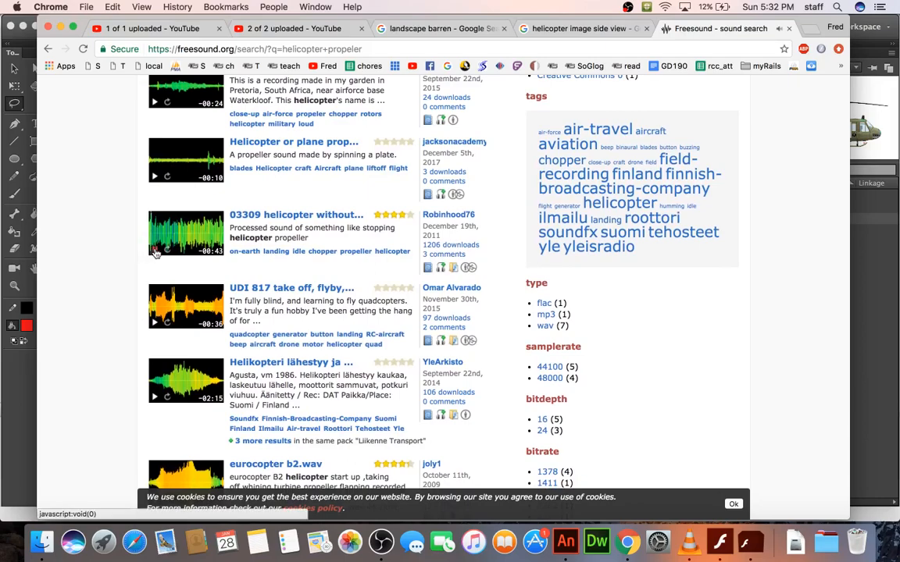
key(XF86AudioRaiseVolume)
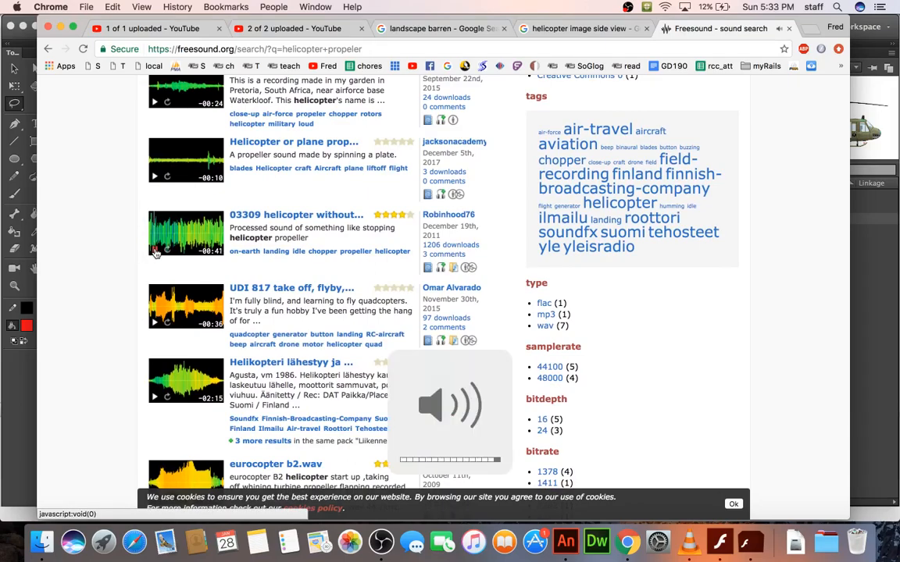
key(XF86AudioMute)
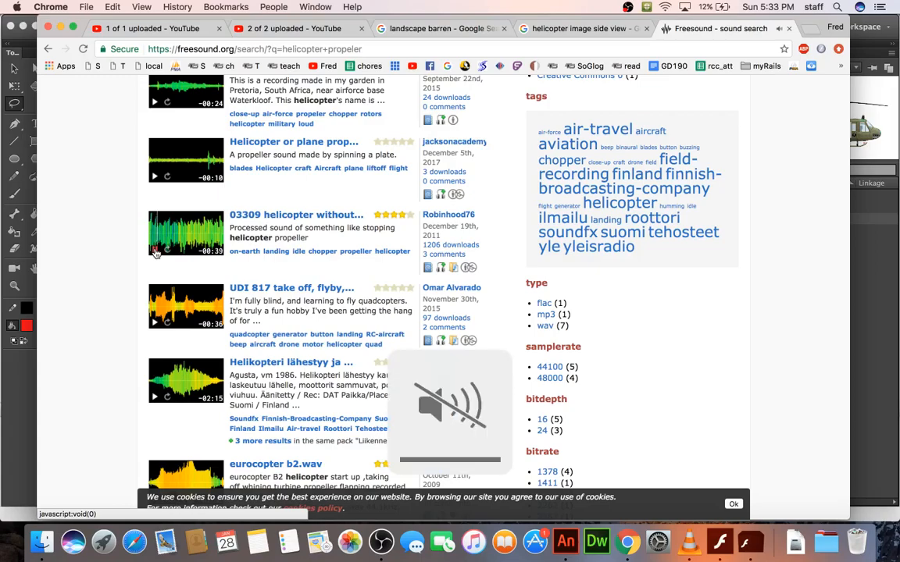
- Open the page of the "03309 helicopter without engine.wav" sound and start downloading it
scroll(155, 253, up, 1)
click(305, 227)
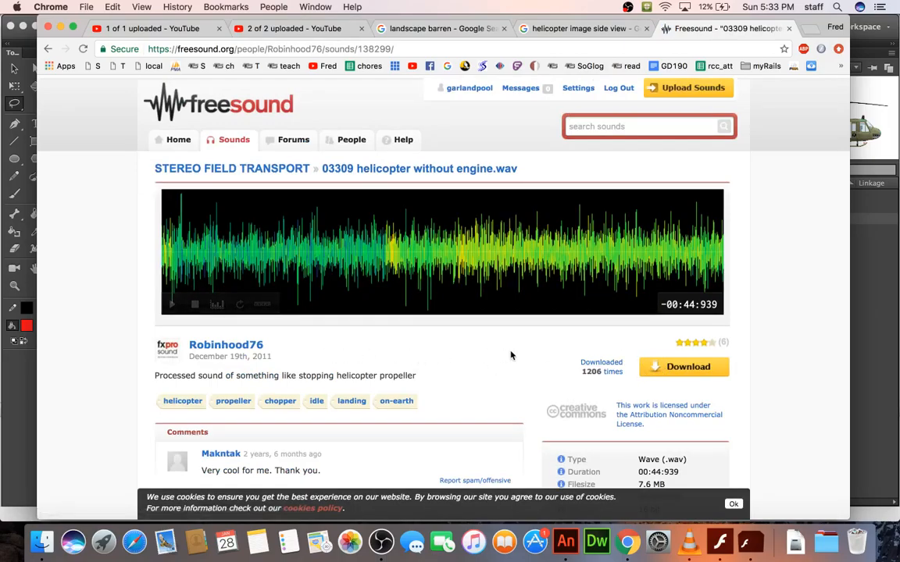
scroll(510, 355, down, 1)
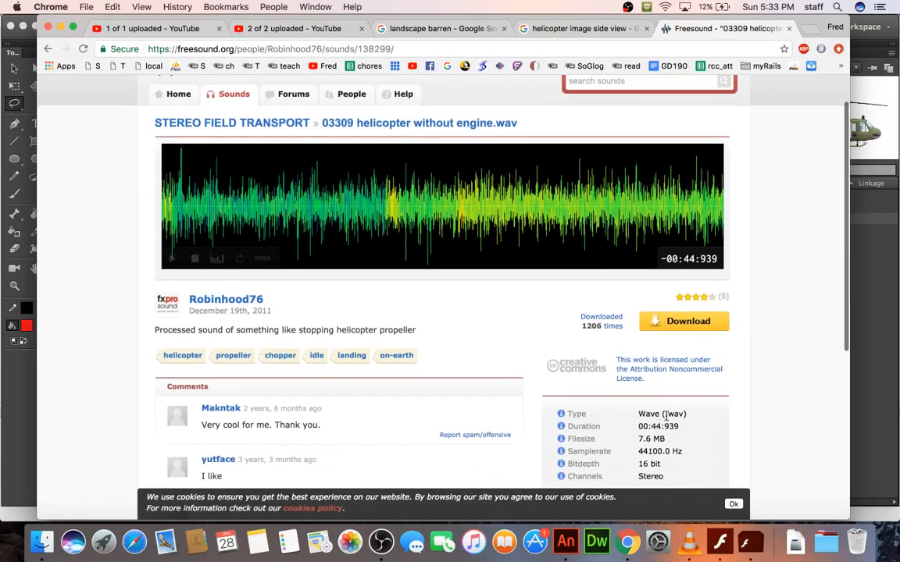
click(687, 321)
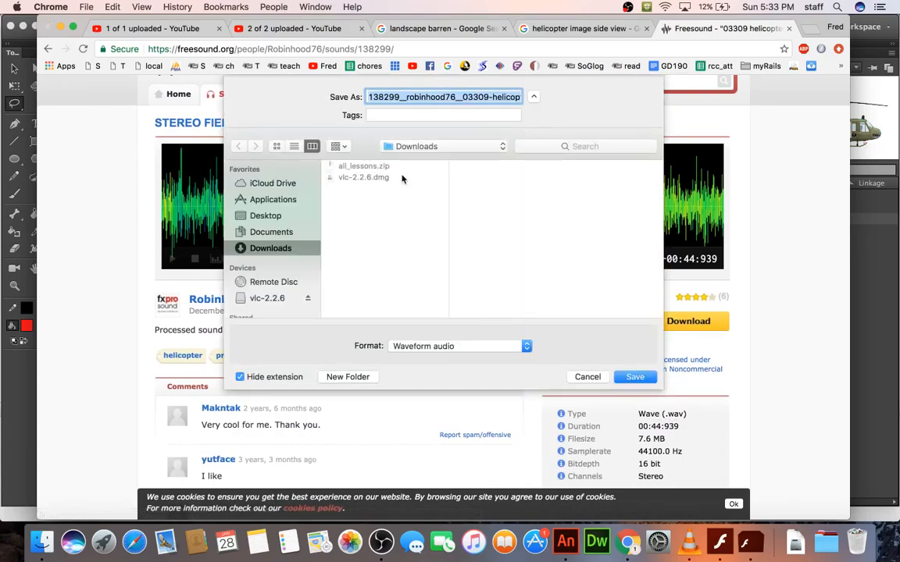
- Create a folder named "sounds" inside the Adobe Animate CC assignments folder under Documents, OBS_recordings, rcc_animate
click(281, 230)
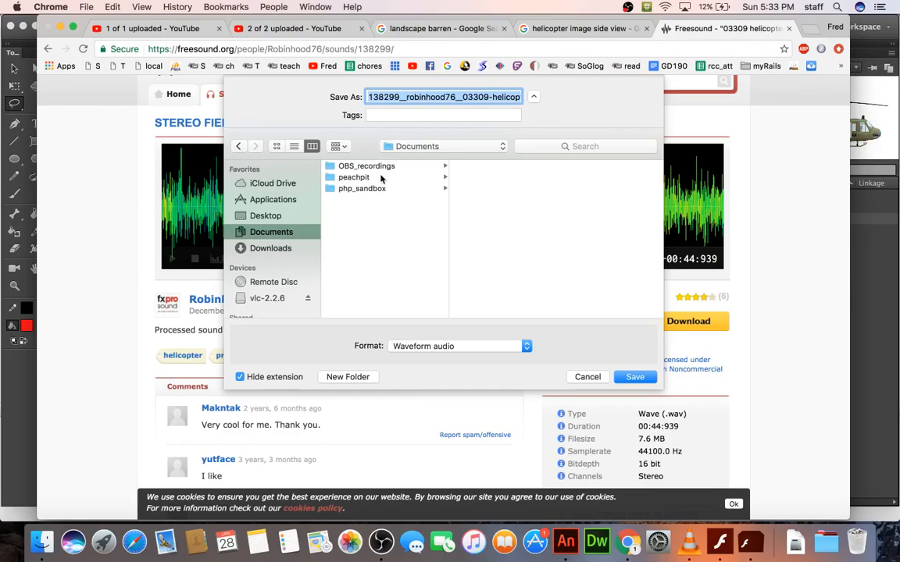
click(367, 166)
click(461, 166)
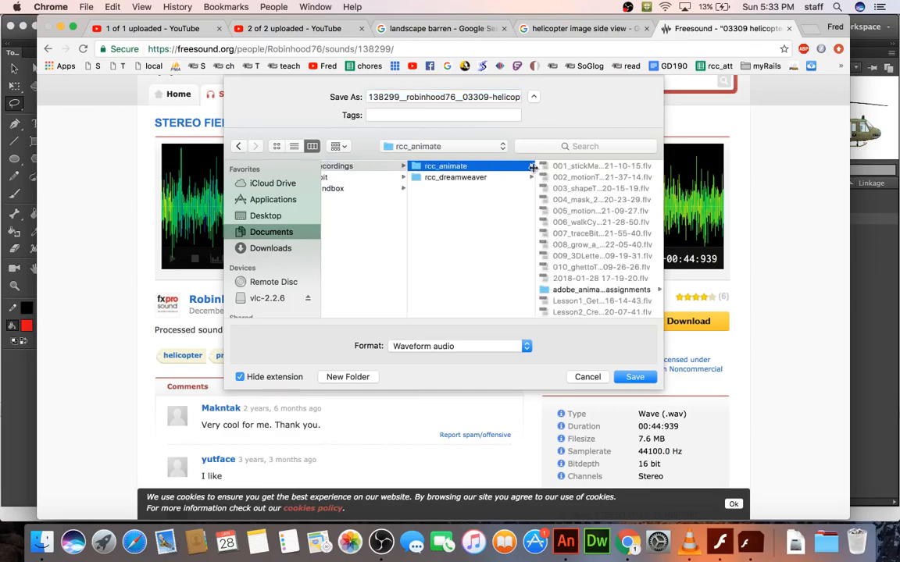
click(589, 289)
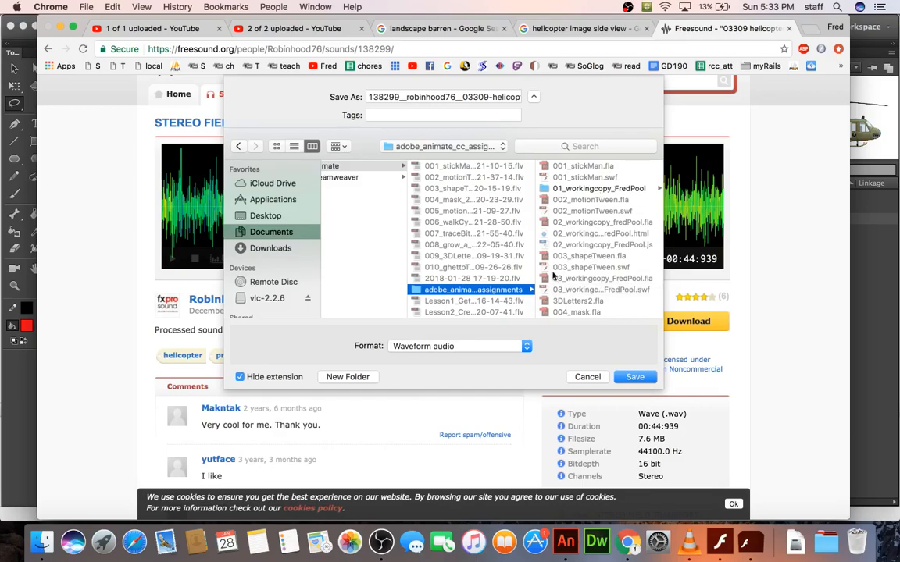
click(348, 377)
text(sounds)
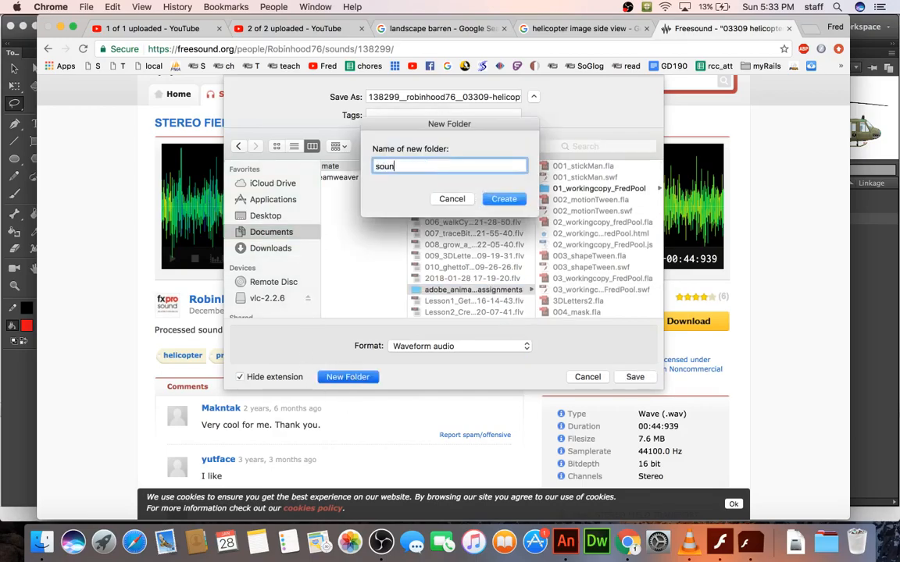
key(Return)
- Save the helicopter sound in the sounds folder under the name "chopper"
click(633, 380)
click(446, 95)
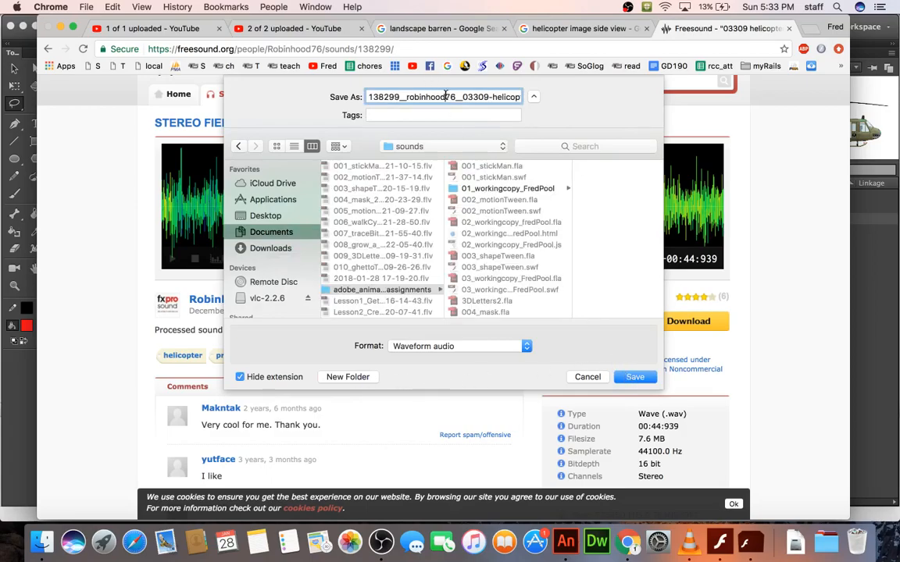
triple_click(445, 96)
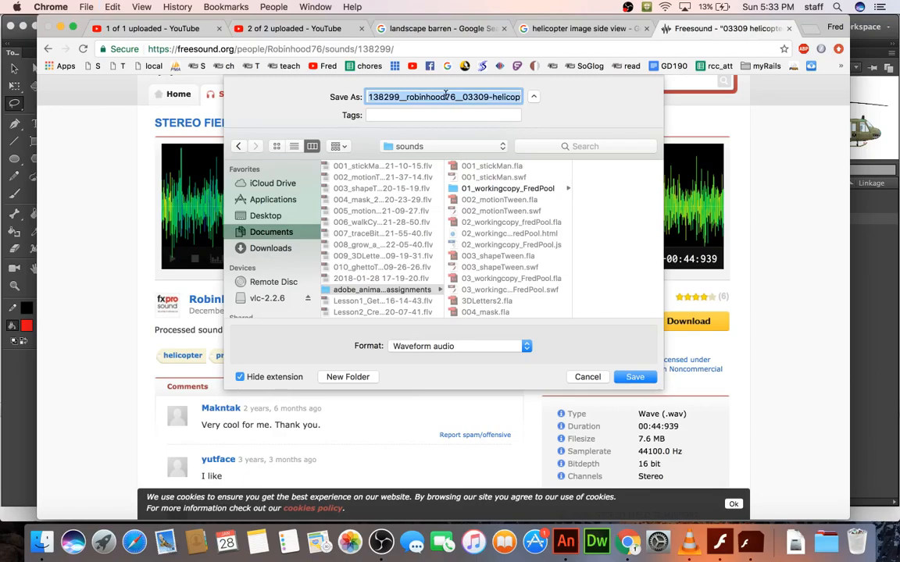
text(chopper)
key(Return)
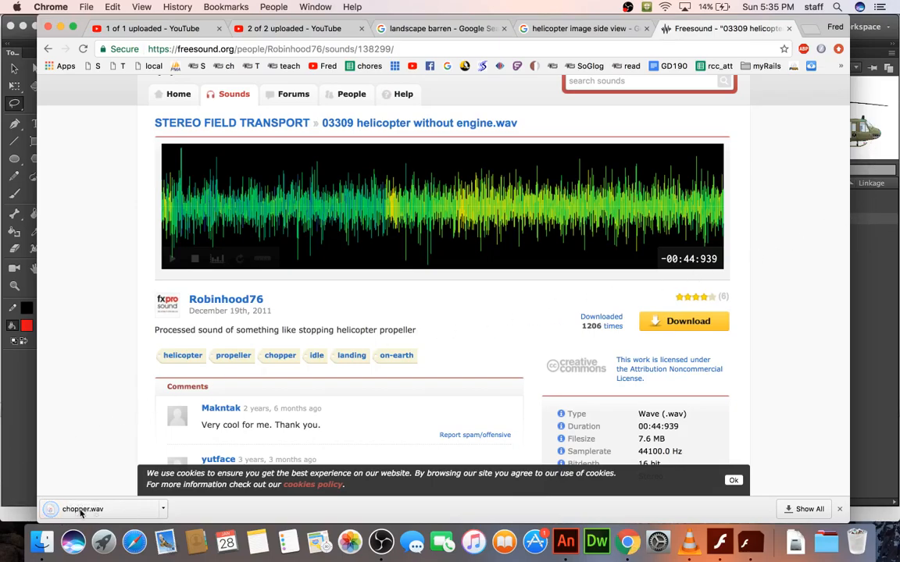
- Import the downloaded chopper.wav into the library of the Animate document and select it to show its waveform
drag(84, 511, 789, 243)
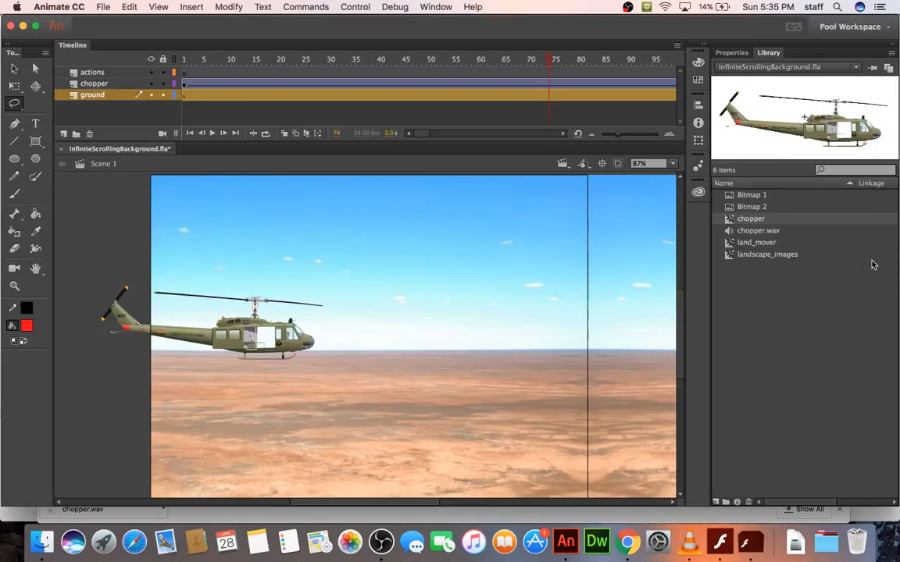
click(756, 231)
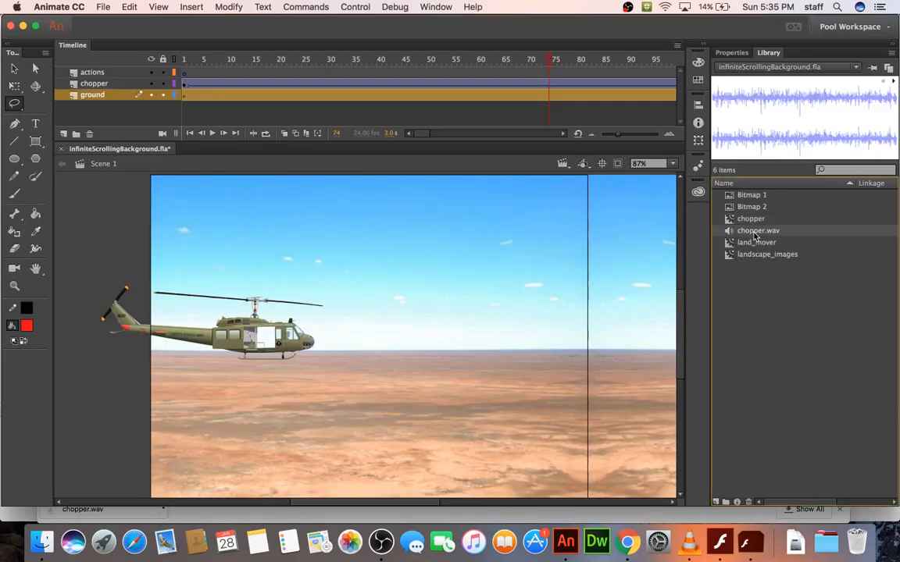
click(96, 8)
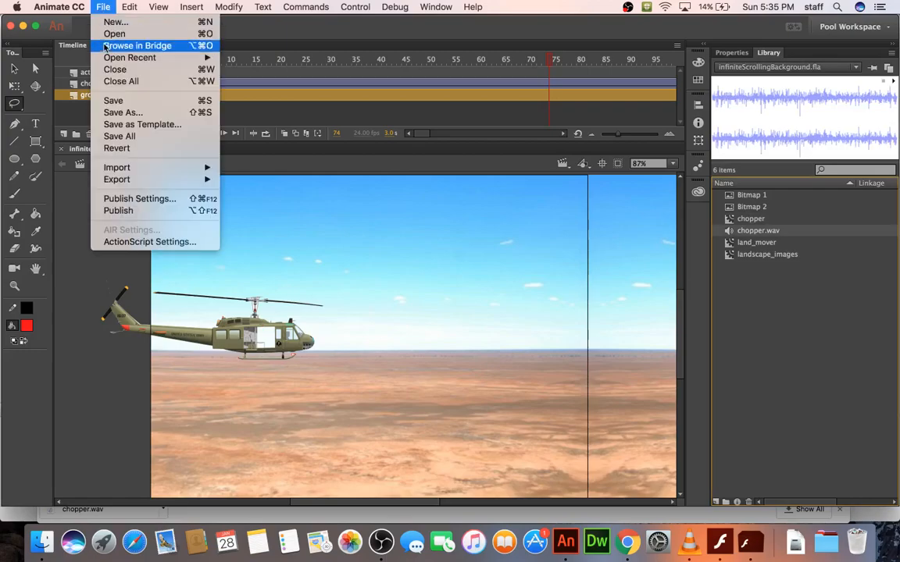
mouse_move(154, 169)
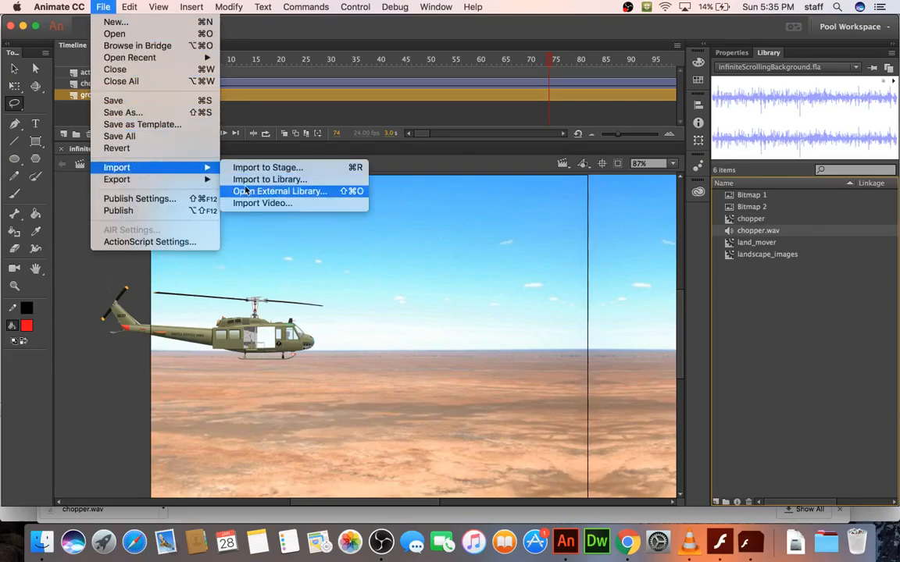
click(117, 378)
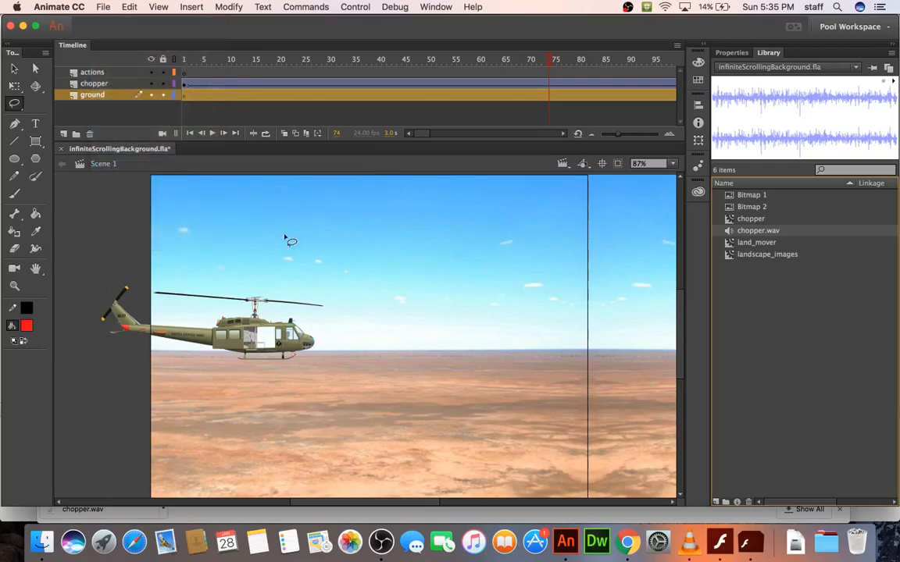
- Add a new layer between the actions and chopper layers and name it "sounds"
click(14, 68)
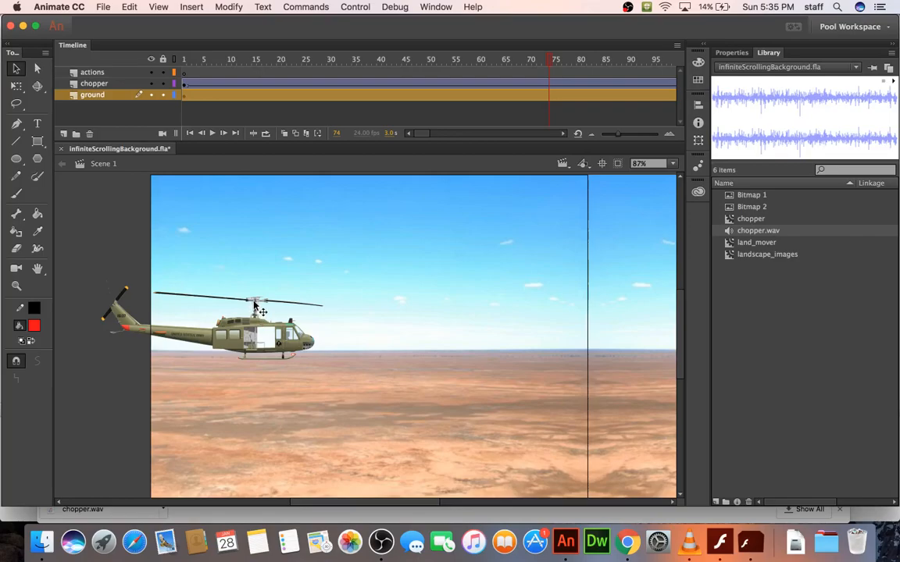
click(185, 73)
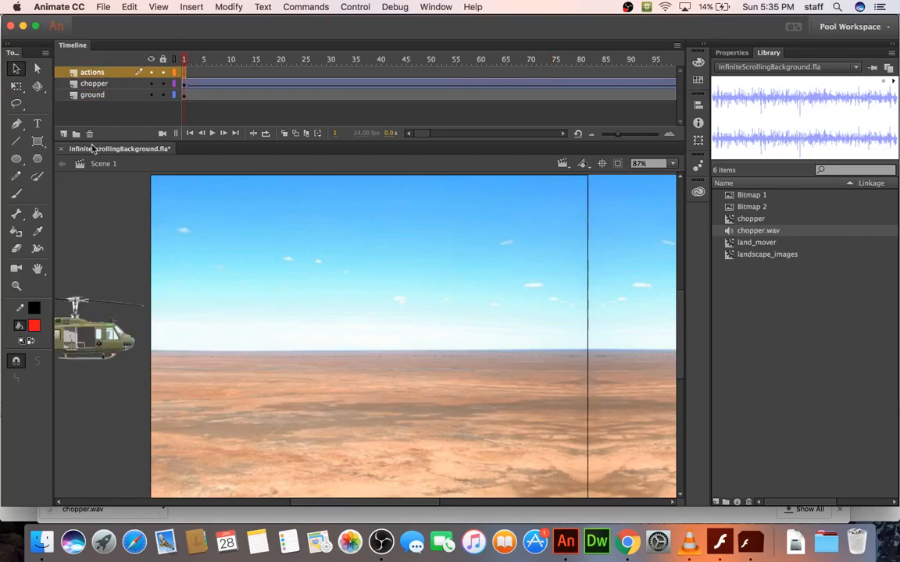
click(64, 134)
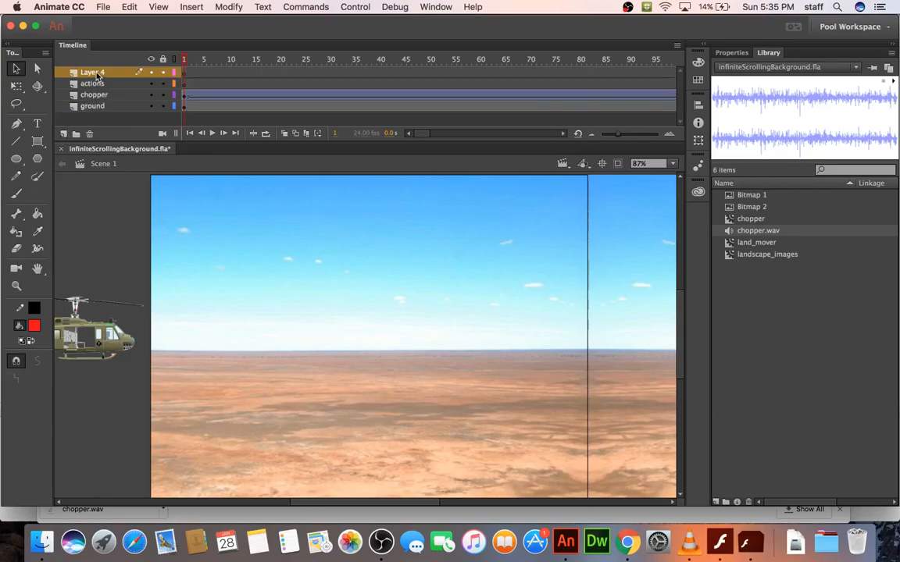
drag(97, 86, 95, 85)
double_click(94, 83)
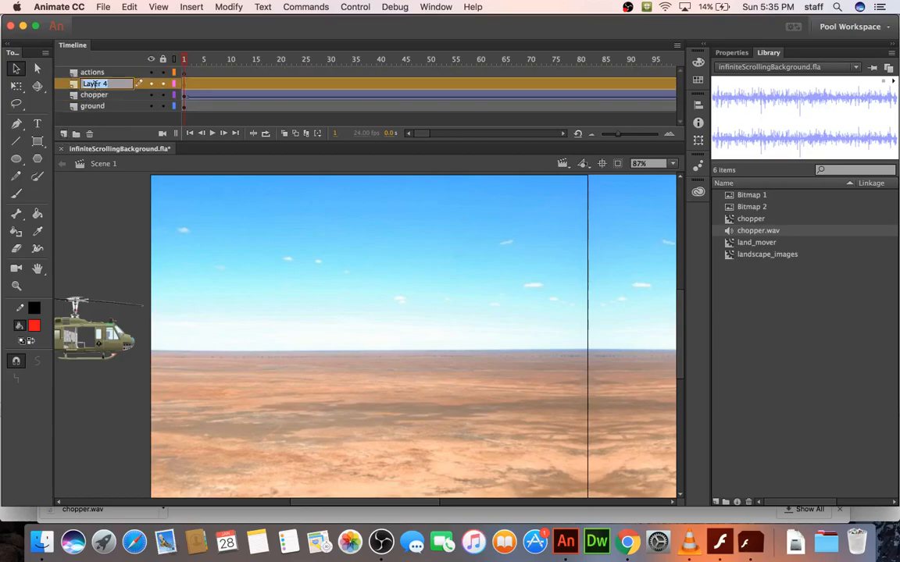
text(sounds)
key(Return)
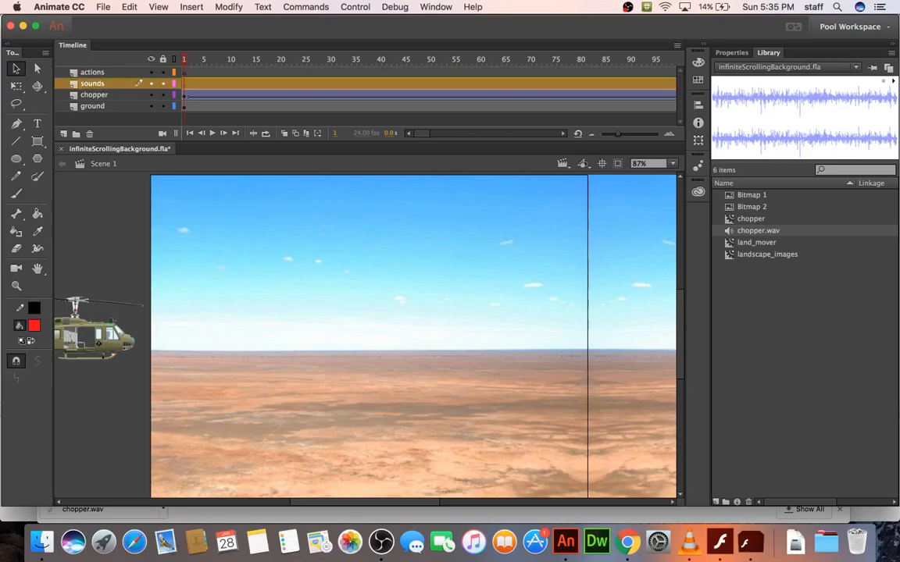
- Assign the chopper.wav sound to frame 1 of the sounds layer
click(186, 85)
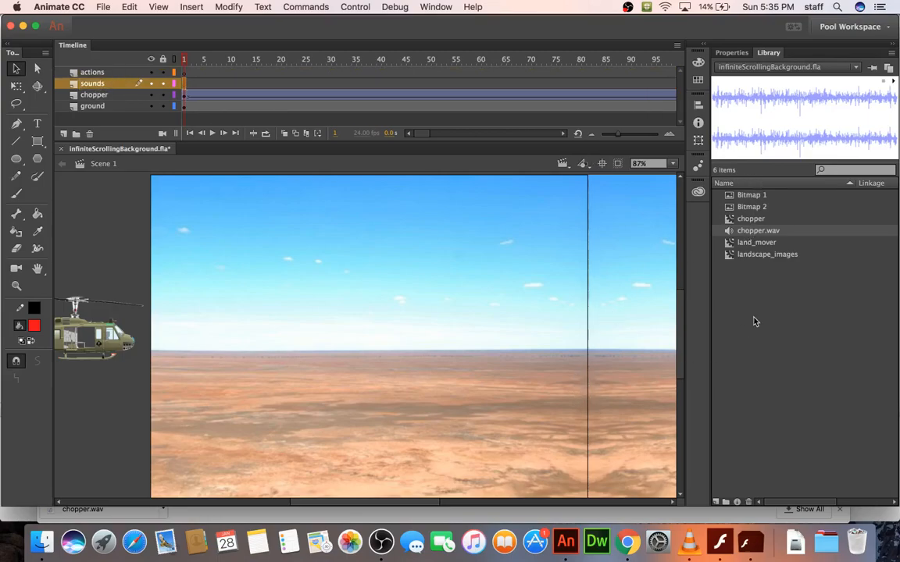
click(731, 53)
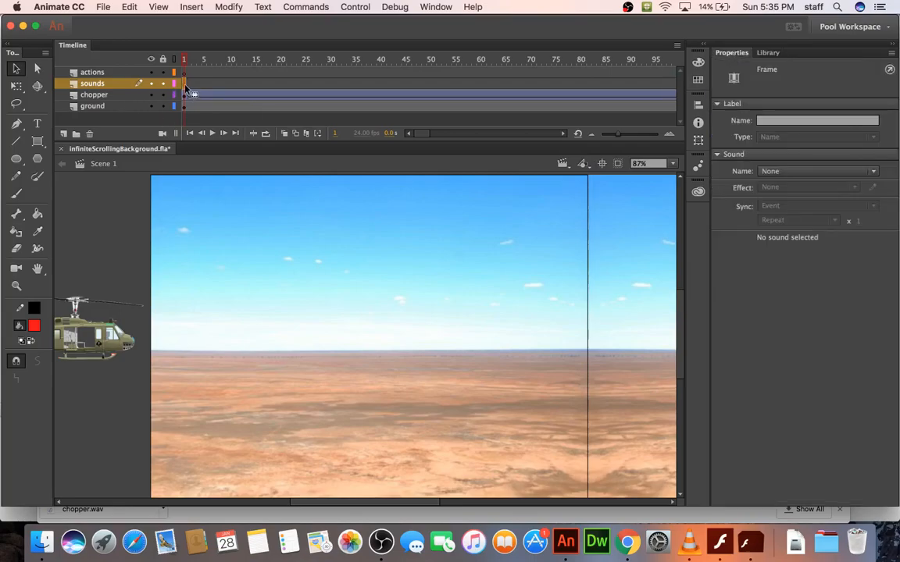
click(781, 171)
click(792, 198)
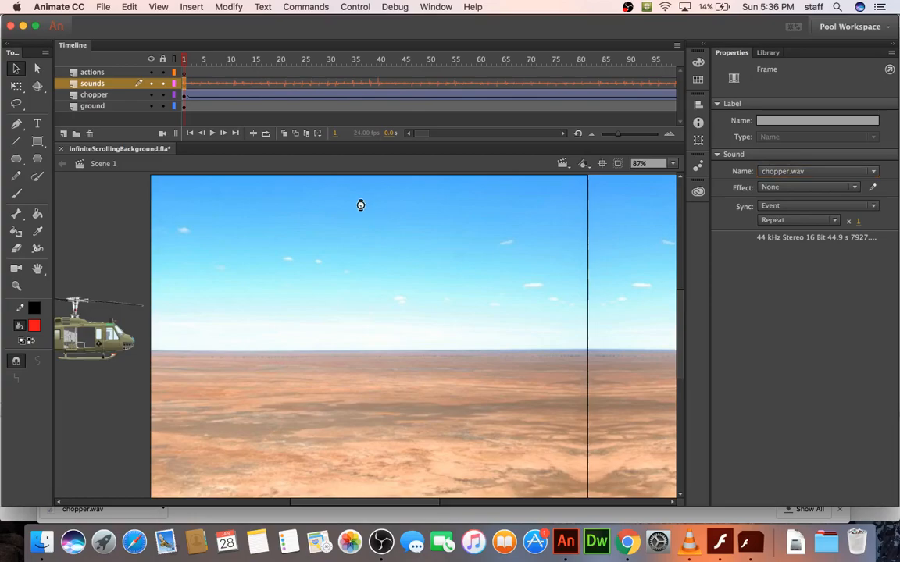
- Test the movie with the helicopter sound, raising the system volume and muting it, and close the preview
key(super+Return)
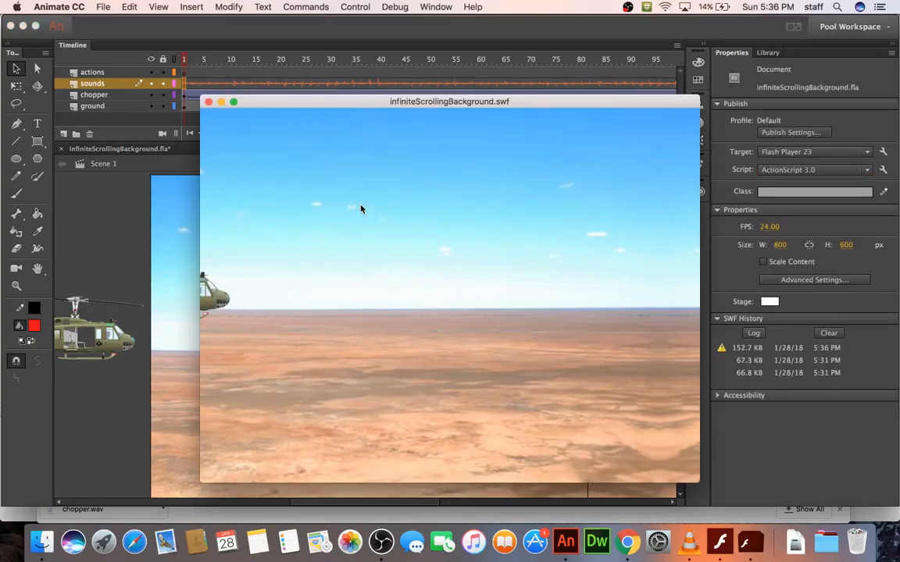
key(XF86AudioRaiseVolume)
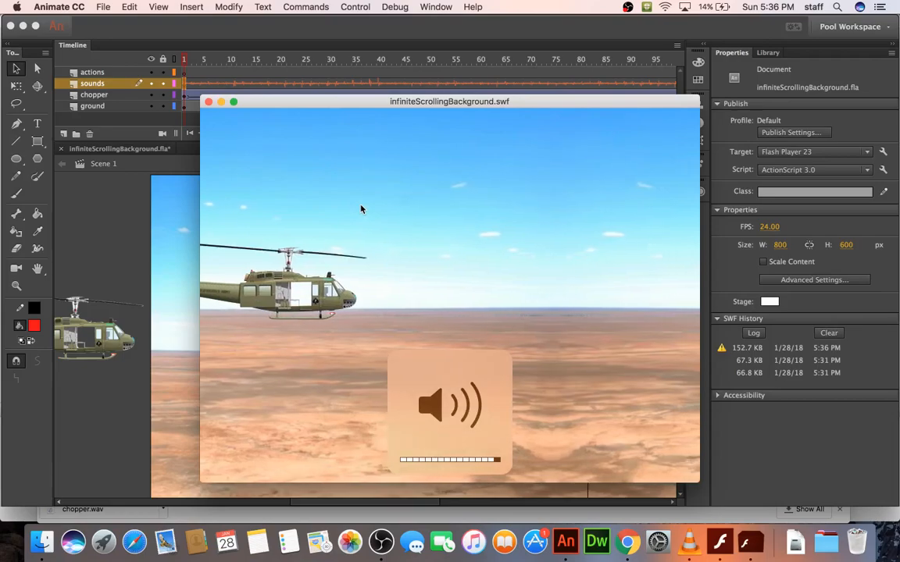
key(XF86AudioMute)
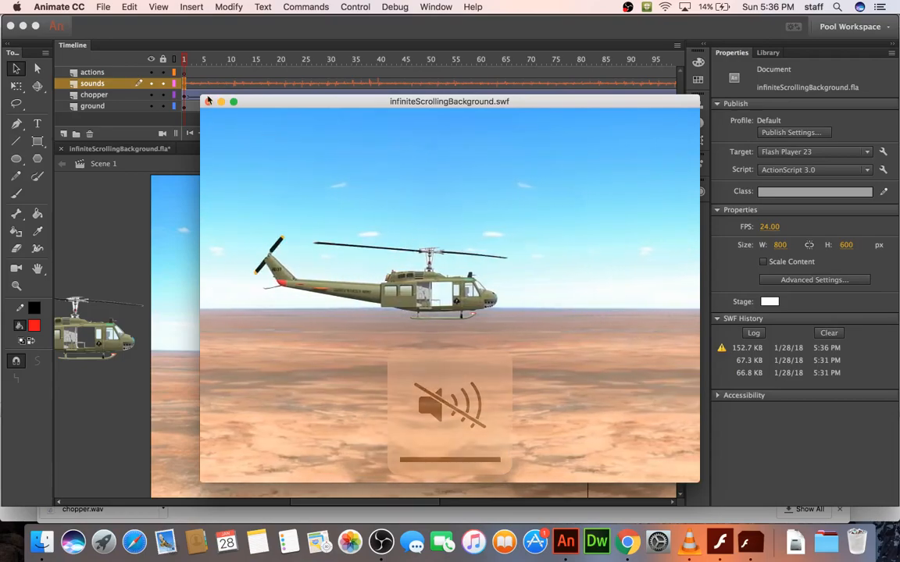
key(super+w)
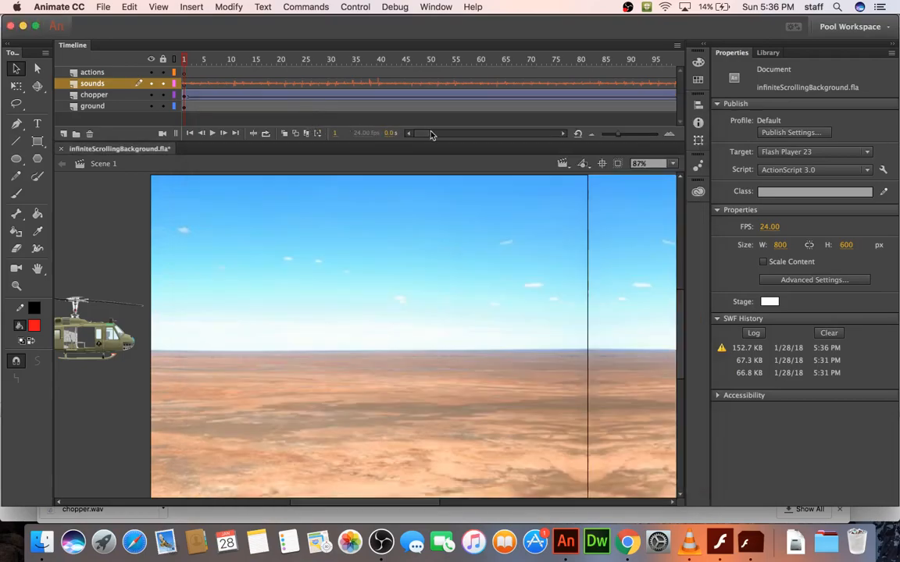
- Review the Effect and Sync options of chopper.wav near the end of the sounds layer and save the document
drag(420, 134, 460, 134)
click(455, 84)
double_click(457, 85)
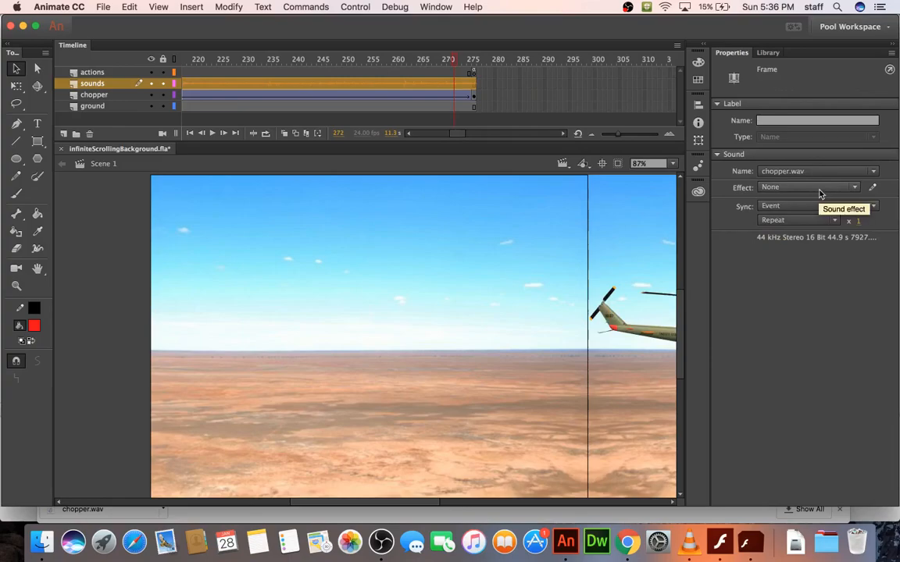
click(854, 190)
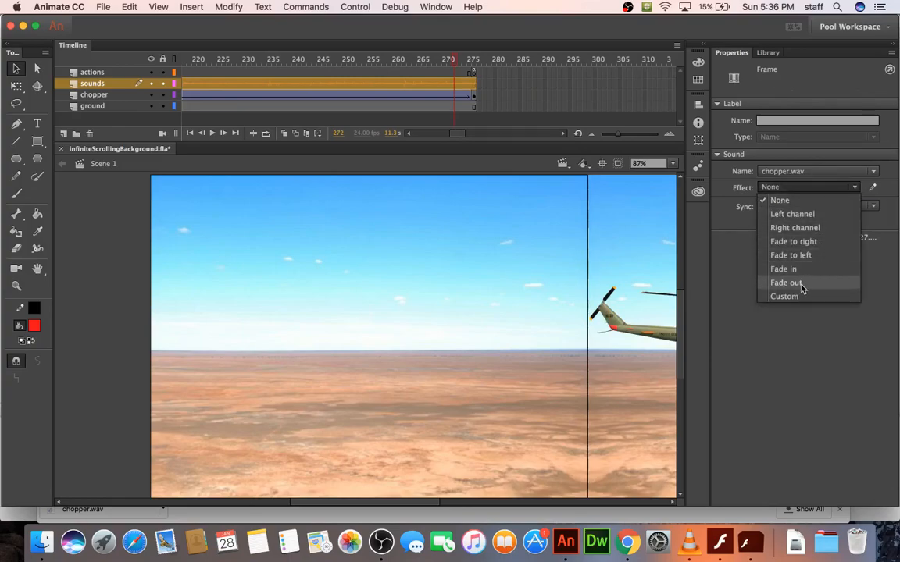
click(735, 250)
click(784, 207)
click(786, 211)
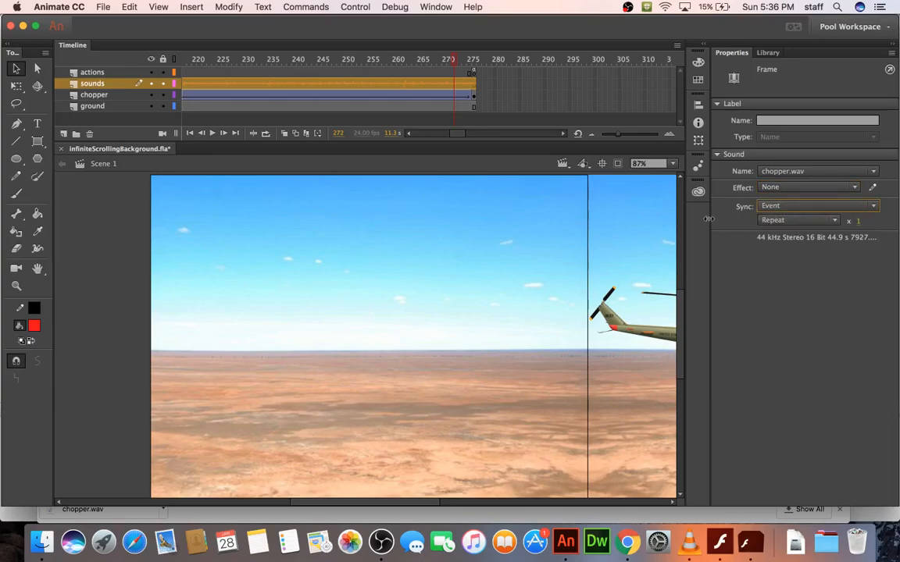
key(super+s)
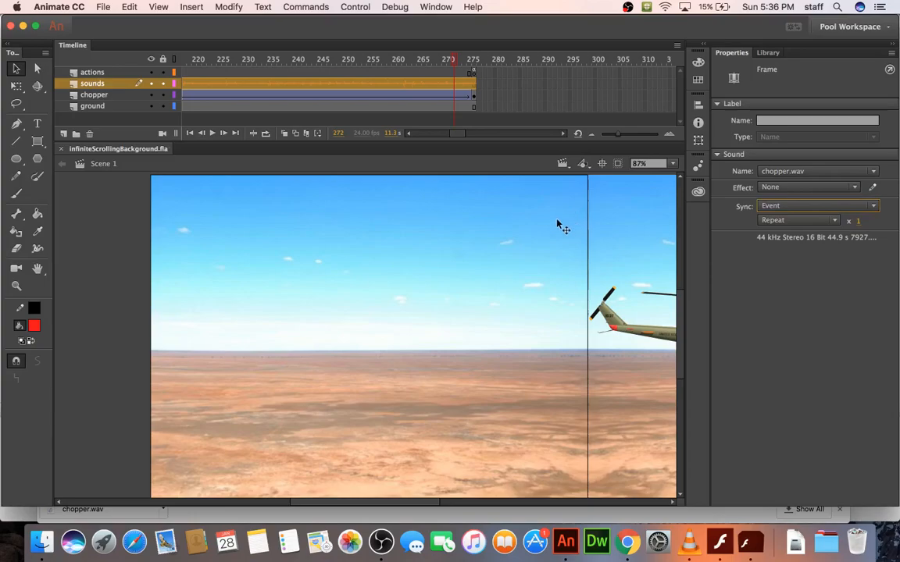